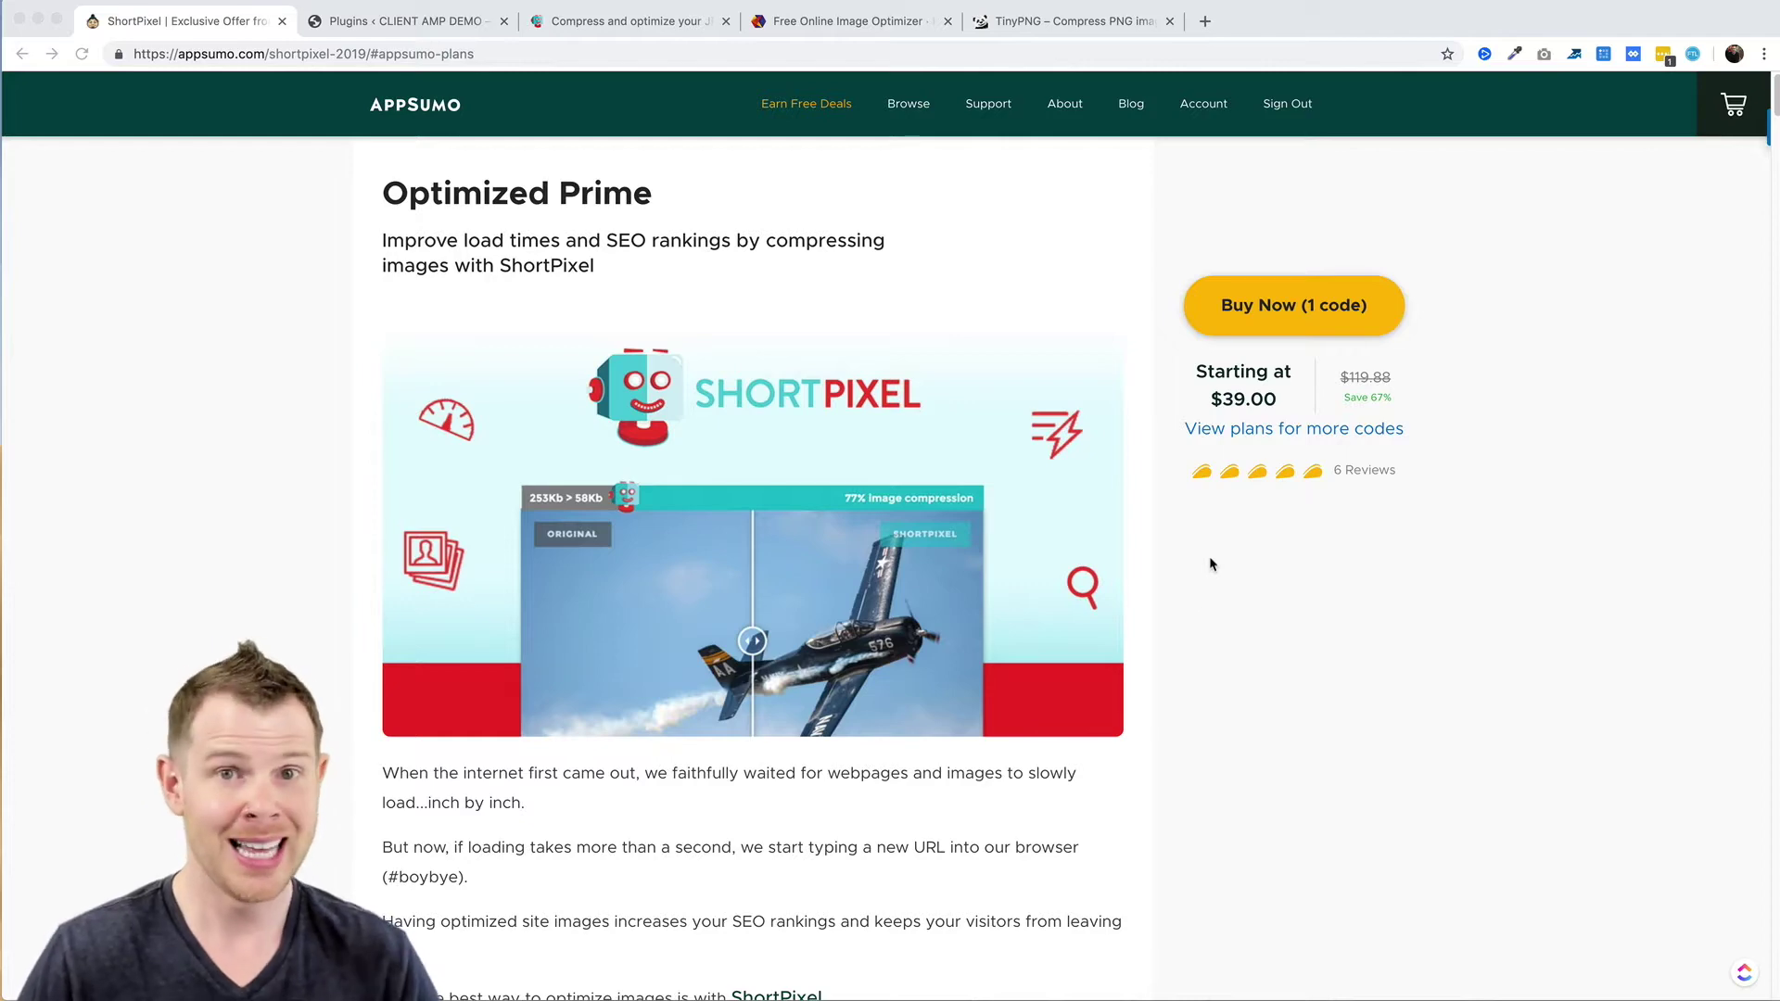
Jump to the Plans and Features section of the AppSumo ShortPixel deal
click(1278, 431)
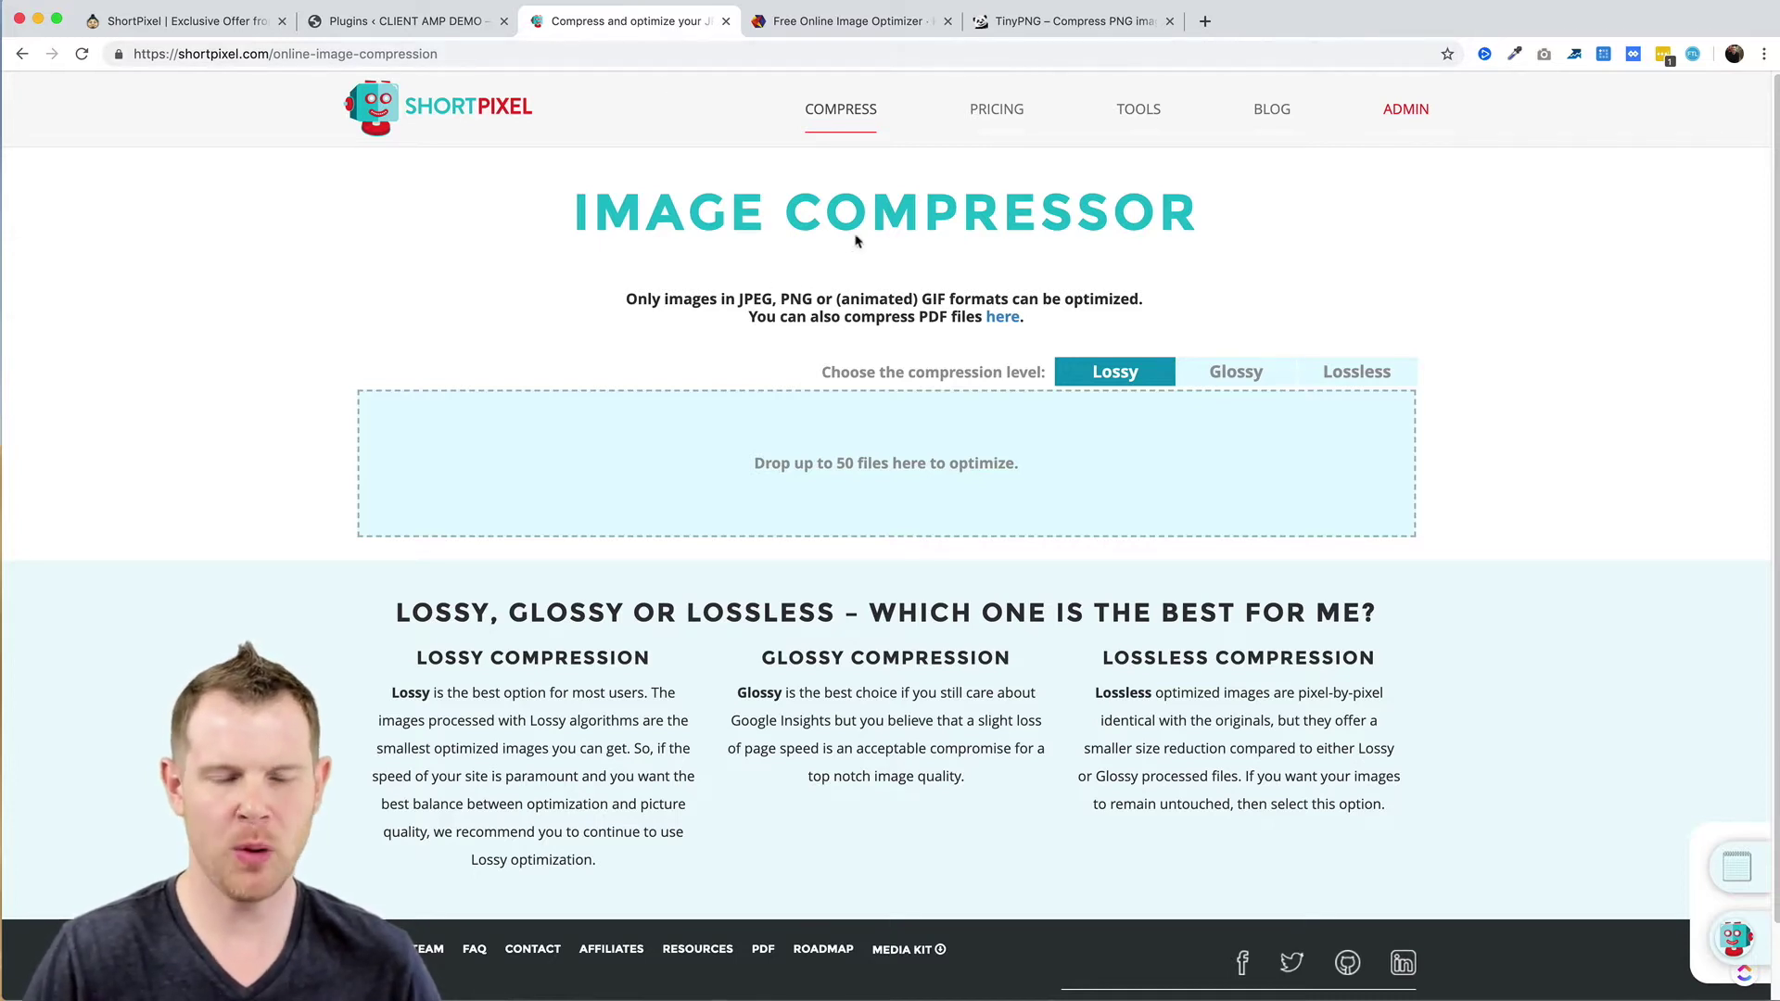
click(850, 21)
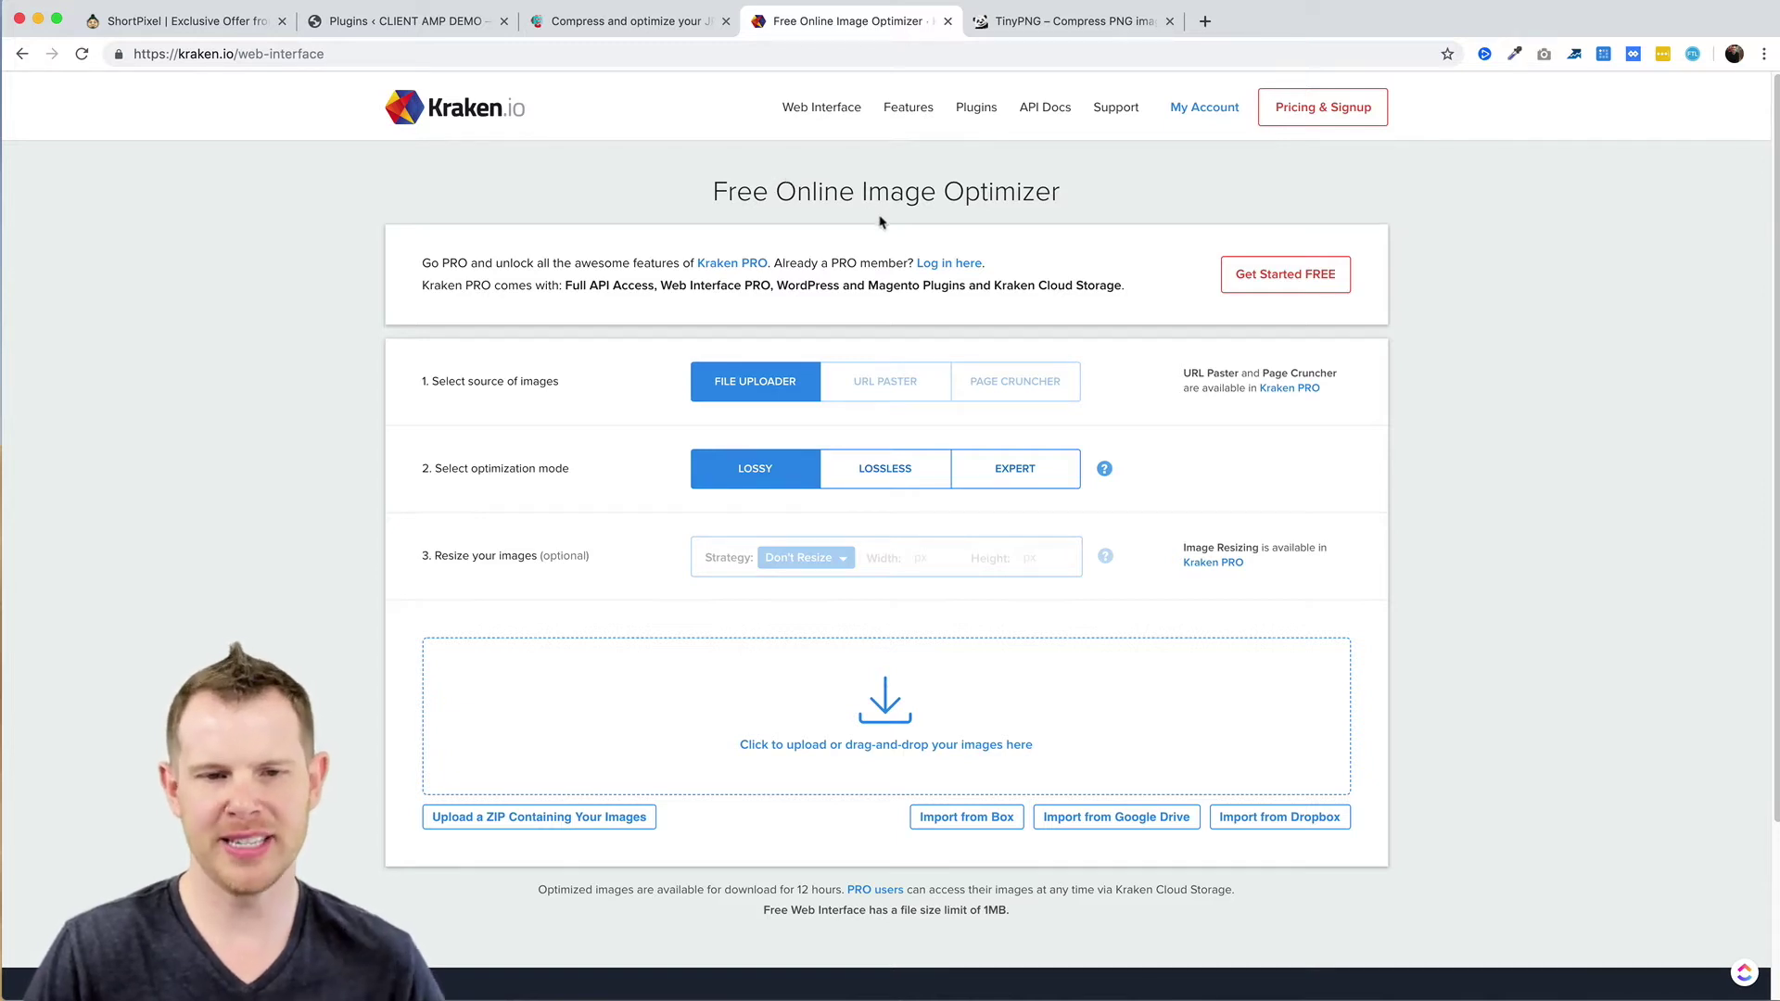
click(1075, 21)
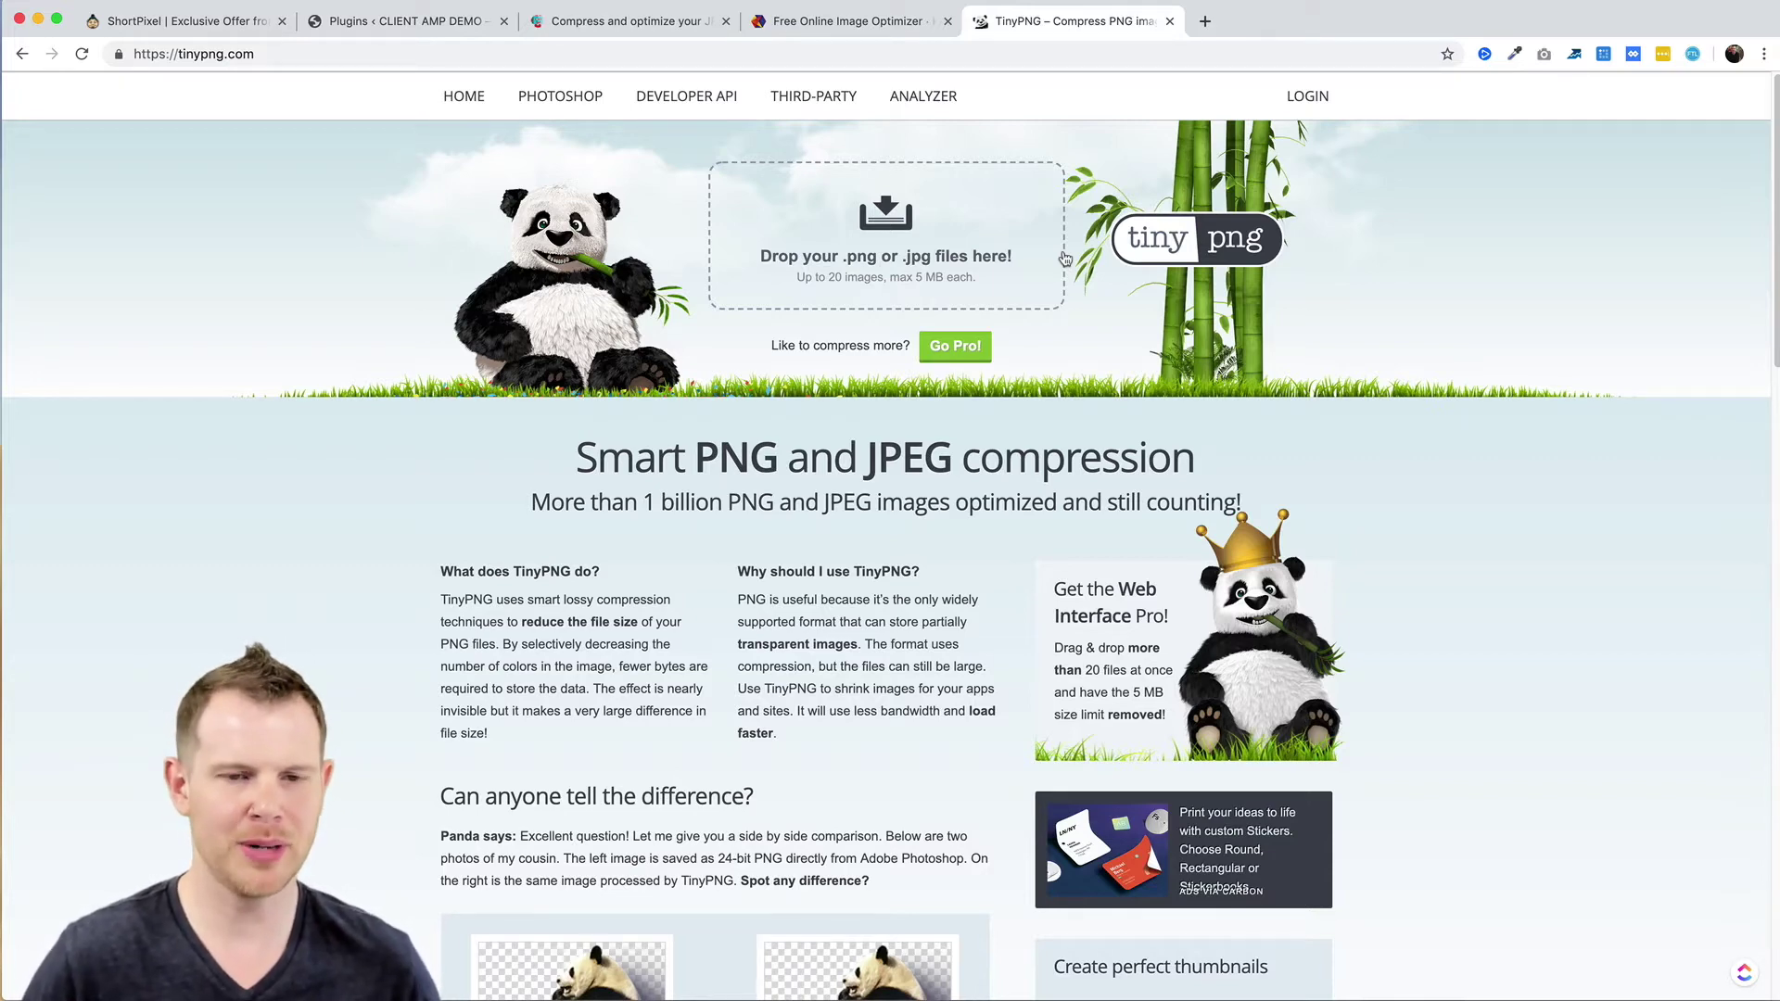
click(642, 28)
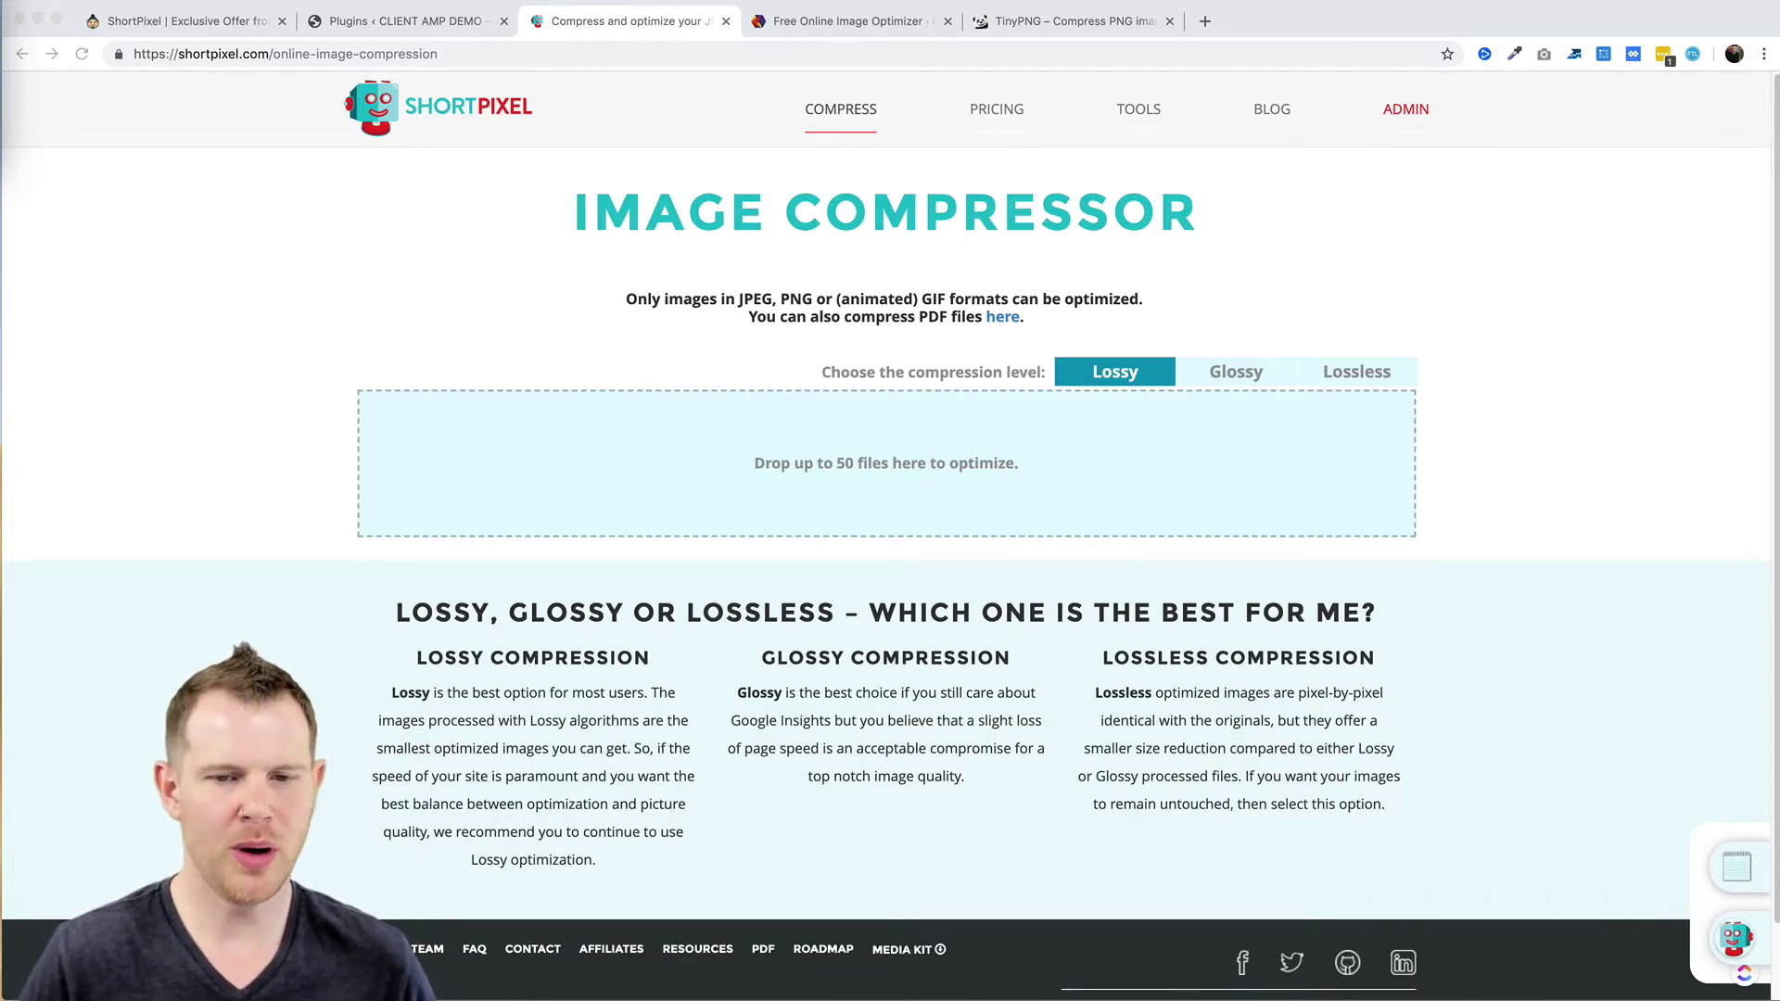
scroll(709, 506, down, 2)
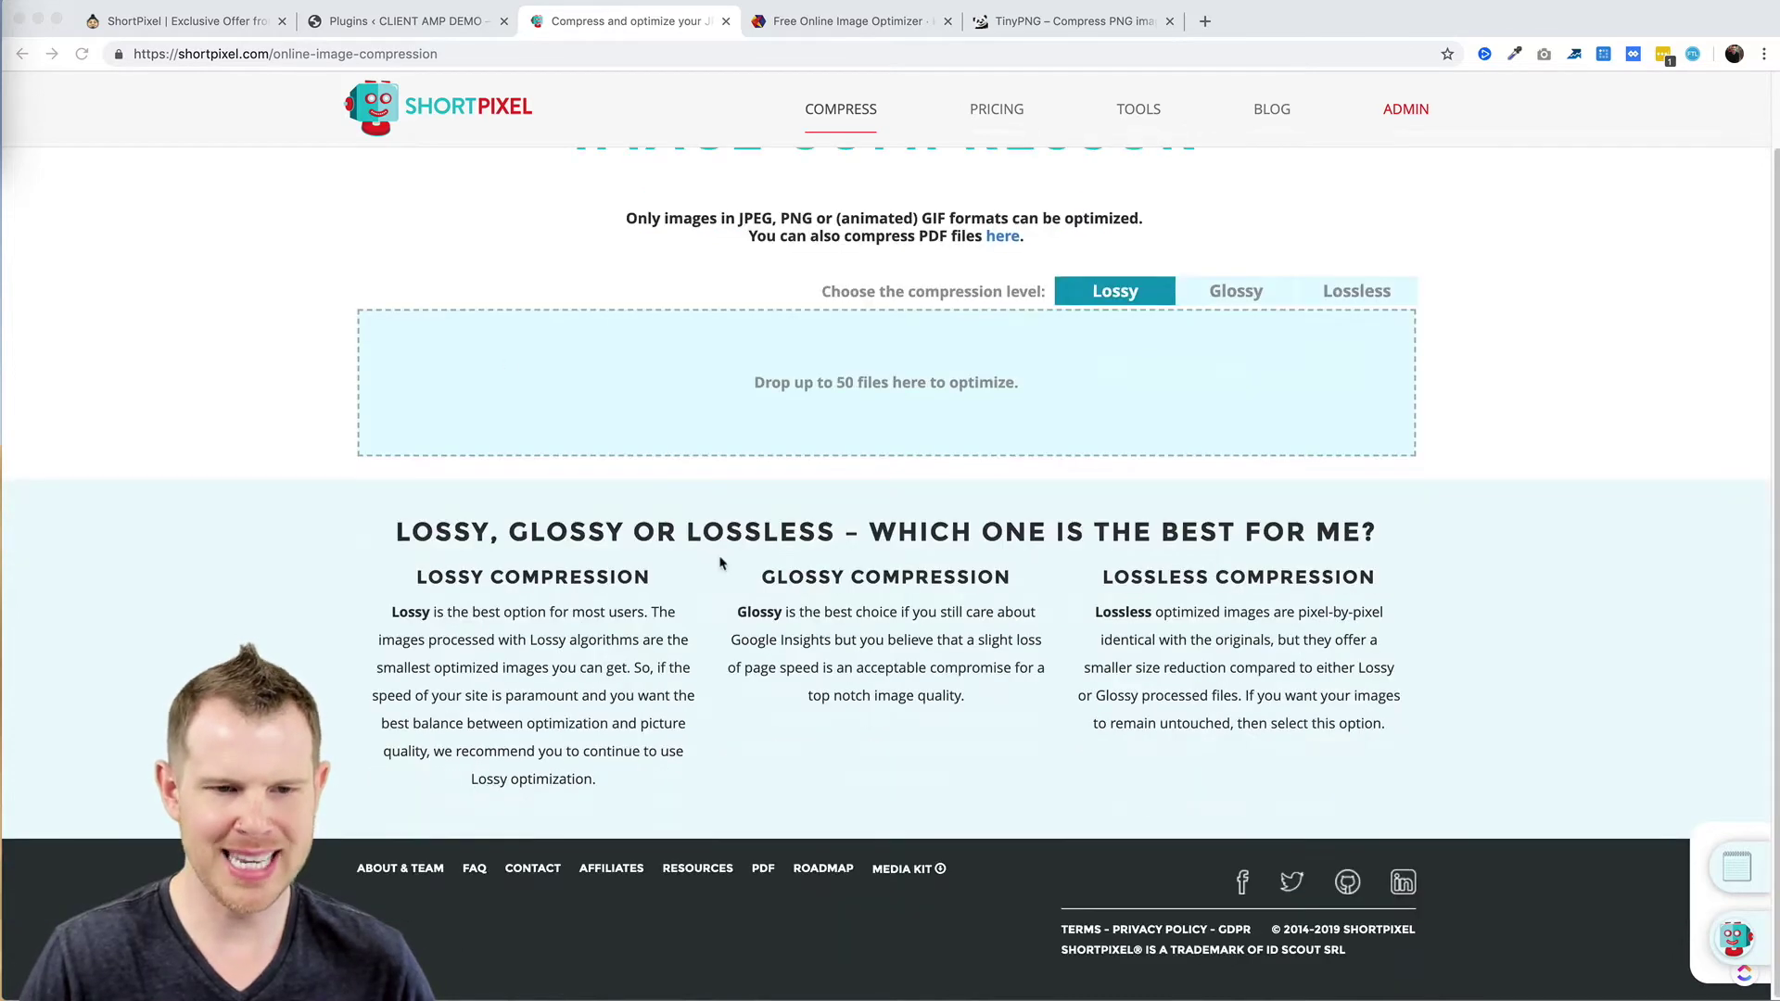
scroll(732, 505, up, 2)
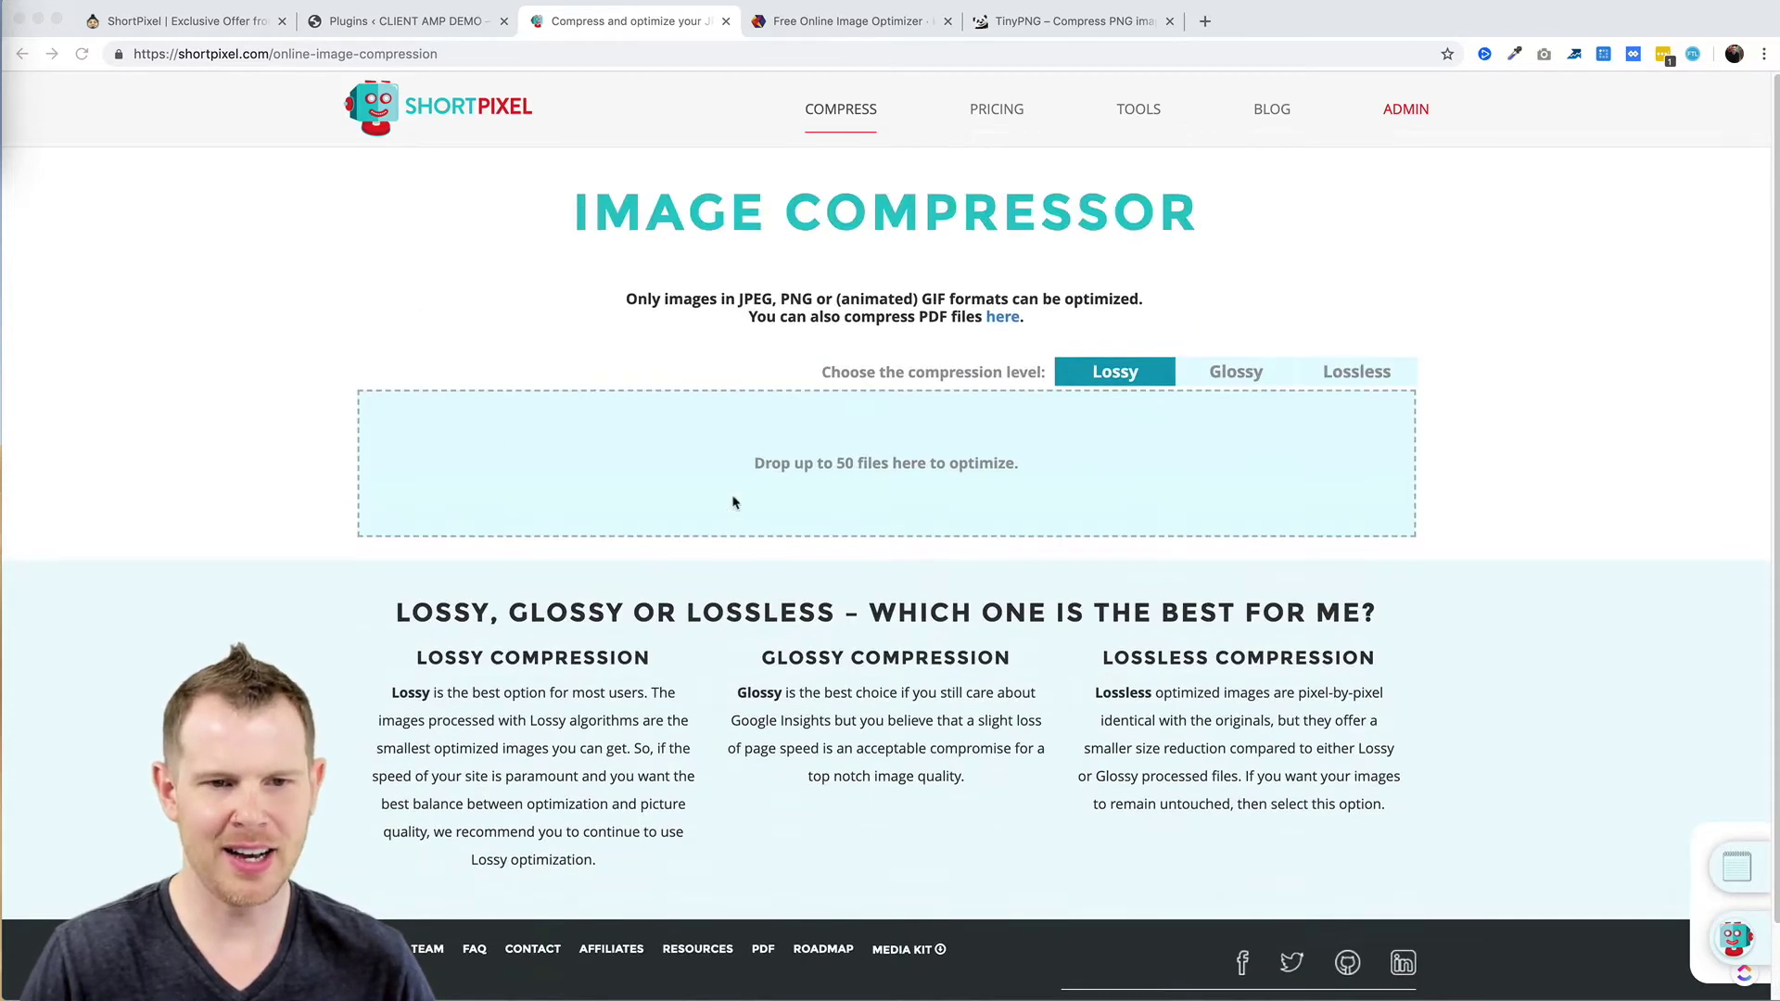
click(882, 24)
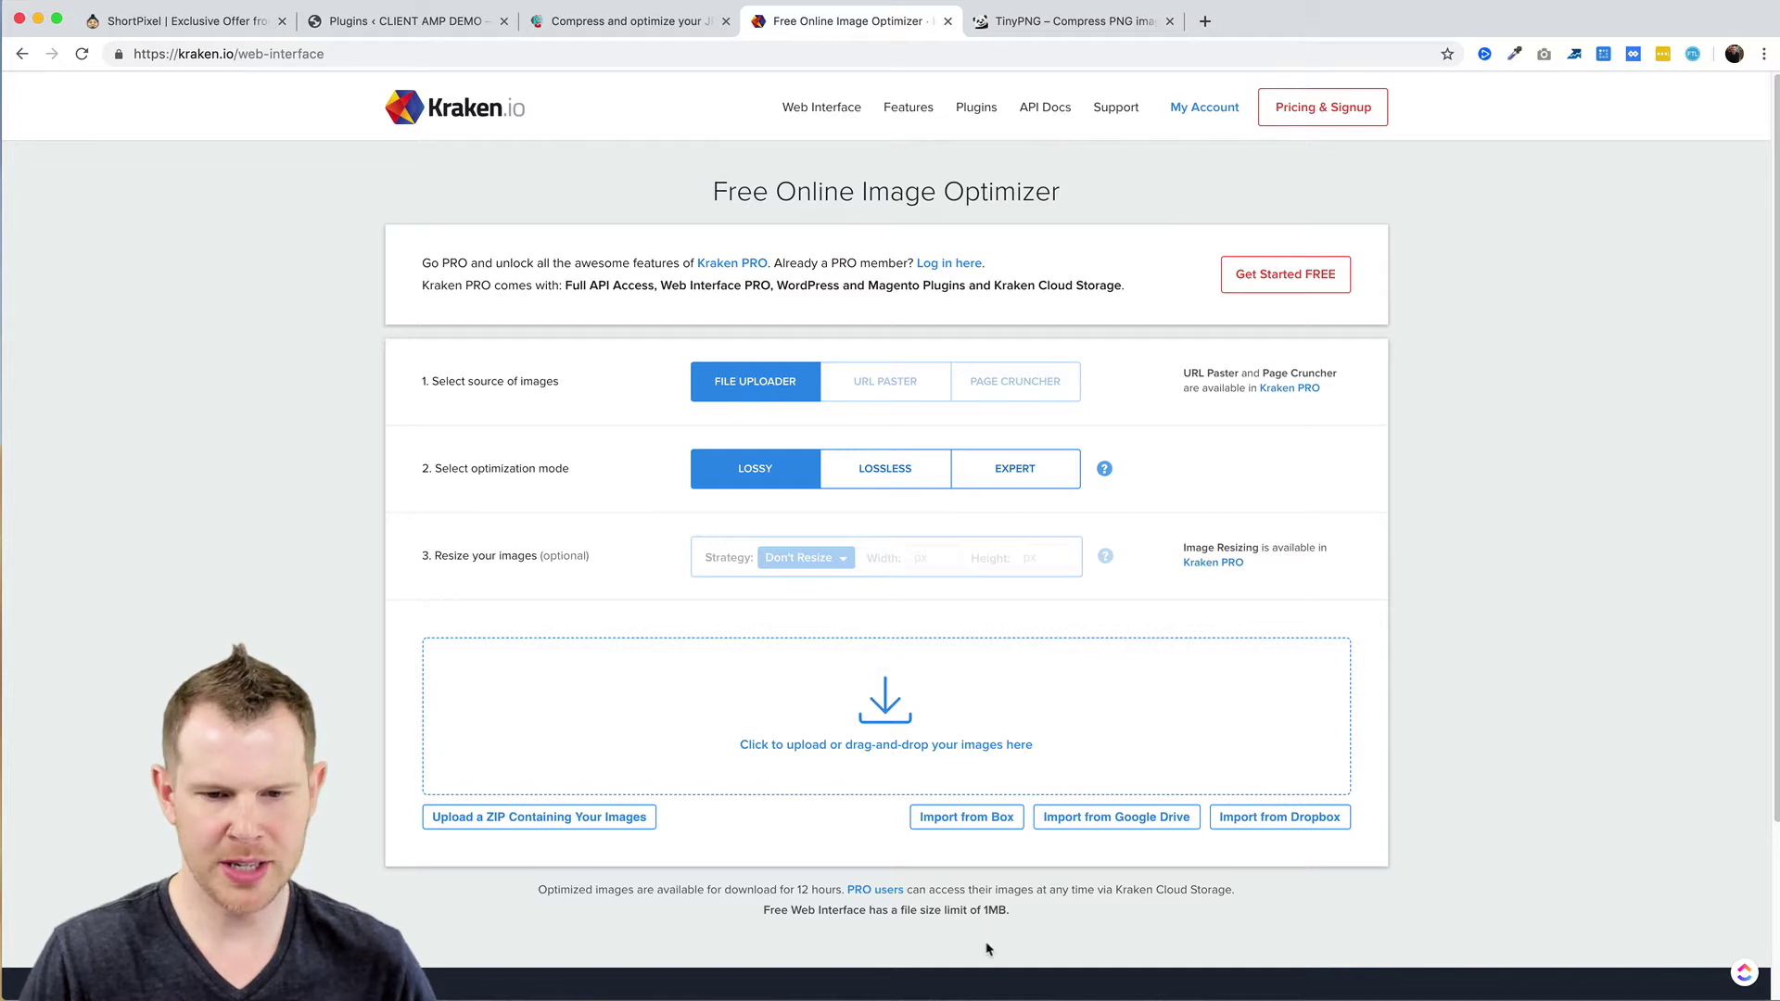
click(1098, 13)
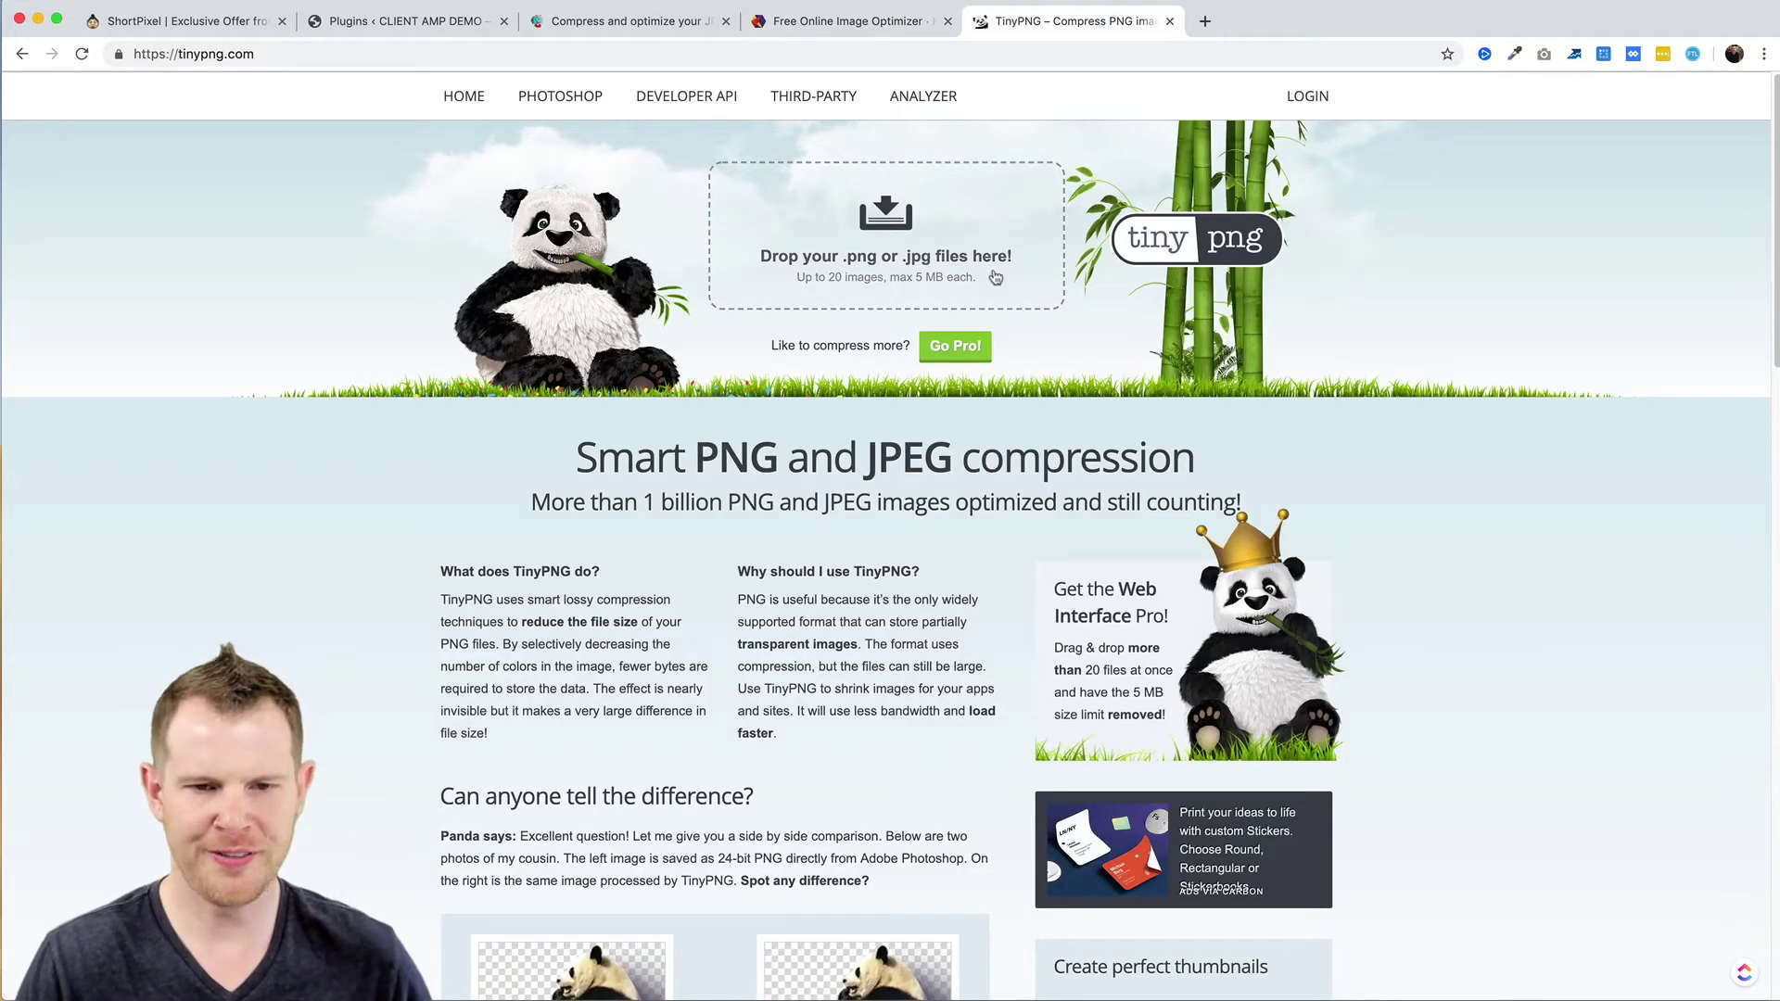
click(607, 22)
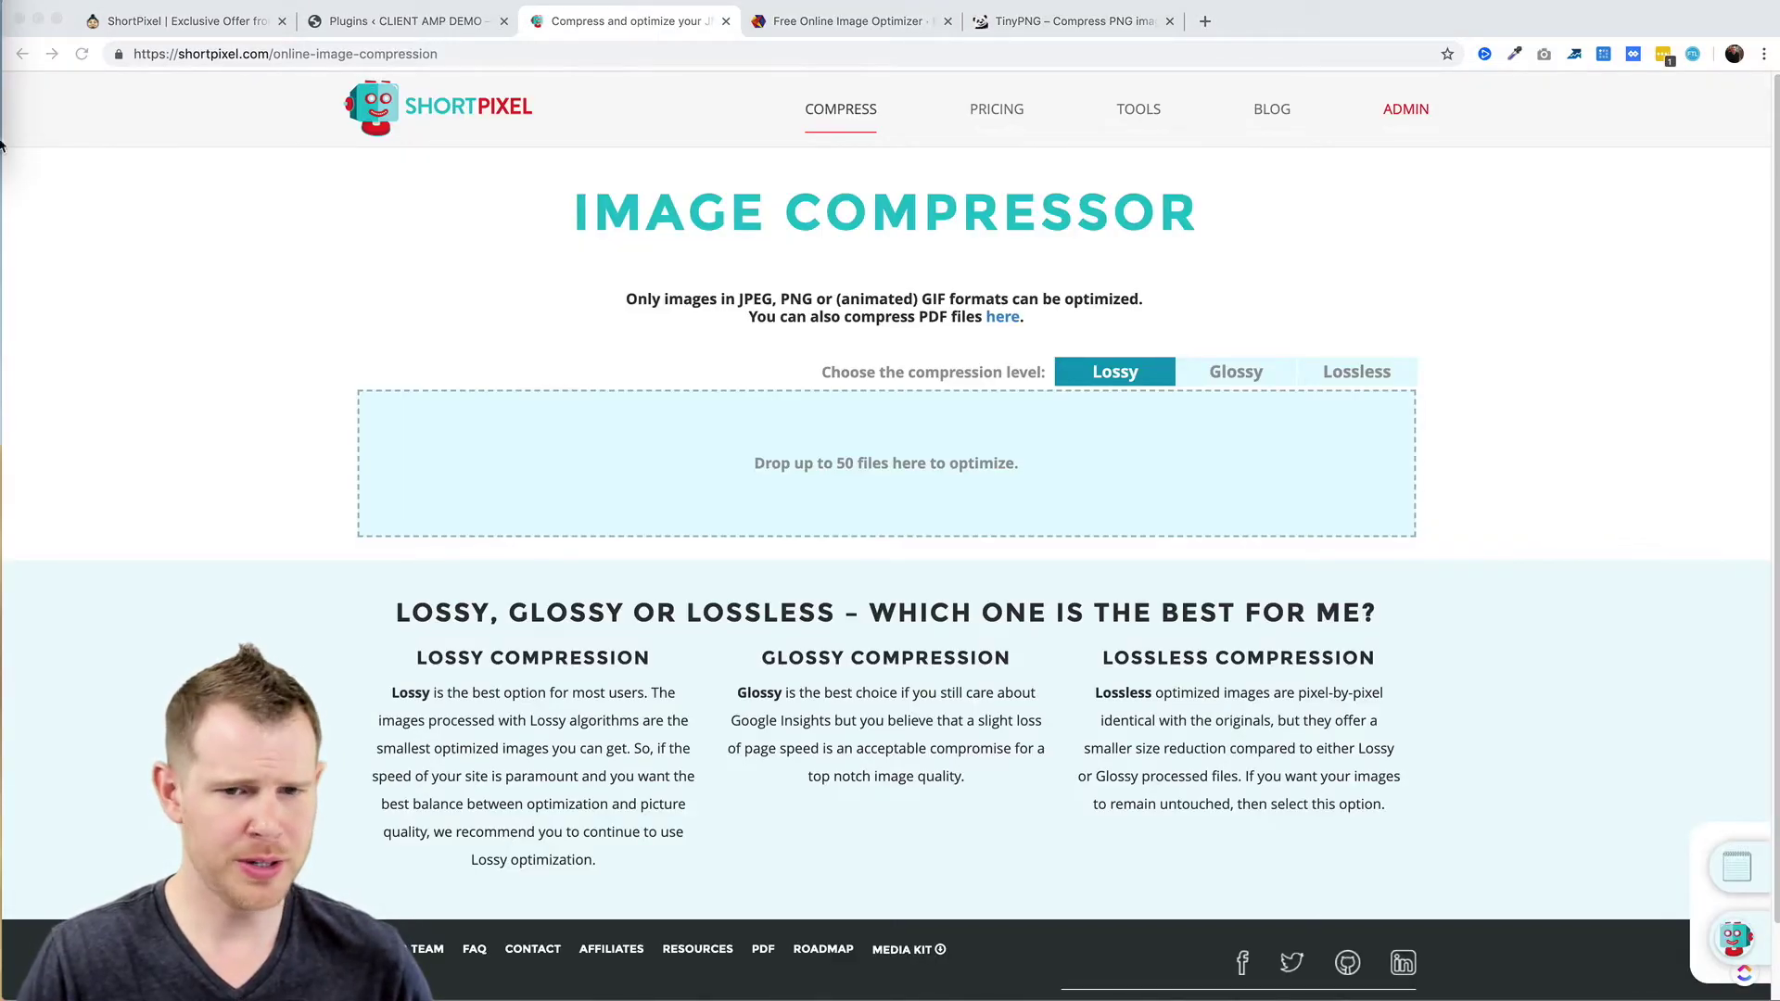
Drop the paper-airplane photo into the ShortPixel, Kraken.io and TinyPNG compressors
drag(219, 198, 737, 445)
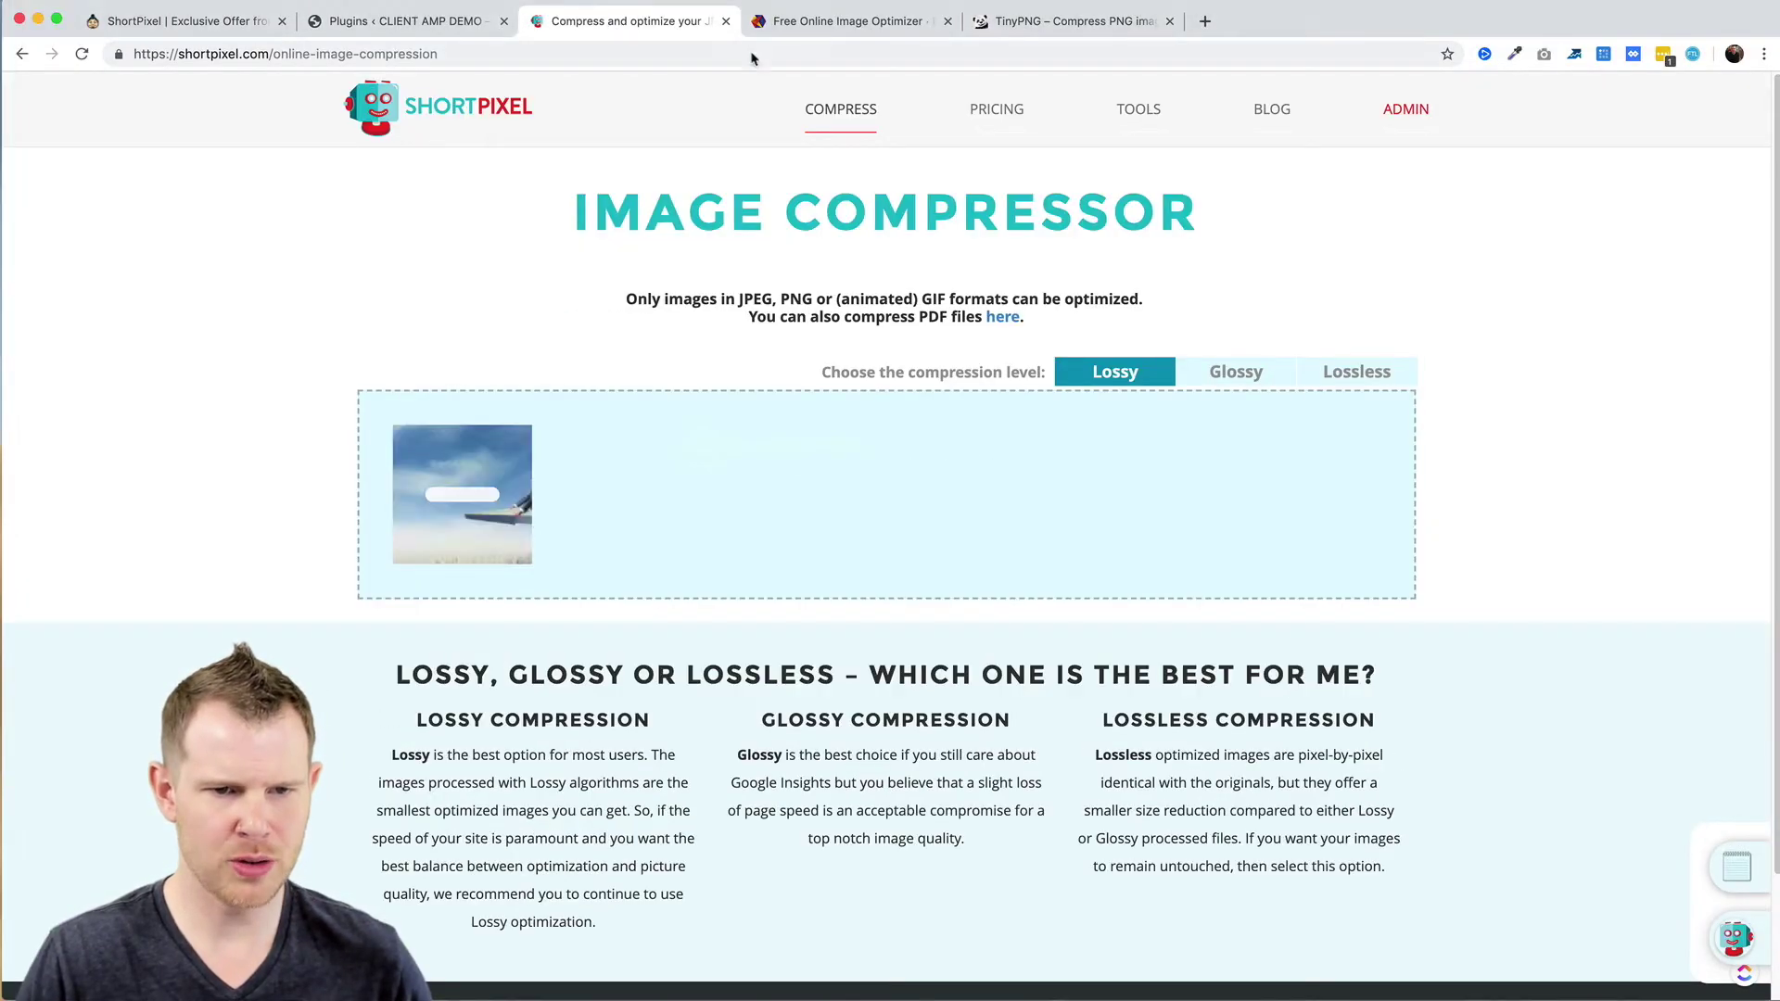
click(803, 25)
drag(219, 198, 779, 751)
click(1066, 20)
drag(219, 198, 1021, 239)
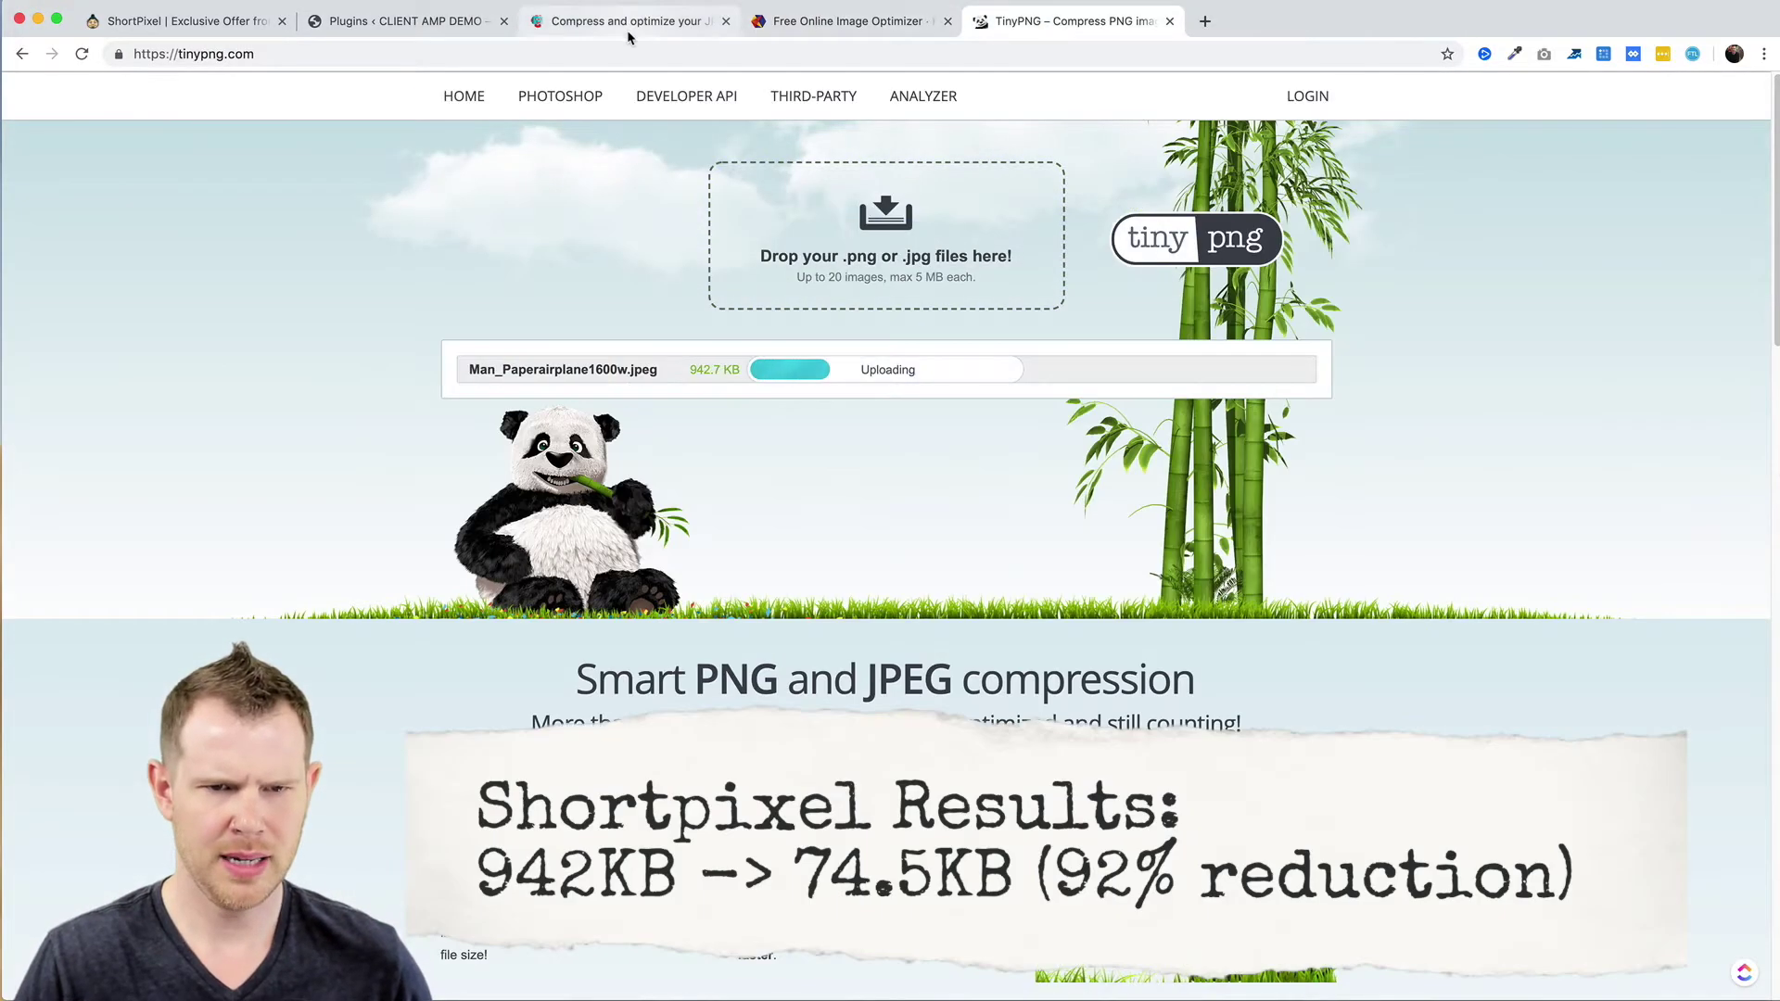
Compare each site's compression result, then download the TinyPNG and Kraken.io compressed copies
click(639, 23)
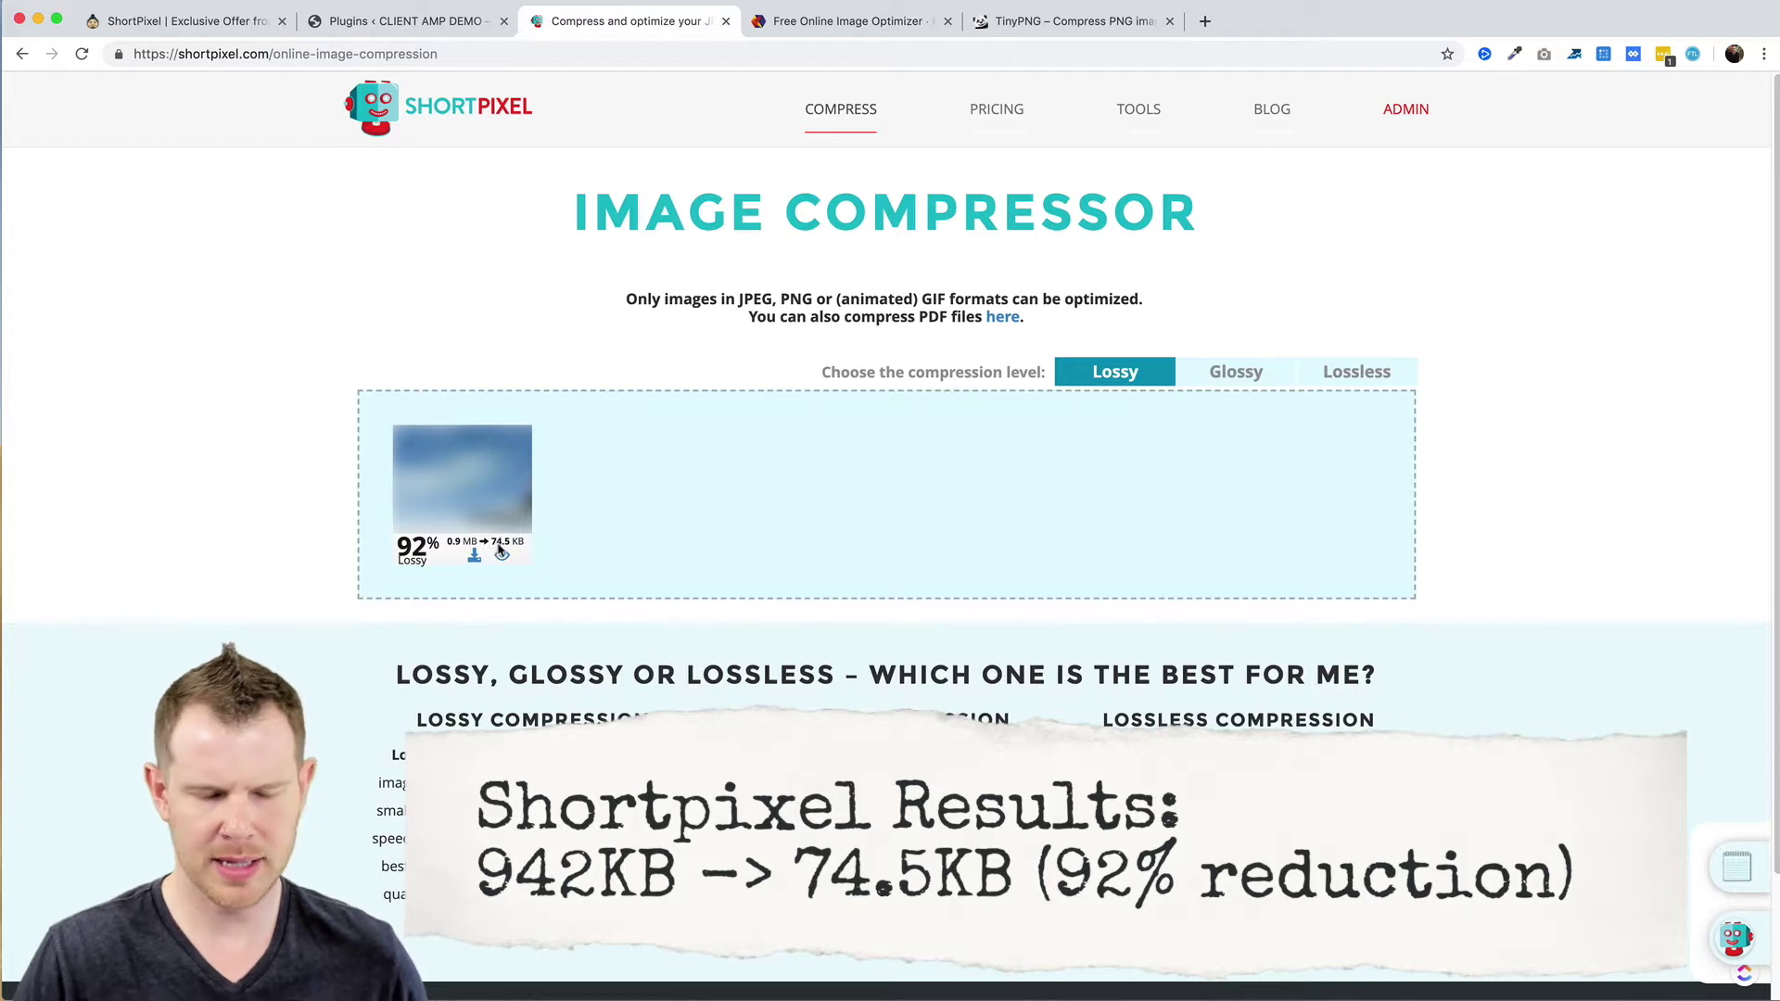
click(835, 22)
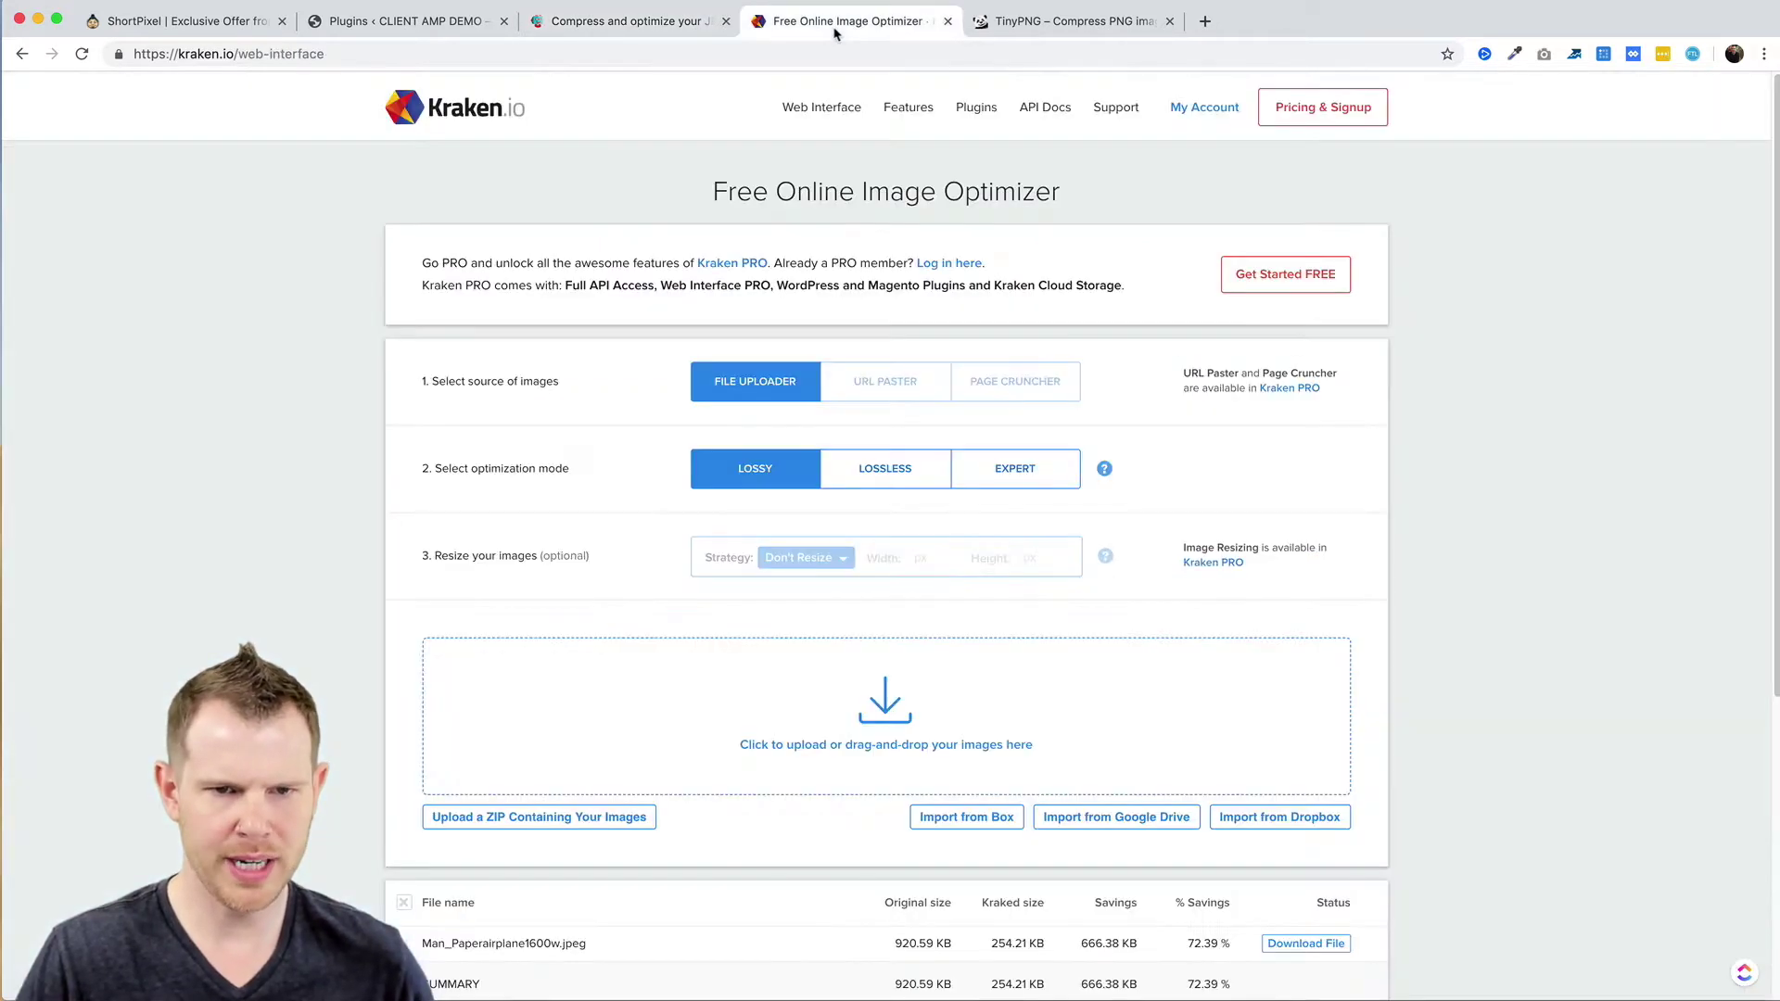
scroll(330, 626, down, 3)
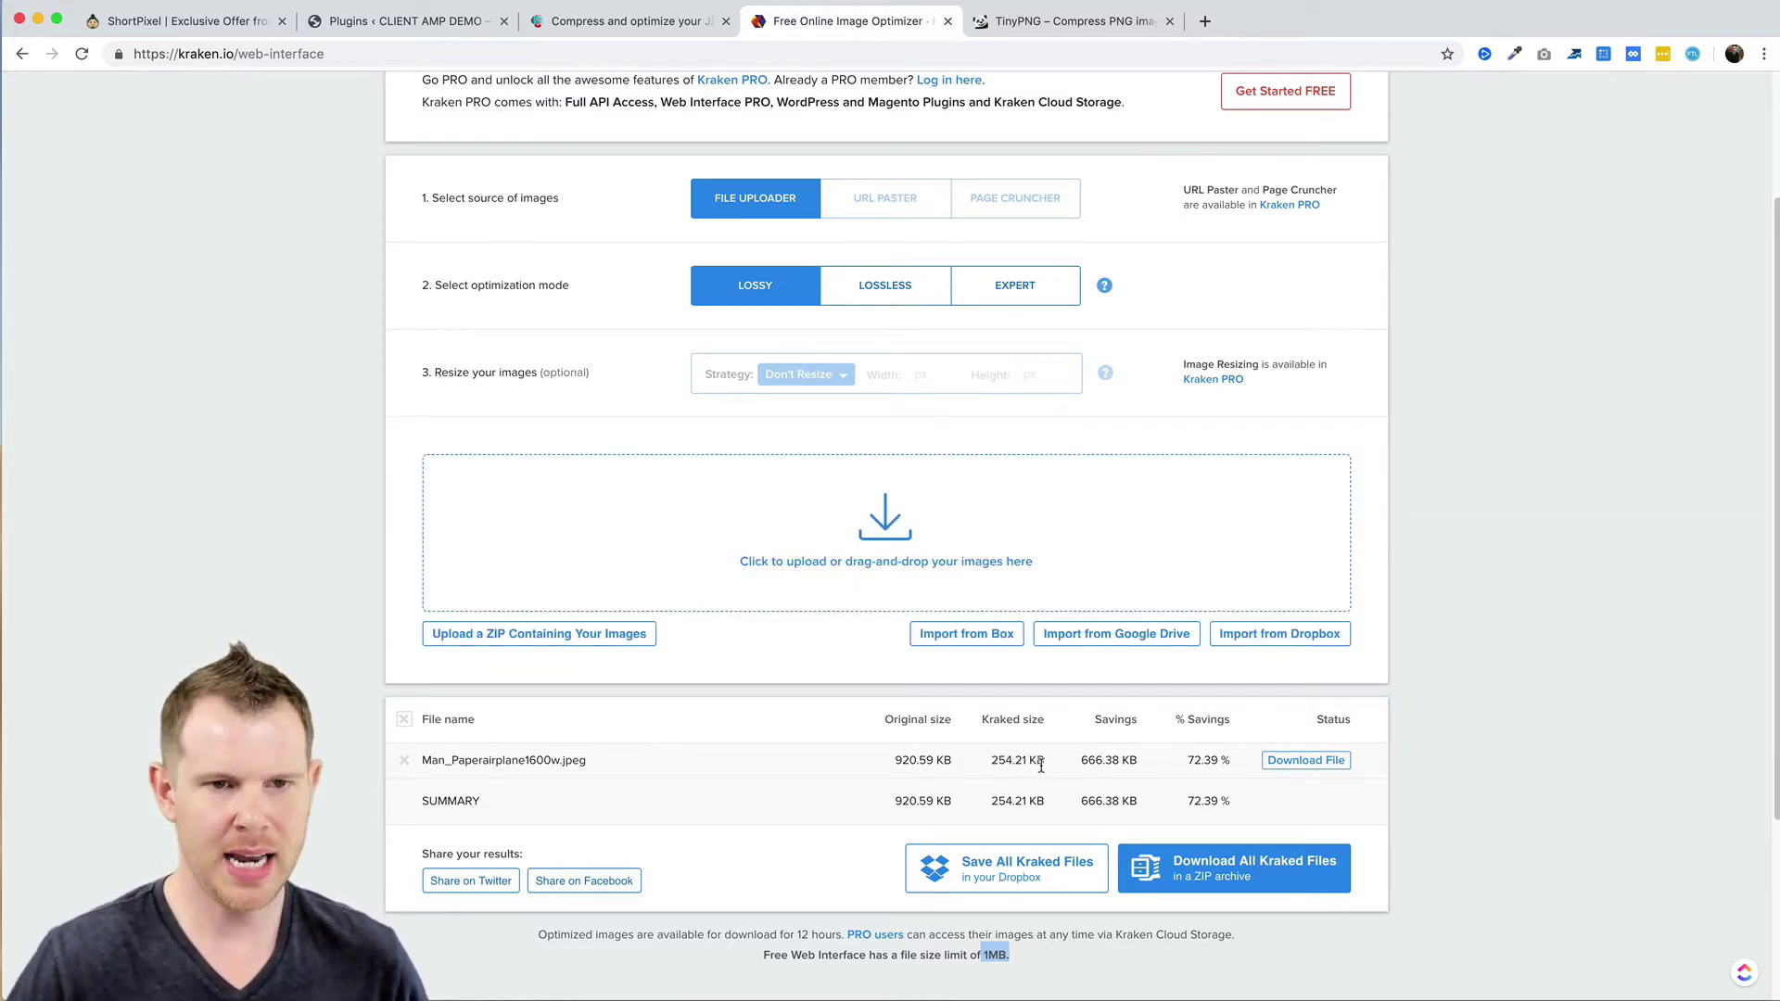
click(1042, 22)
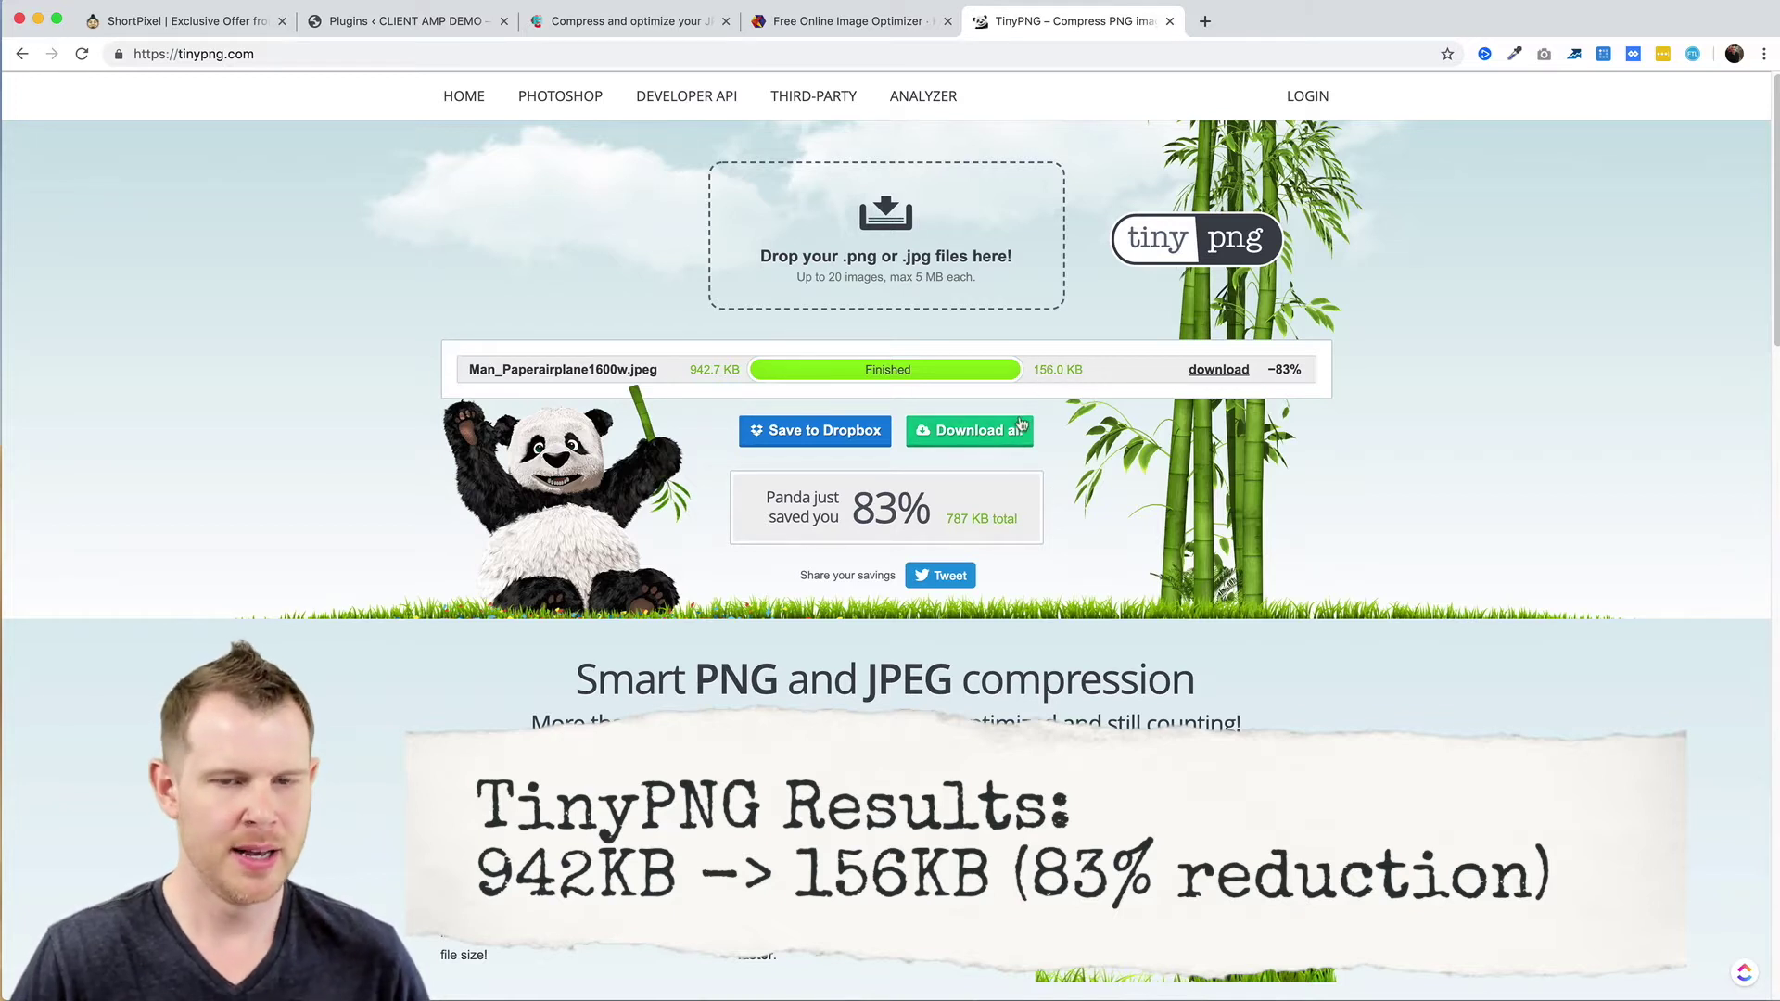
click(978, 433)
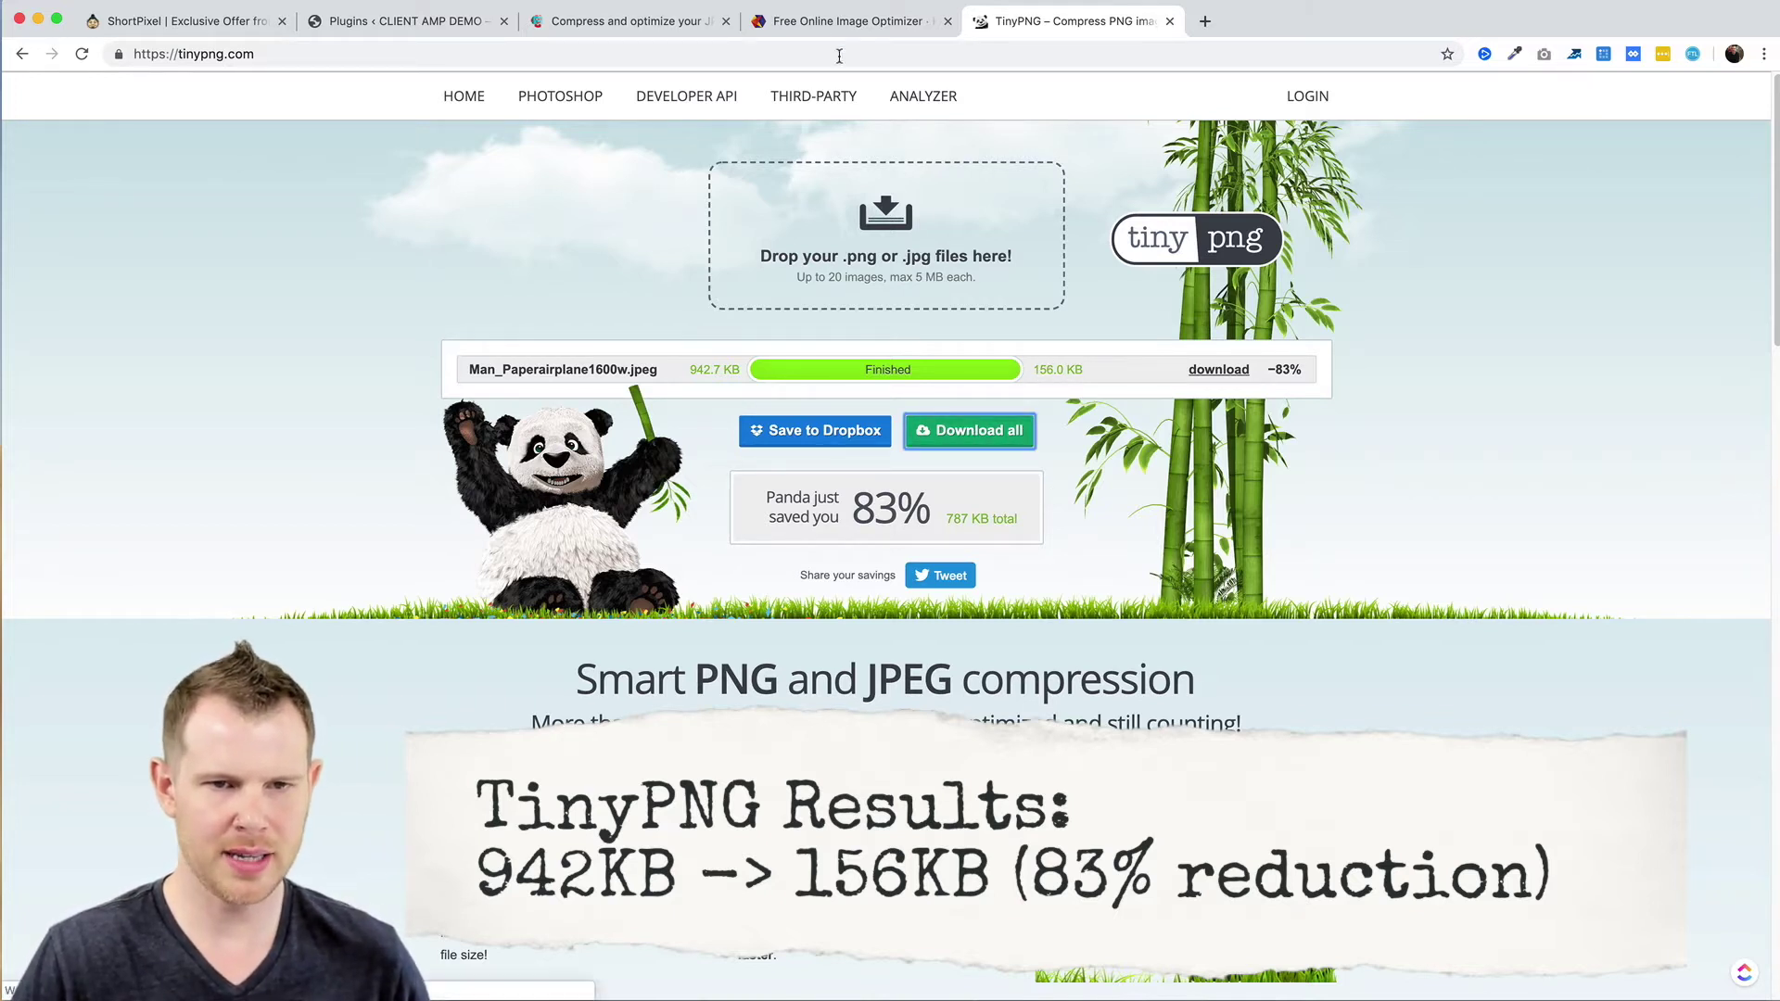
click(830, 23)
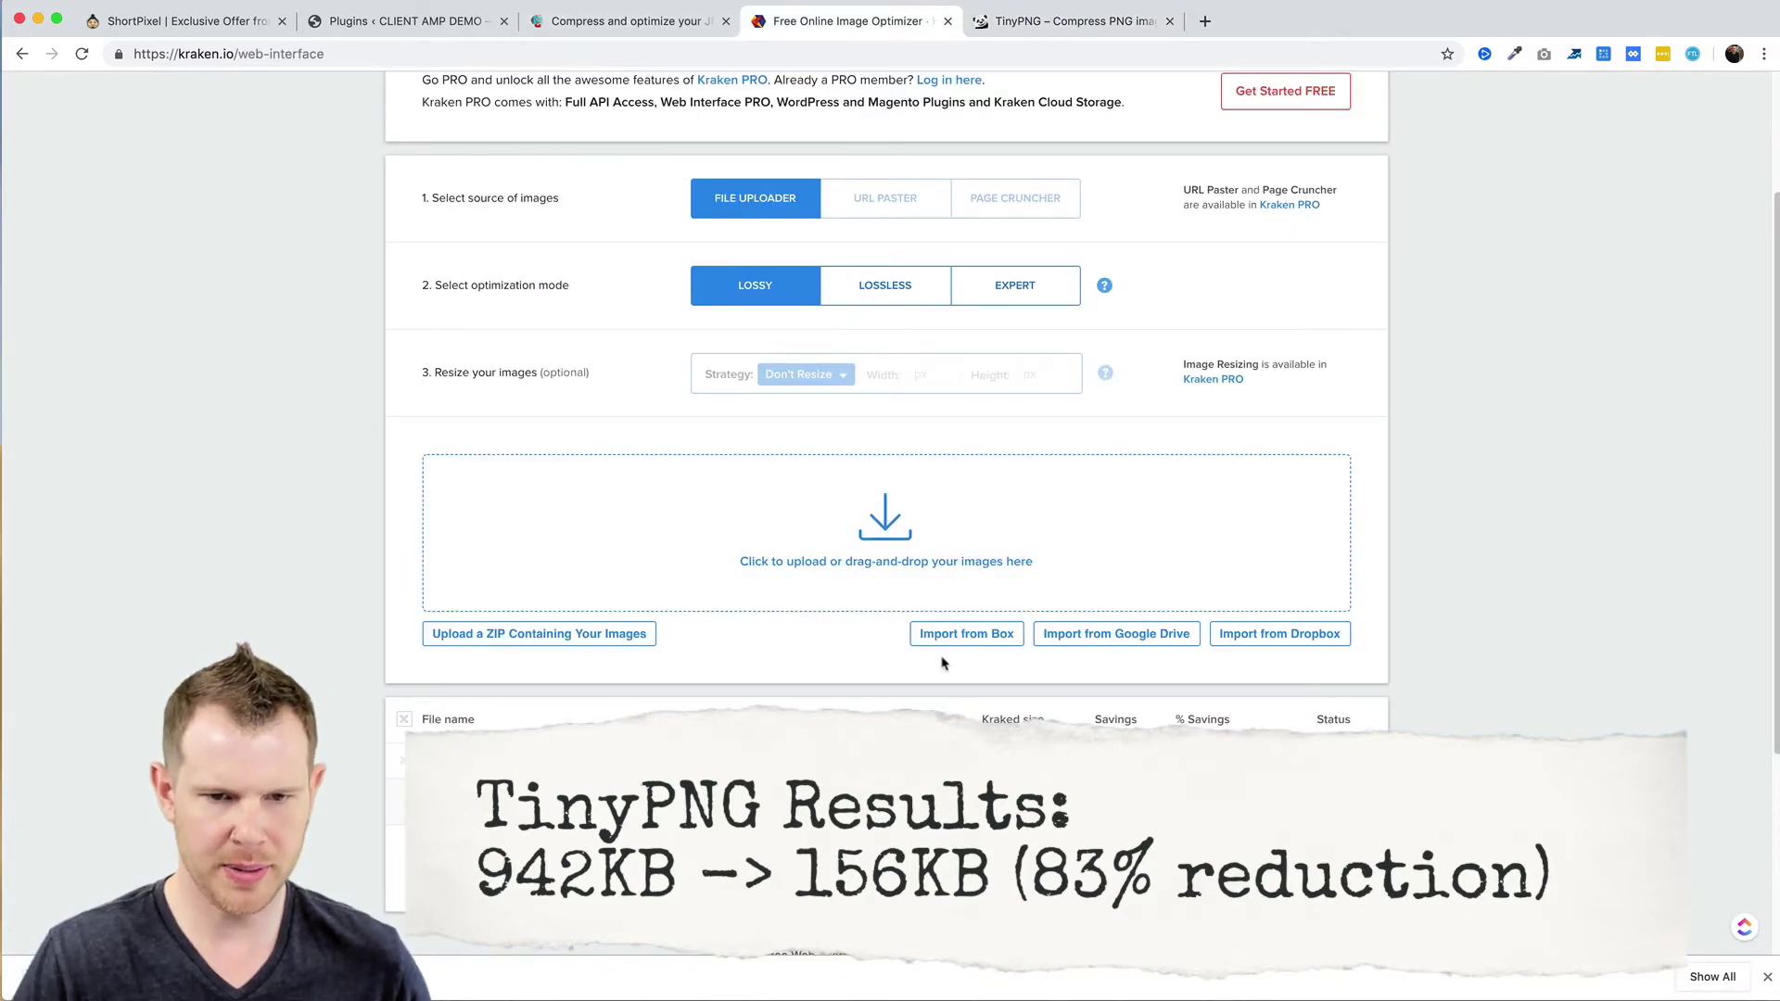
click(1305, 765)
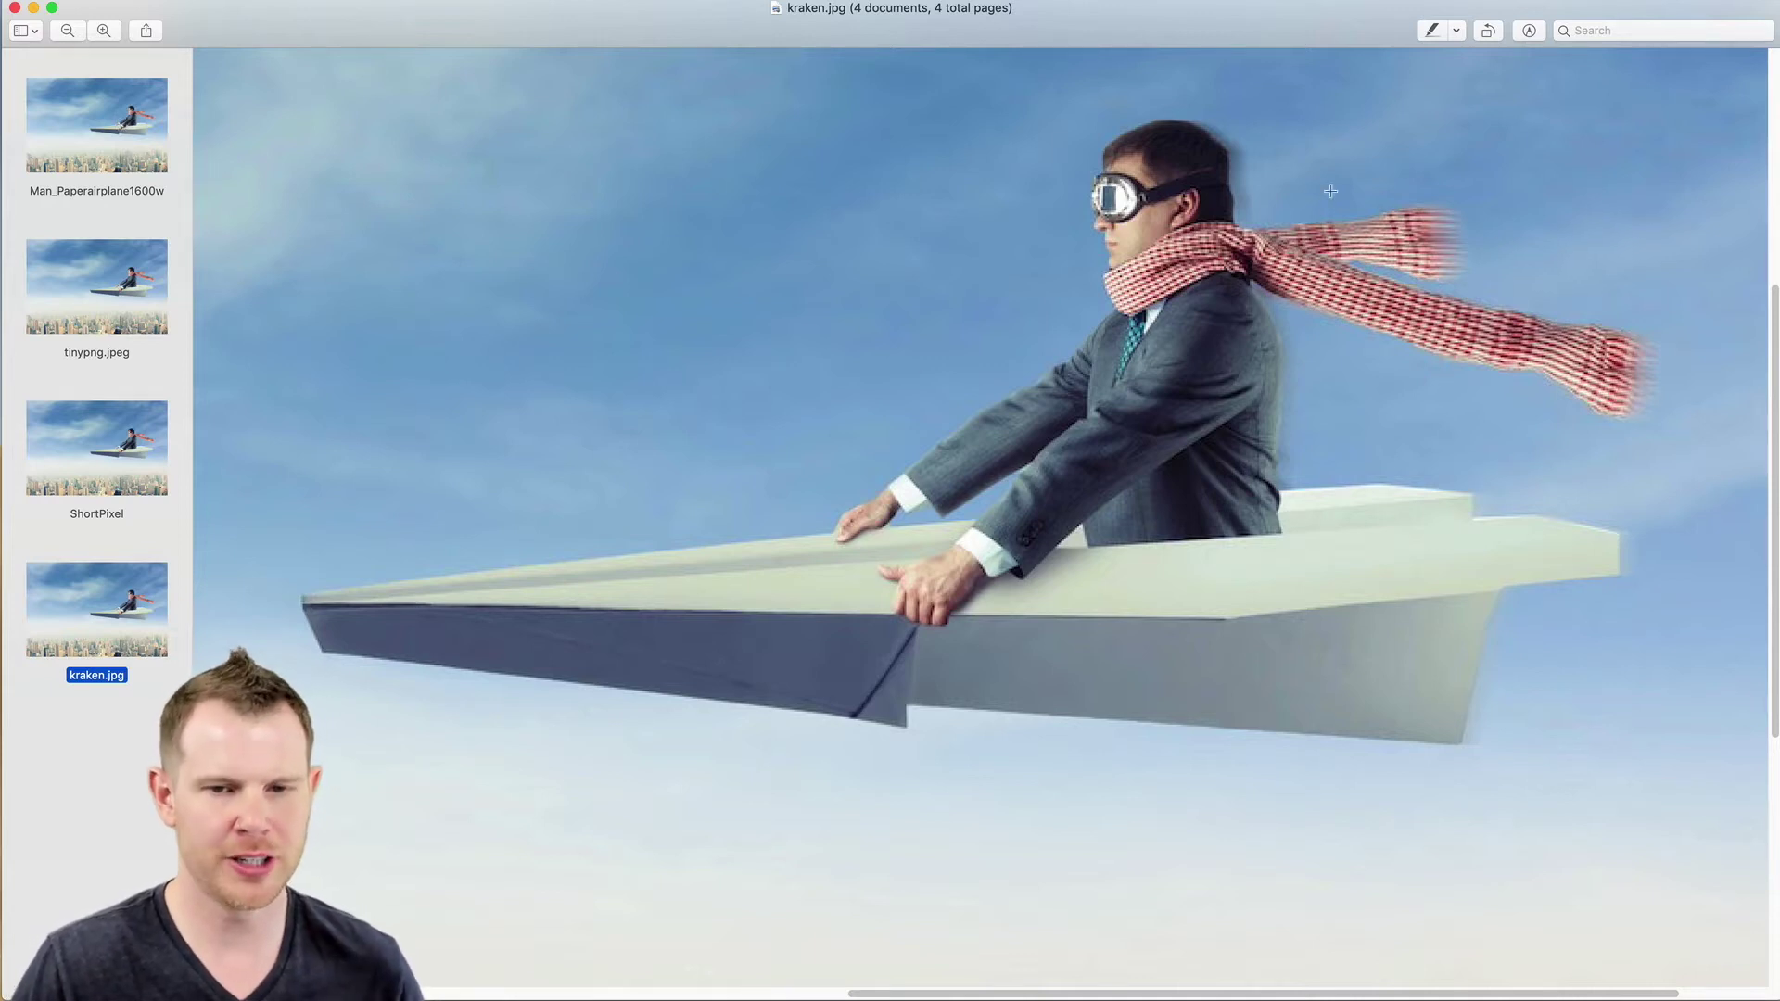
Show the original Man_Paperairplane1600w photo in Preview and scroll through it
click(137, 121)
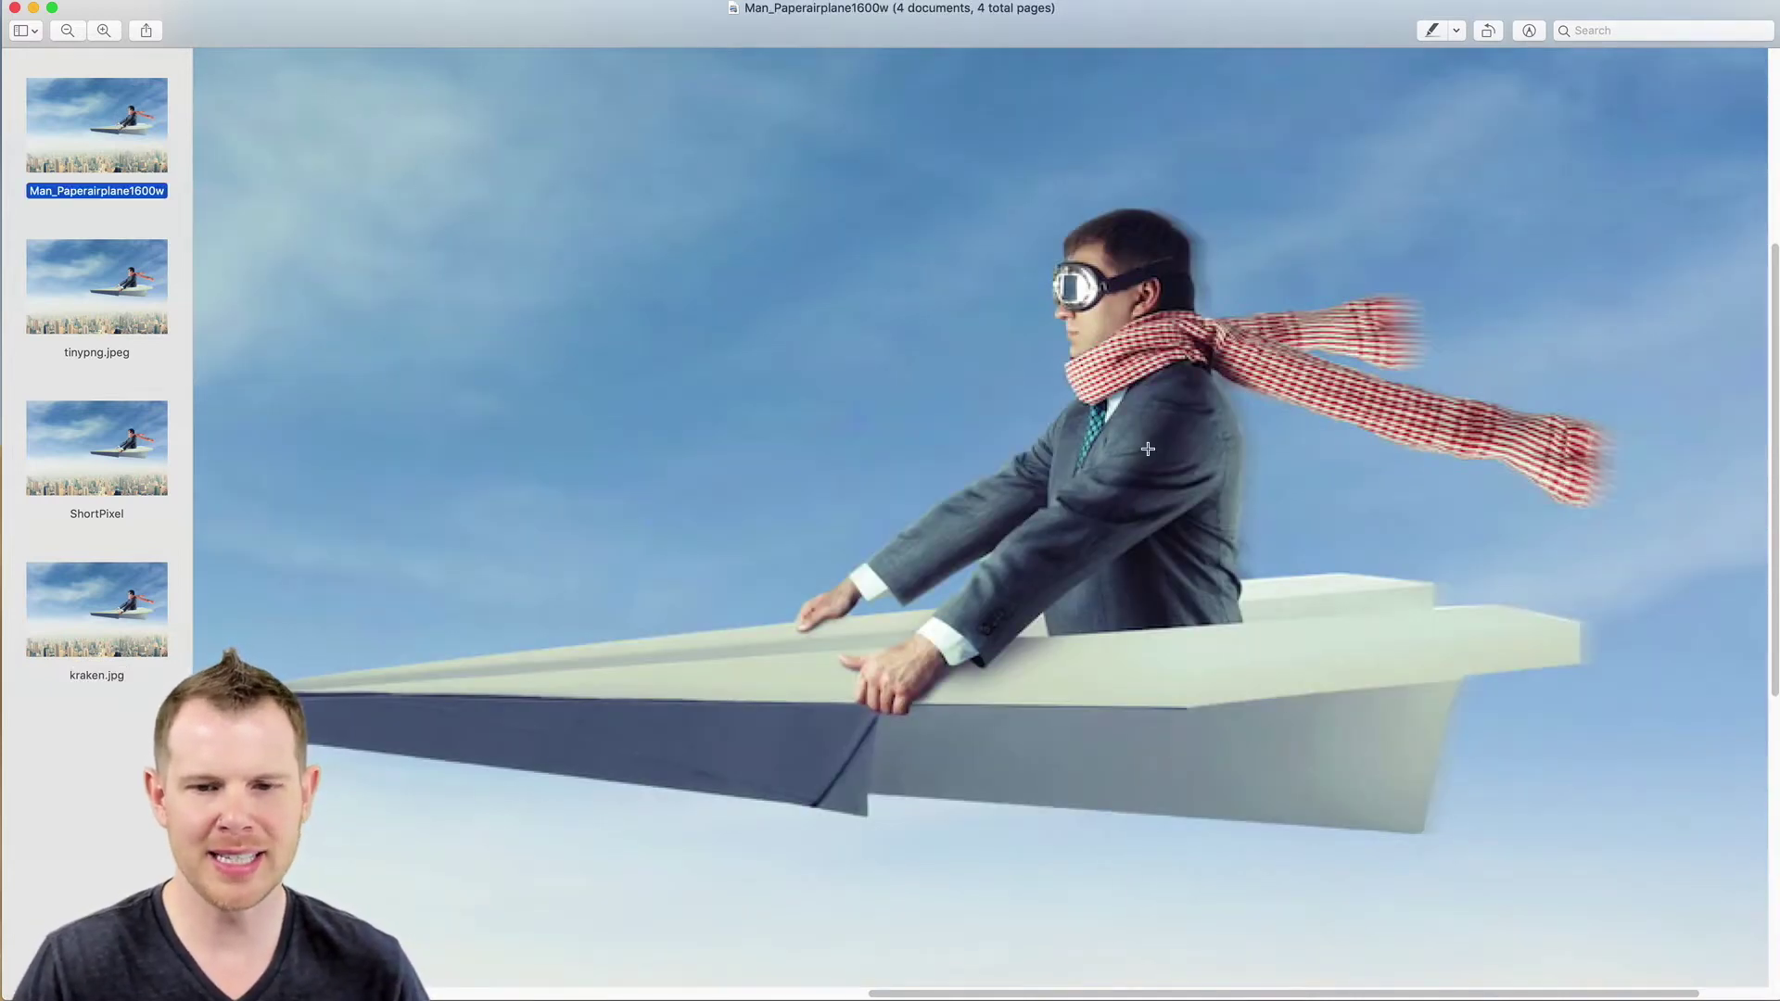
scroll(1103, 451, down, 2)
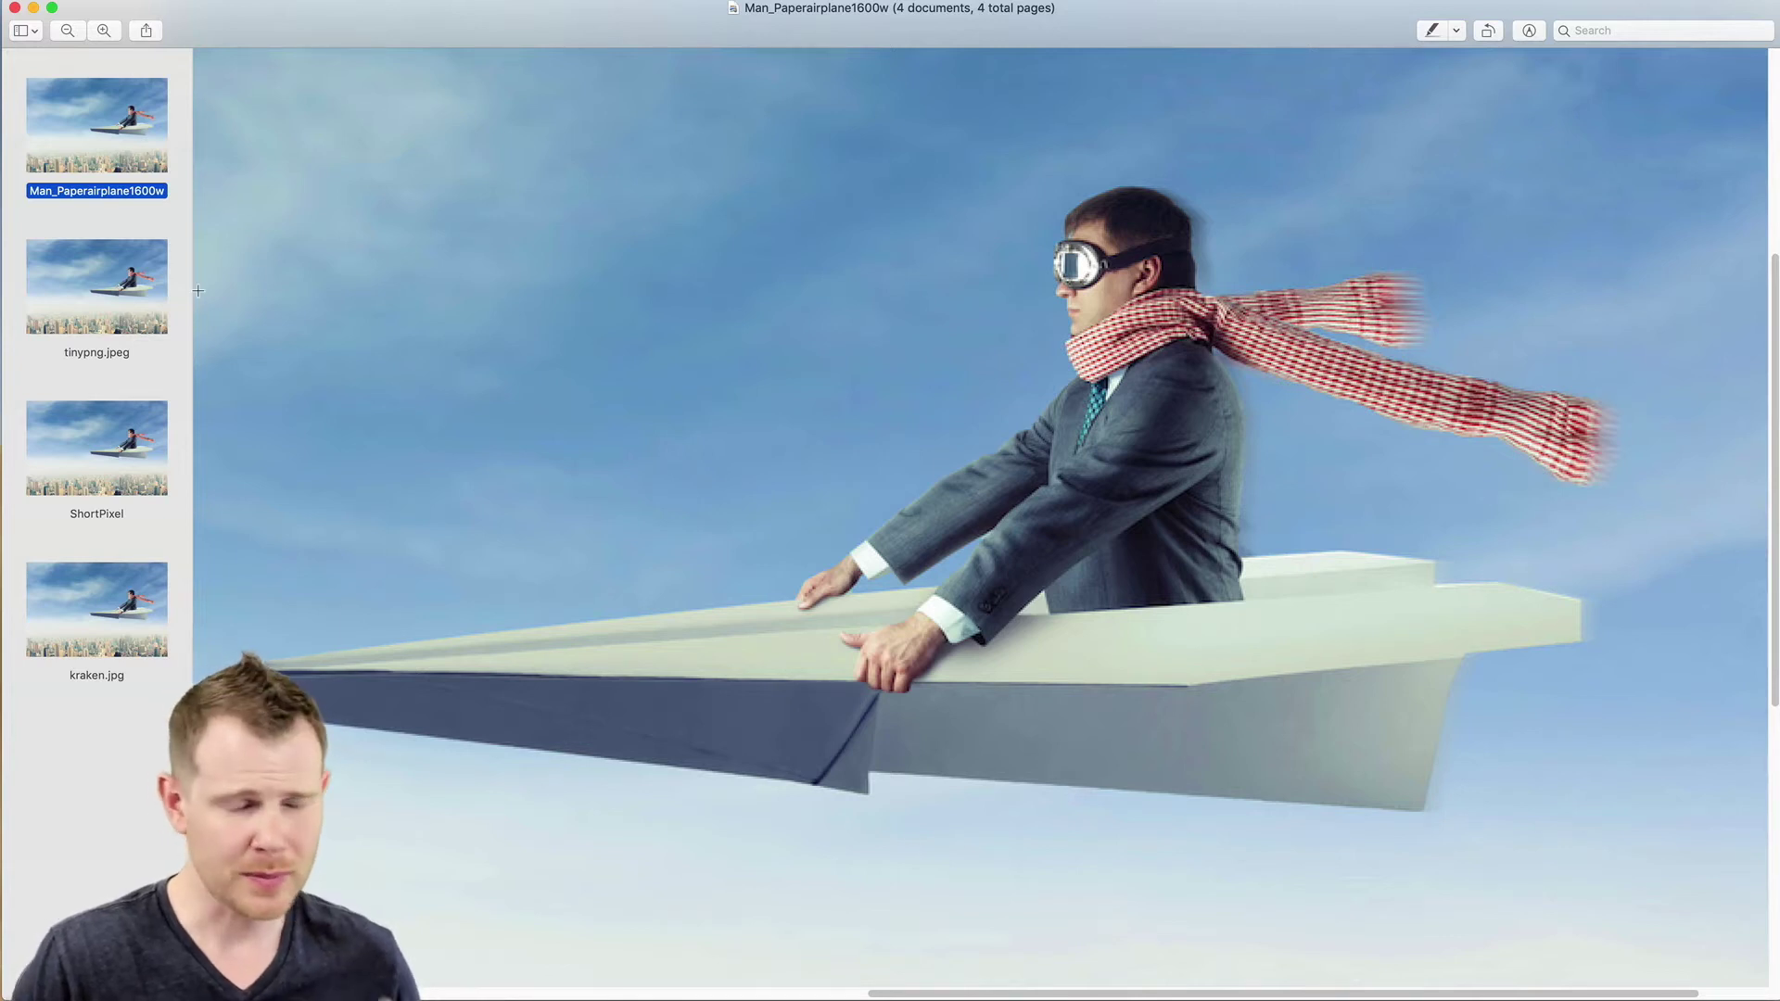
Zoomed in, alternate between tinypng.jpeg and the original Man_Paperairplane1600w photo
click(128, 298)
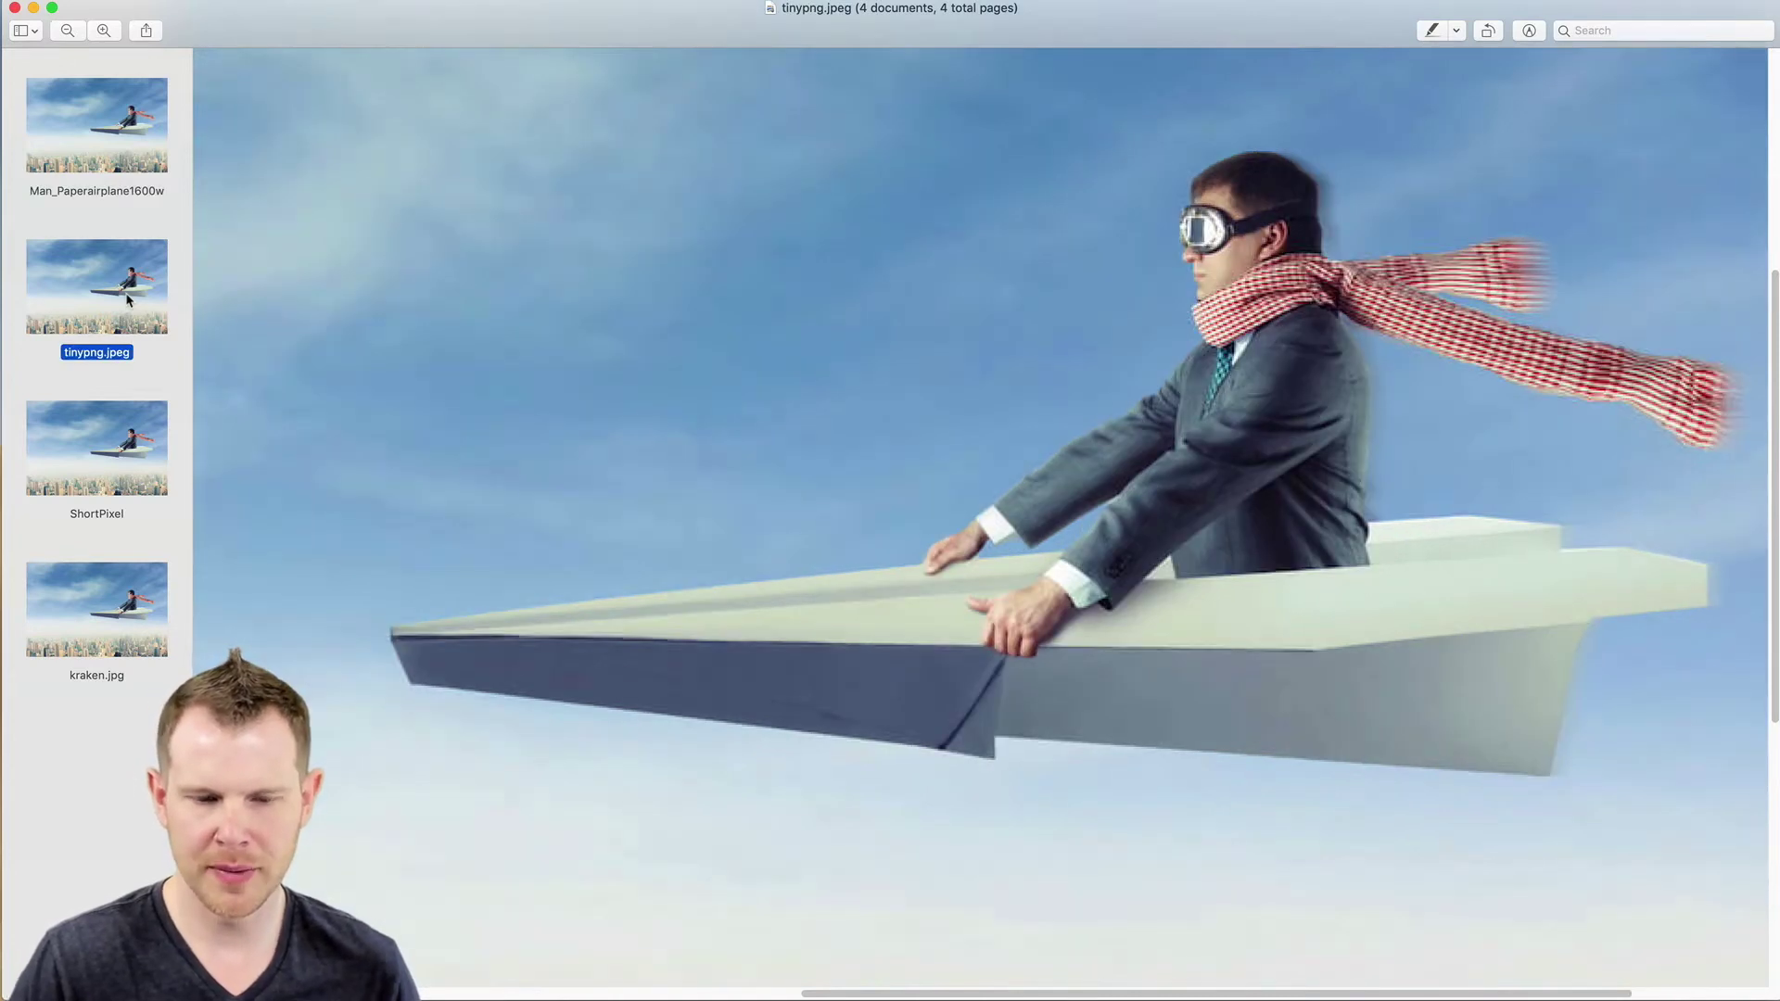
scroll(510, 435, right, 5)
scroll(510, 436, up, 1)
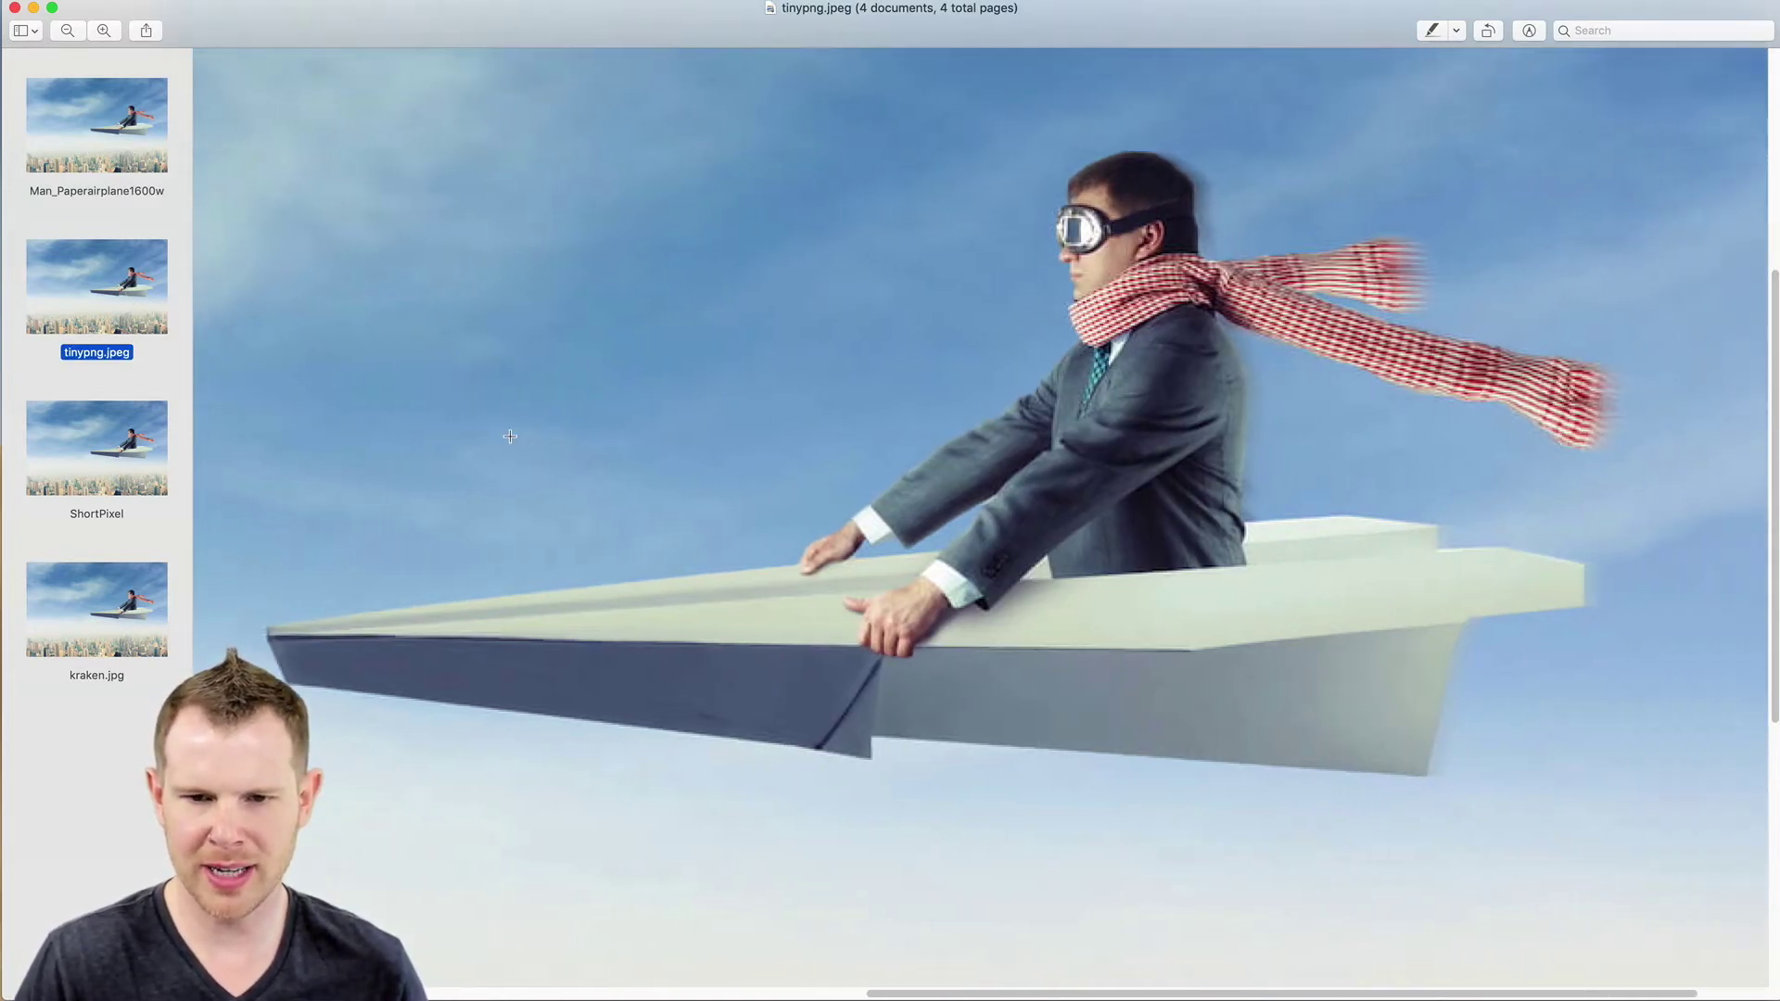
click(142, 148)
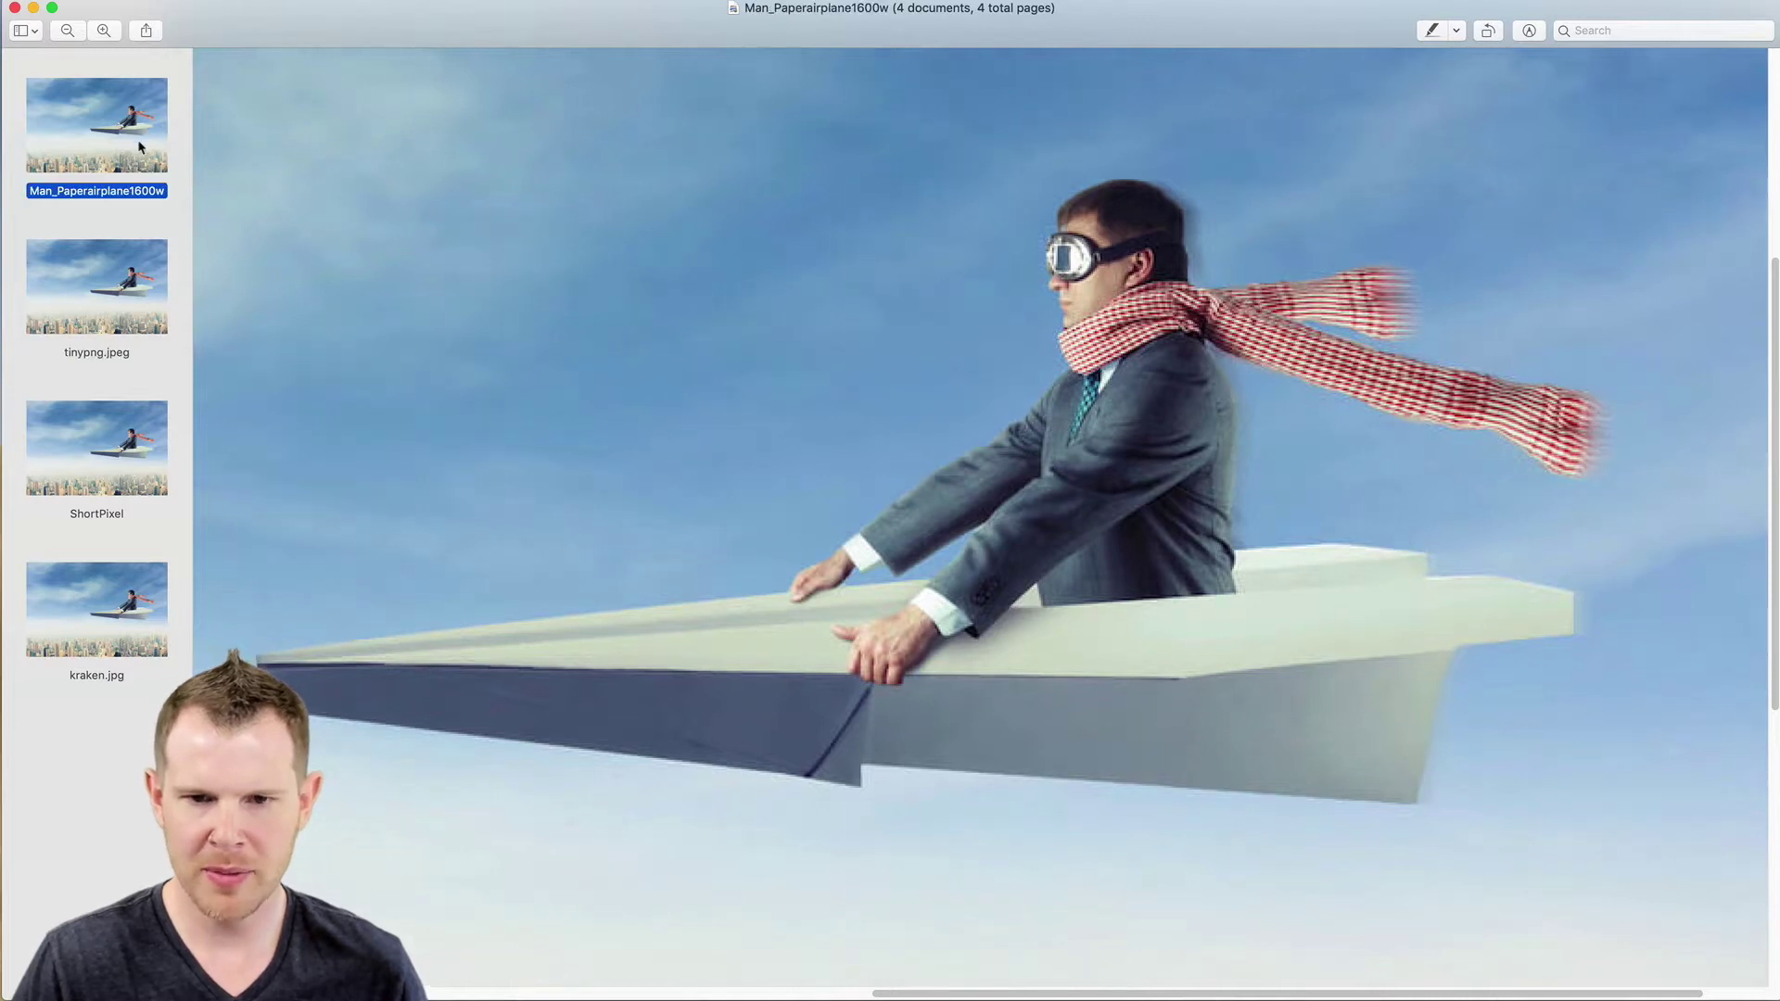
click(130, 267)
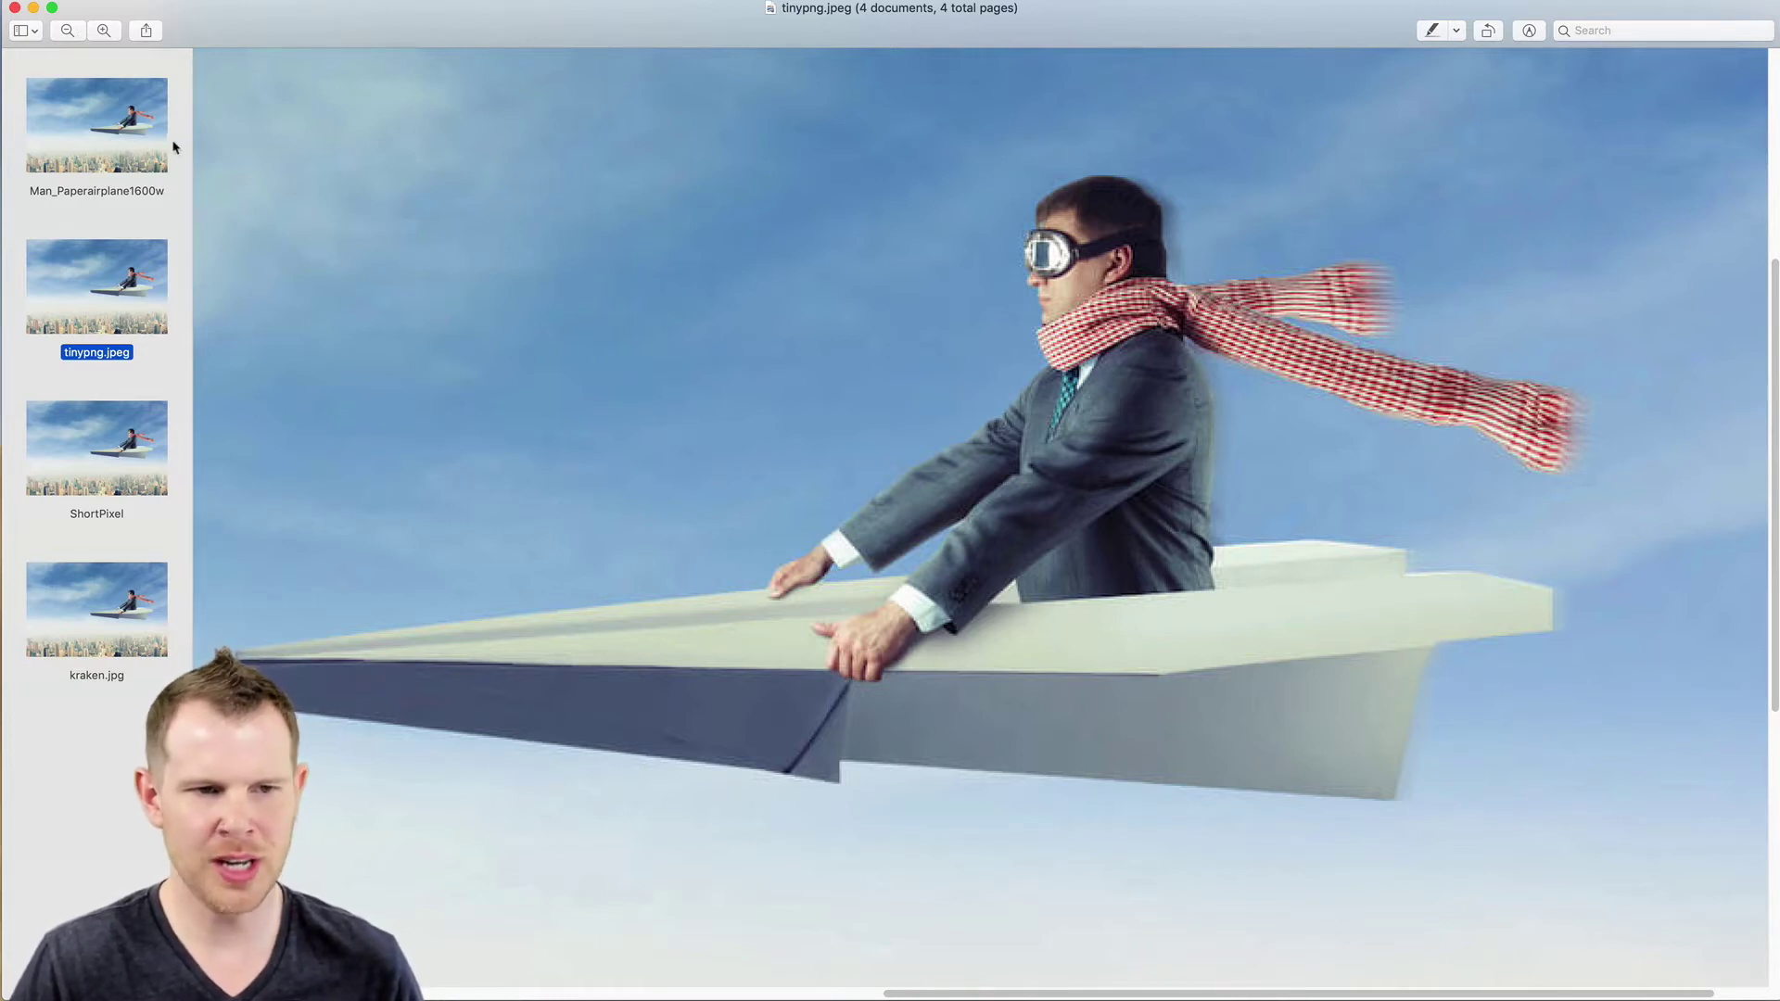
click(103, 135)
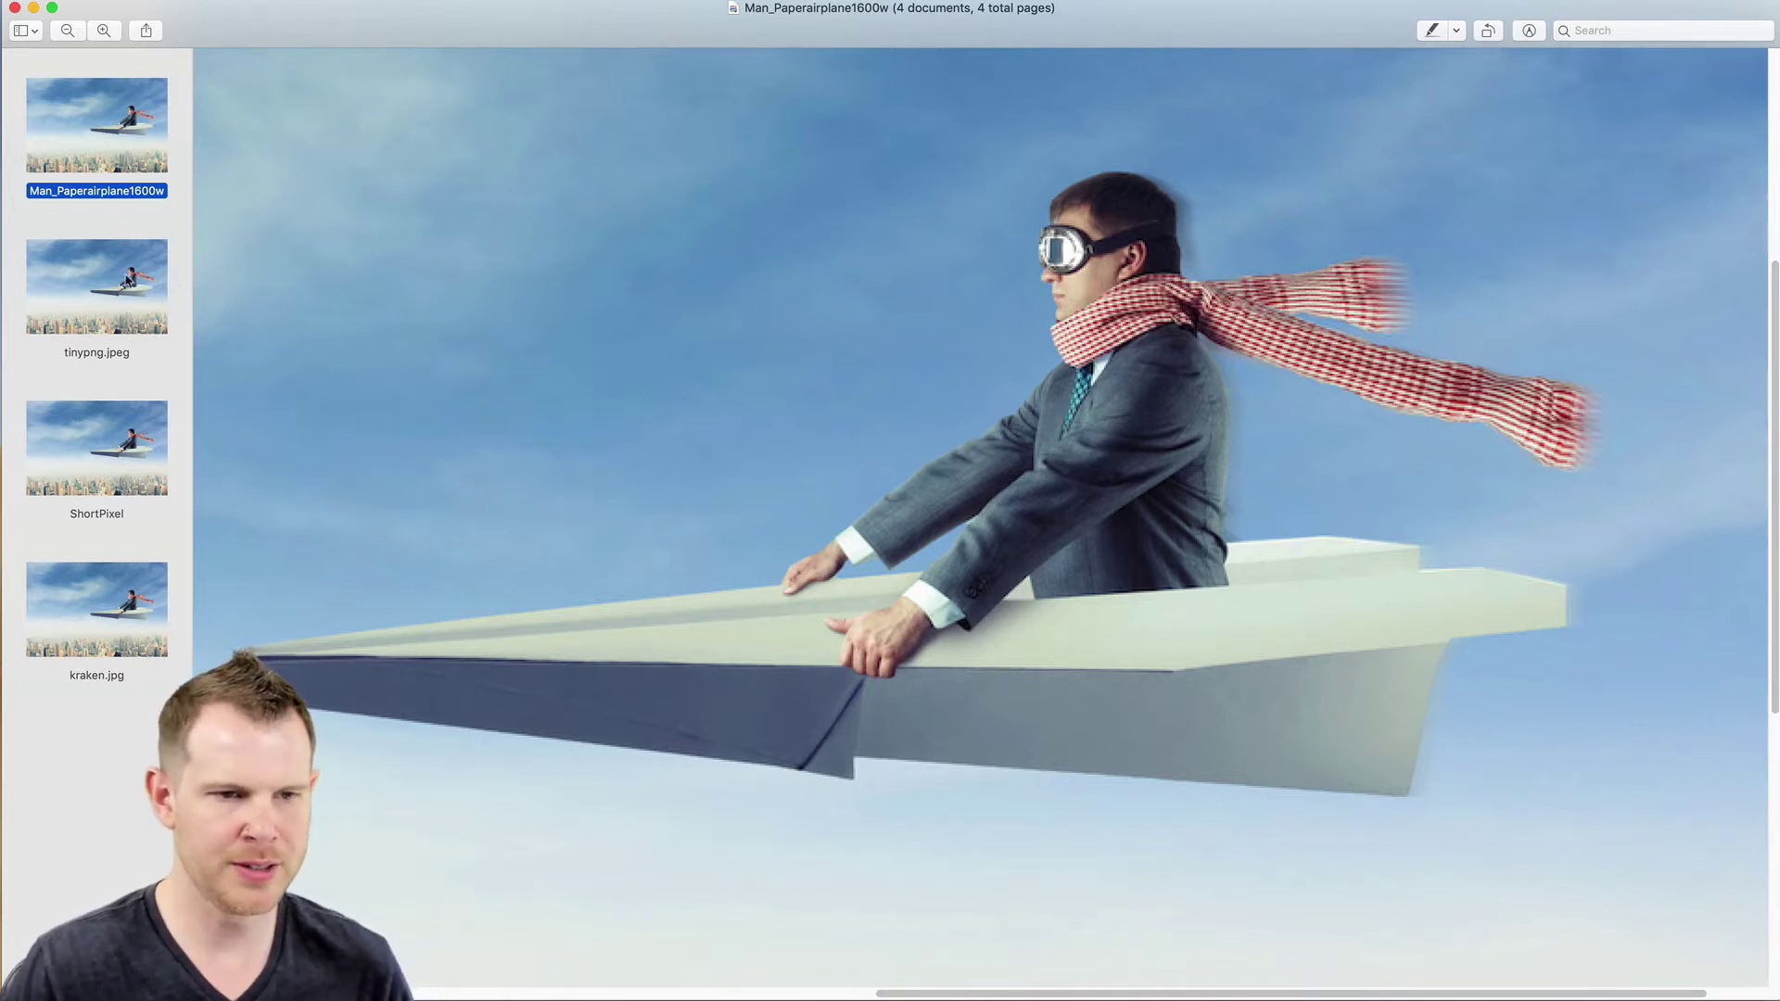
click(121, 284)
scroll(774, 375, up, 2)
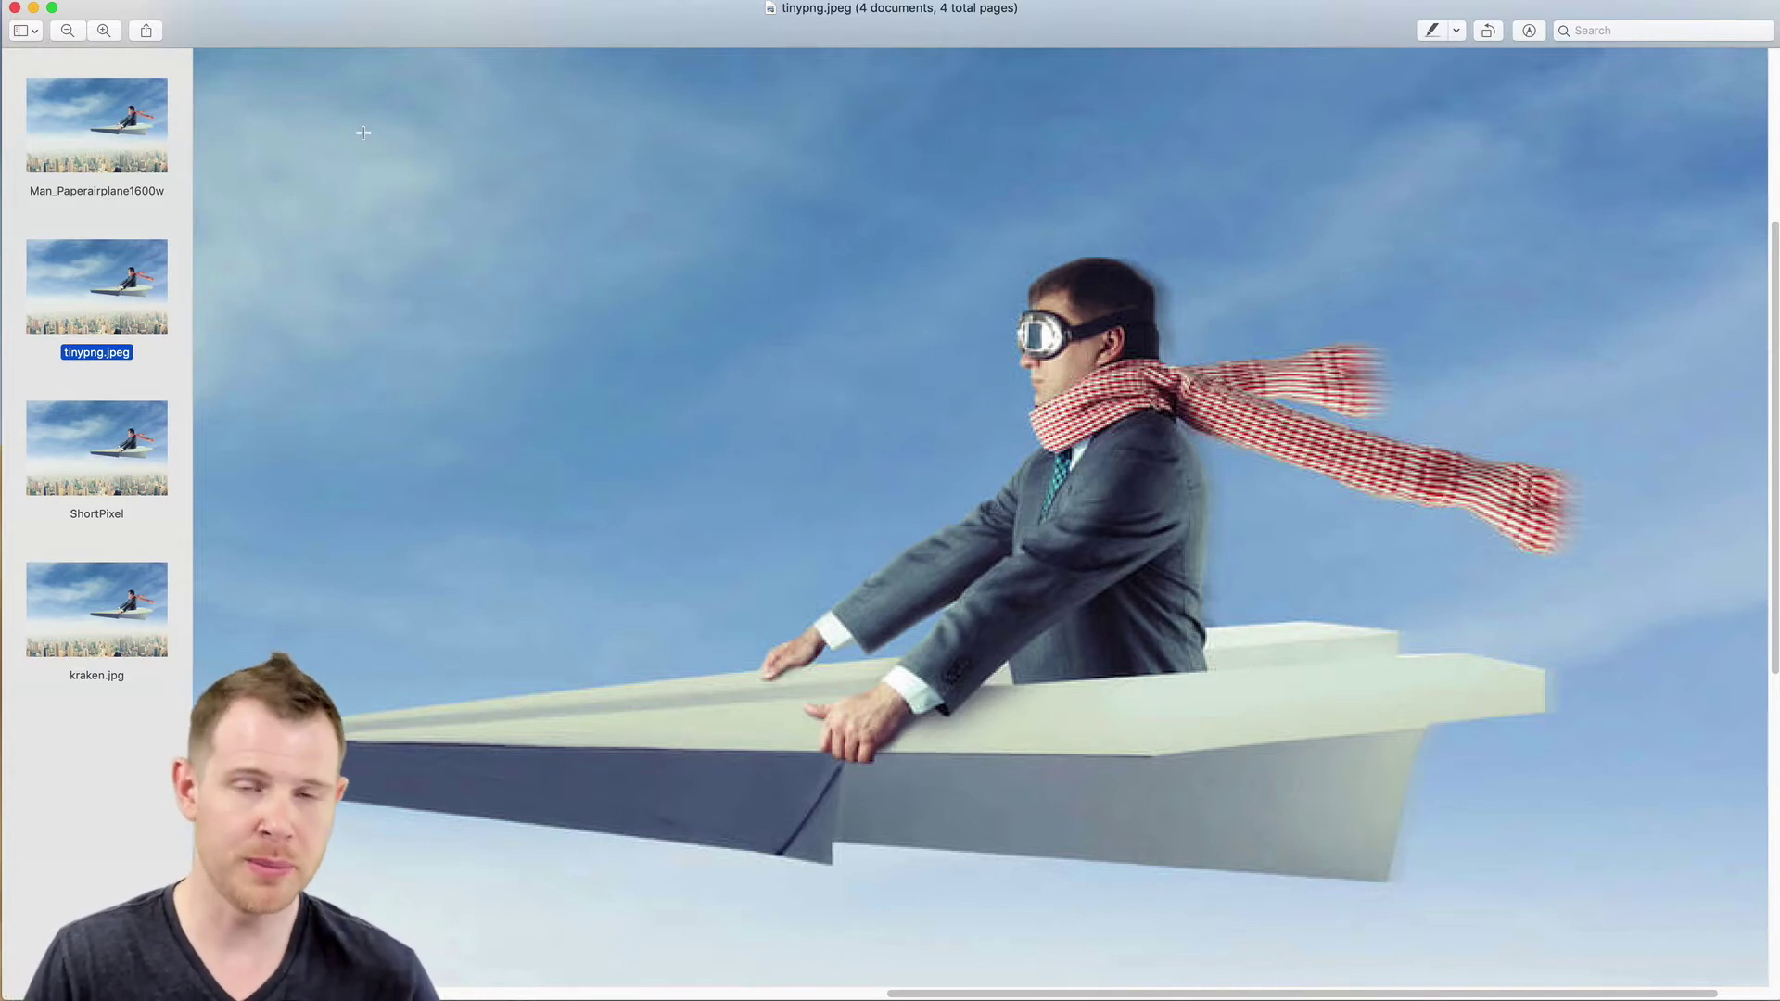
click(88, 150)
click(104, 258)
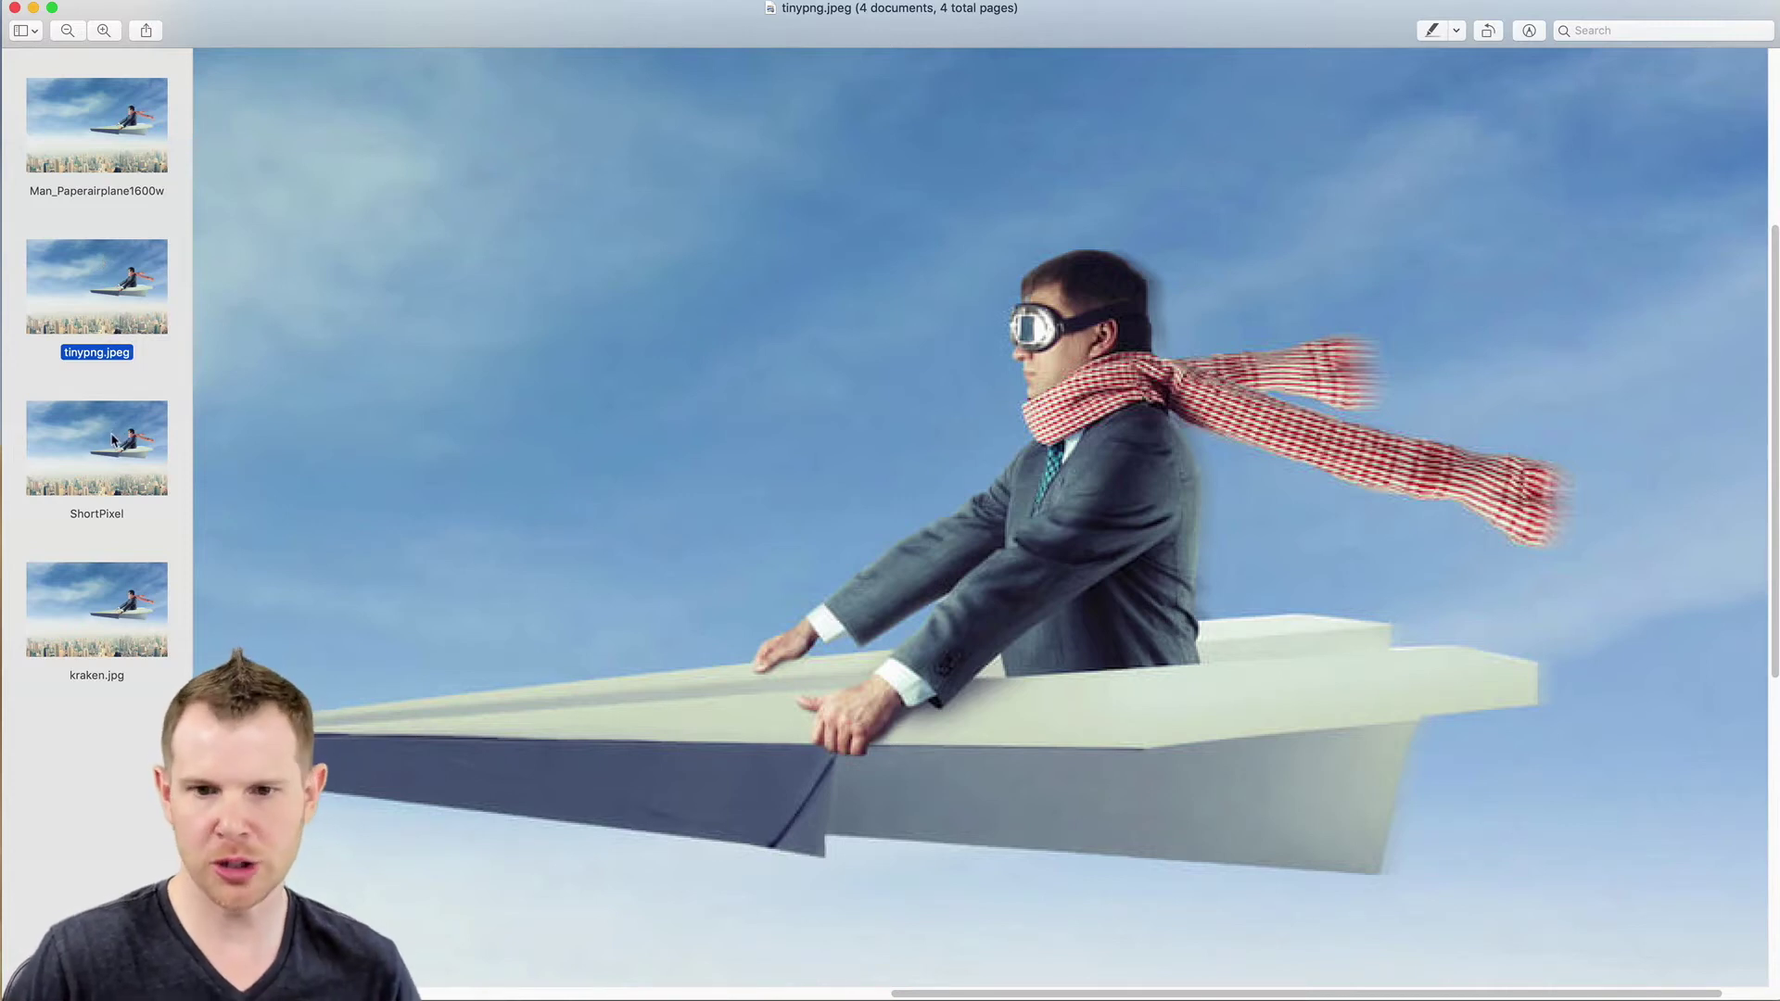
click(100, 181)
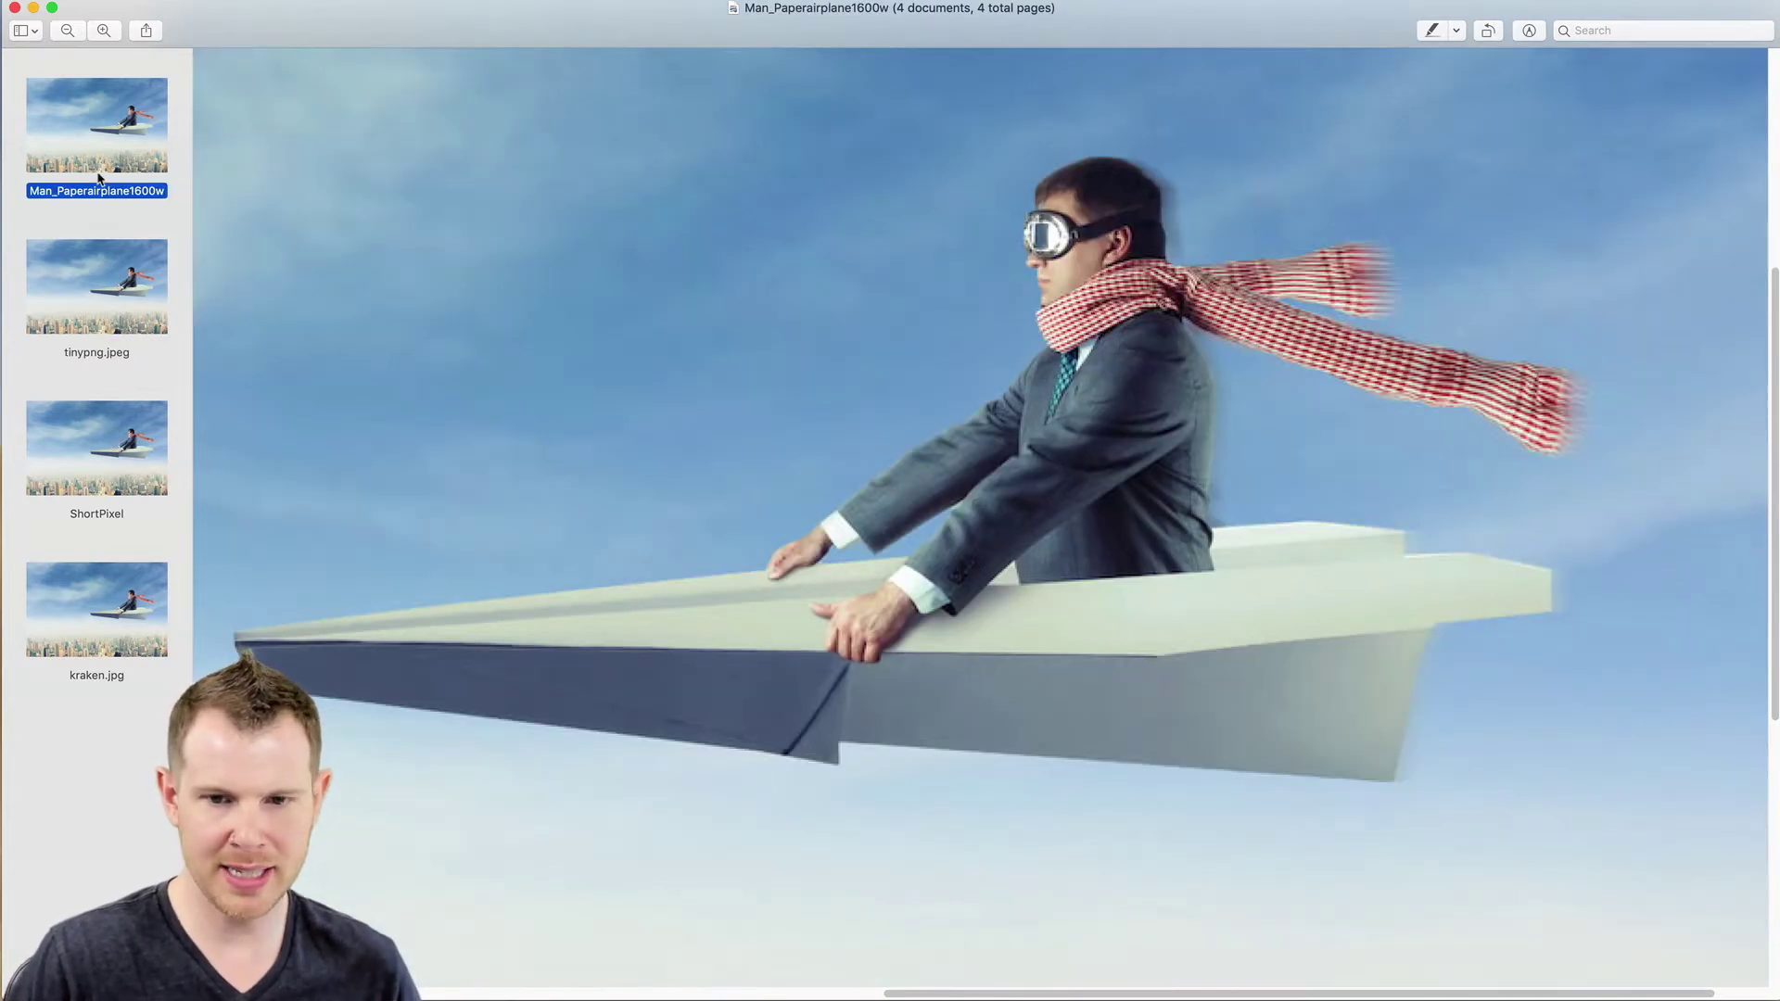
scroll(257, 479, up, 2)
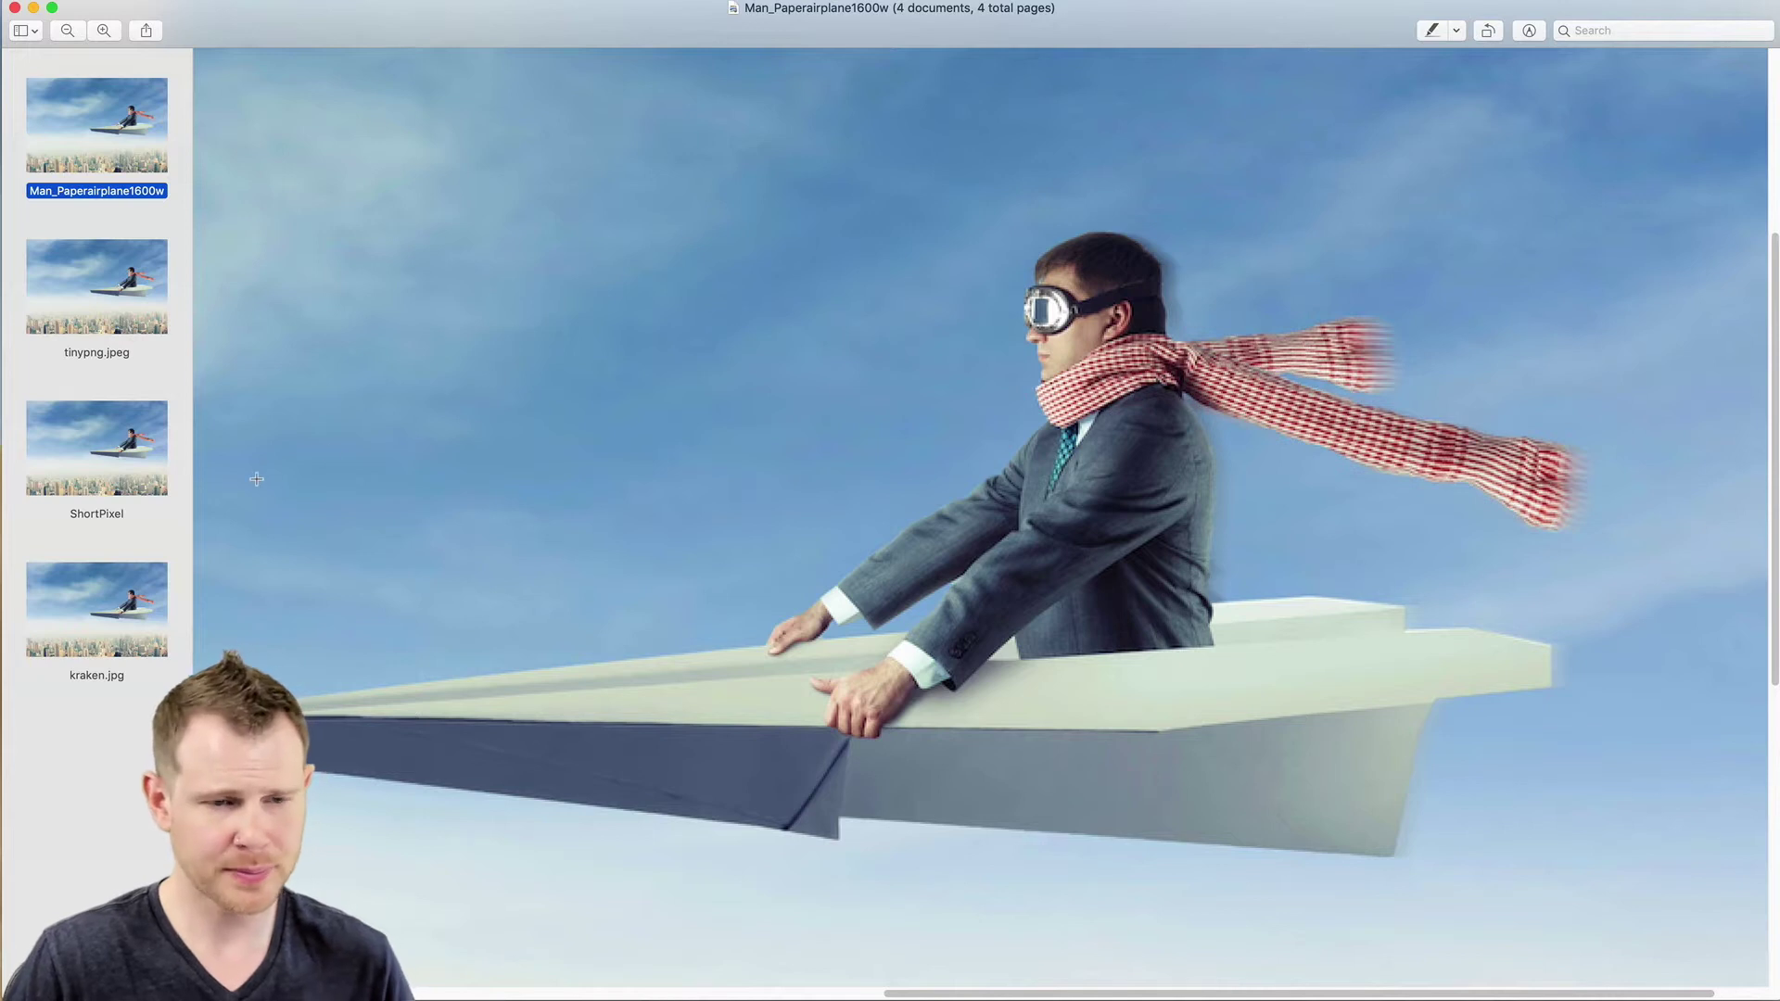
Compare the ShortPixel copy against tinypng.jpeg up close
click(153, 477)
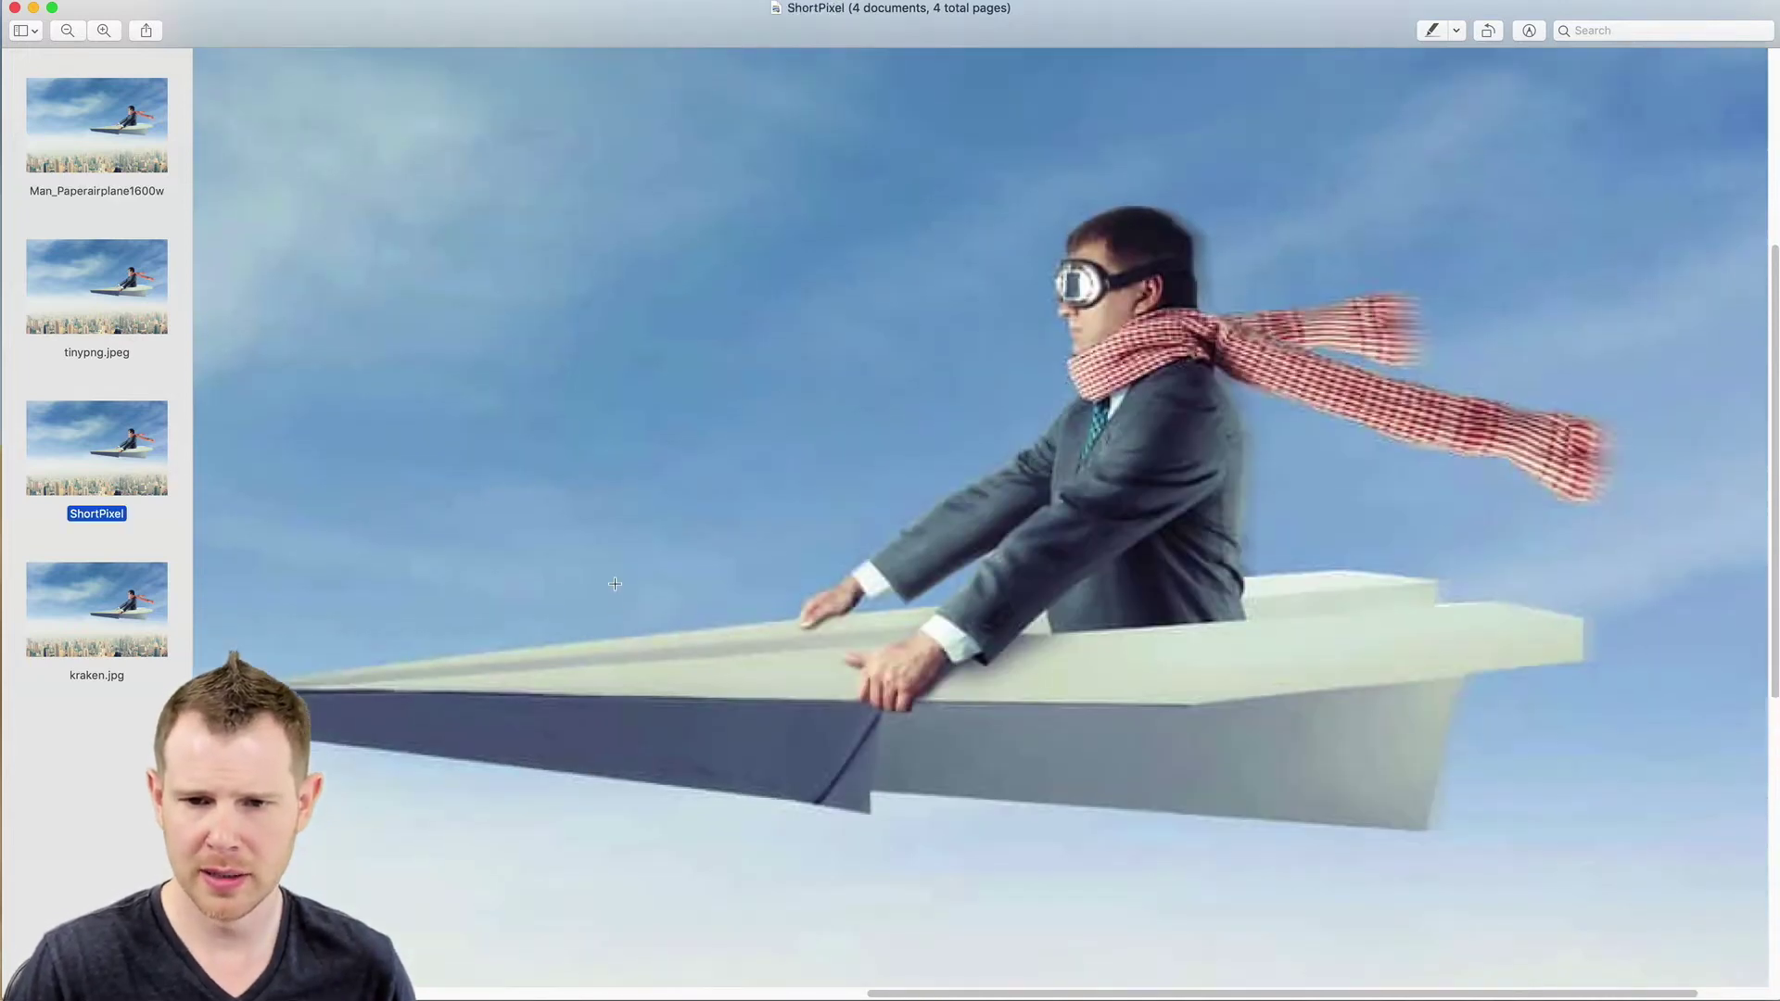
scroll(606, 582, up, 2)
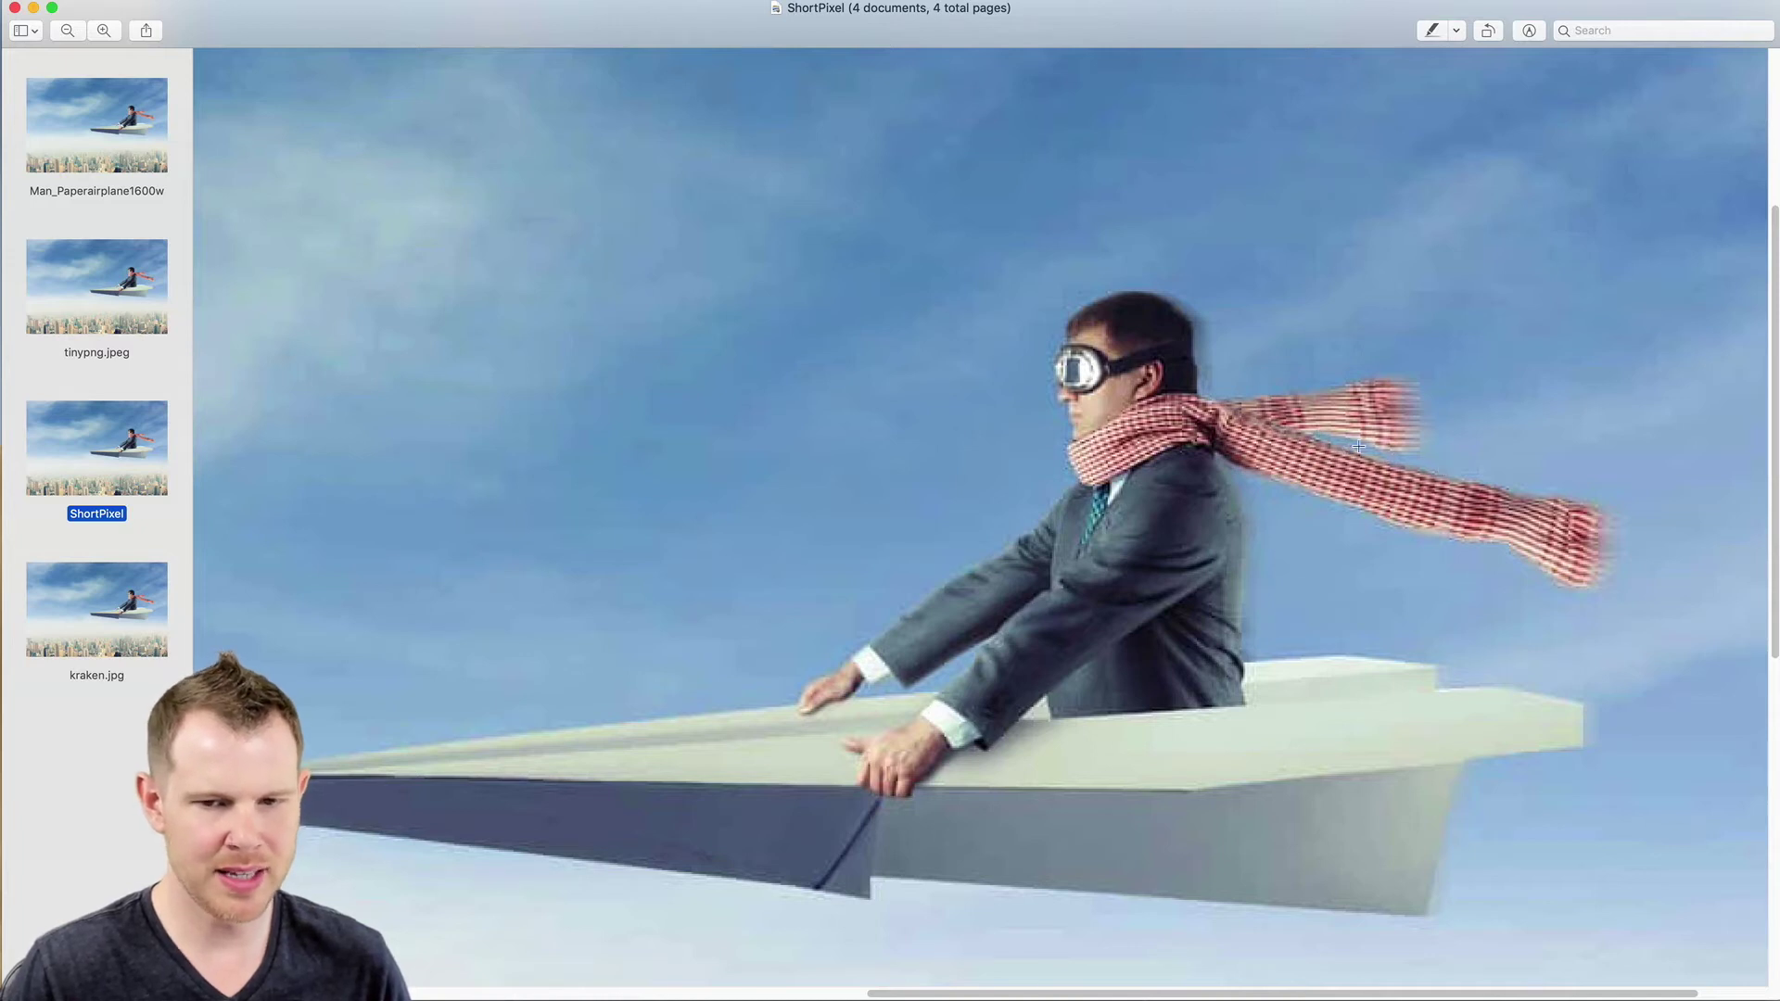
click(120, 287)
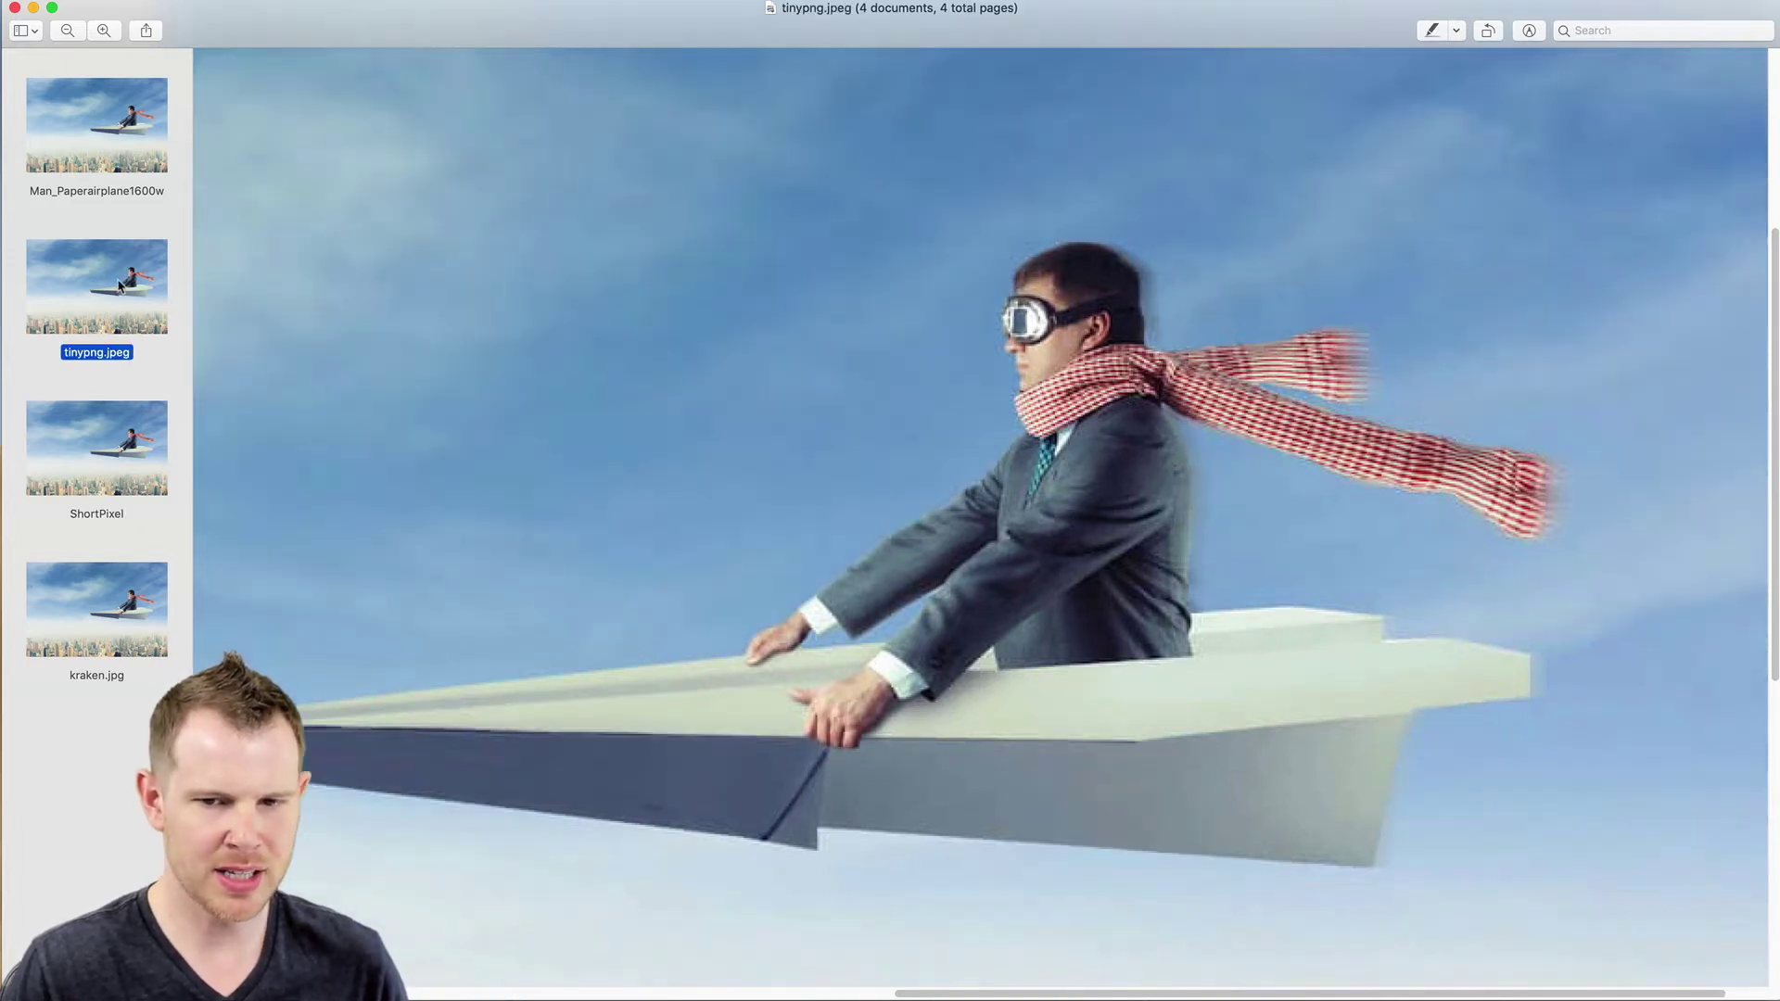
scroll(543, 365, up, 3)
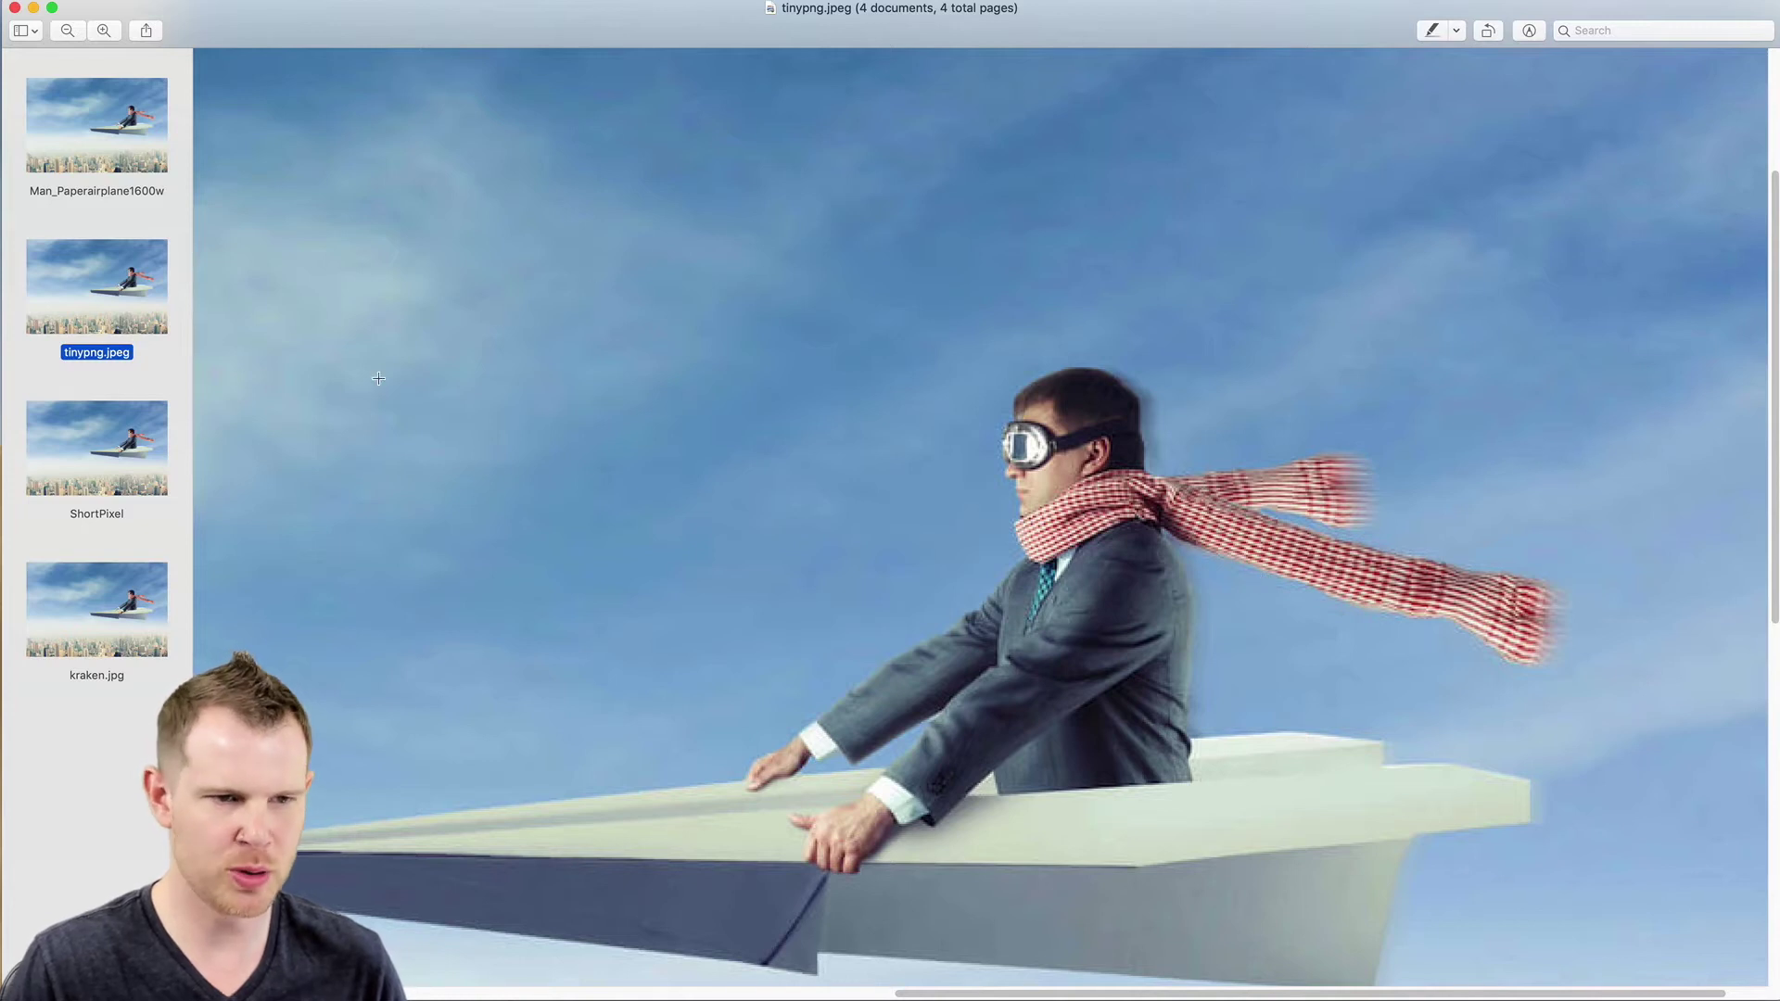
click(83, 460)
scroll(1243, 474, up, 1)
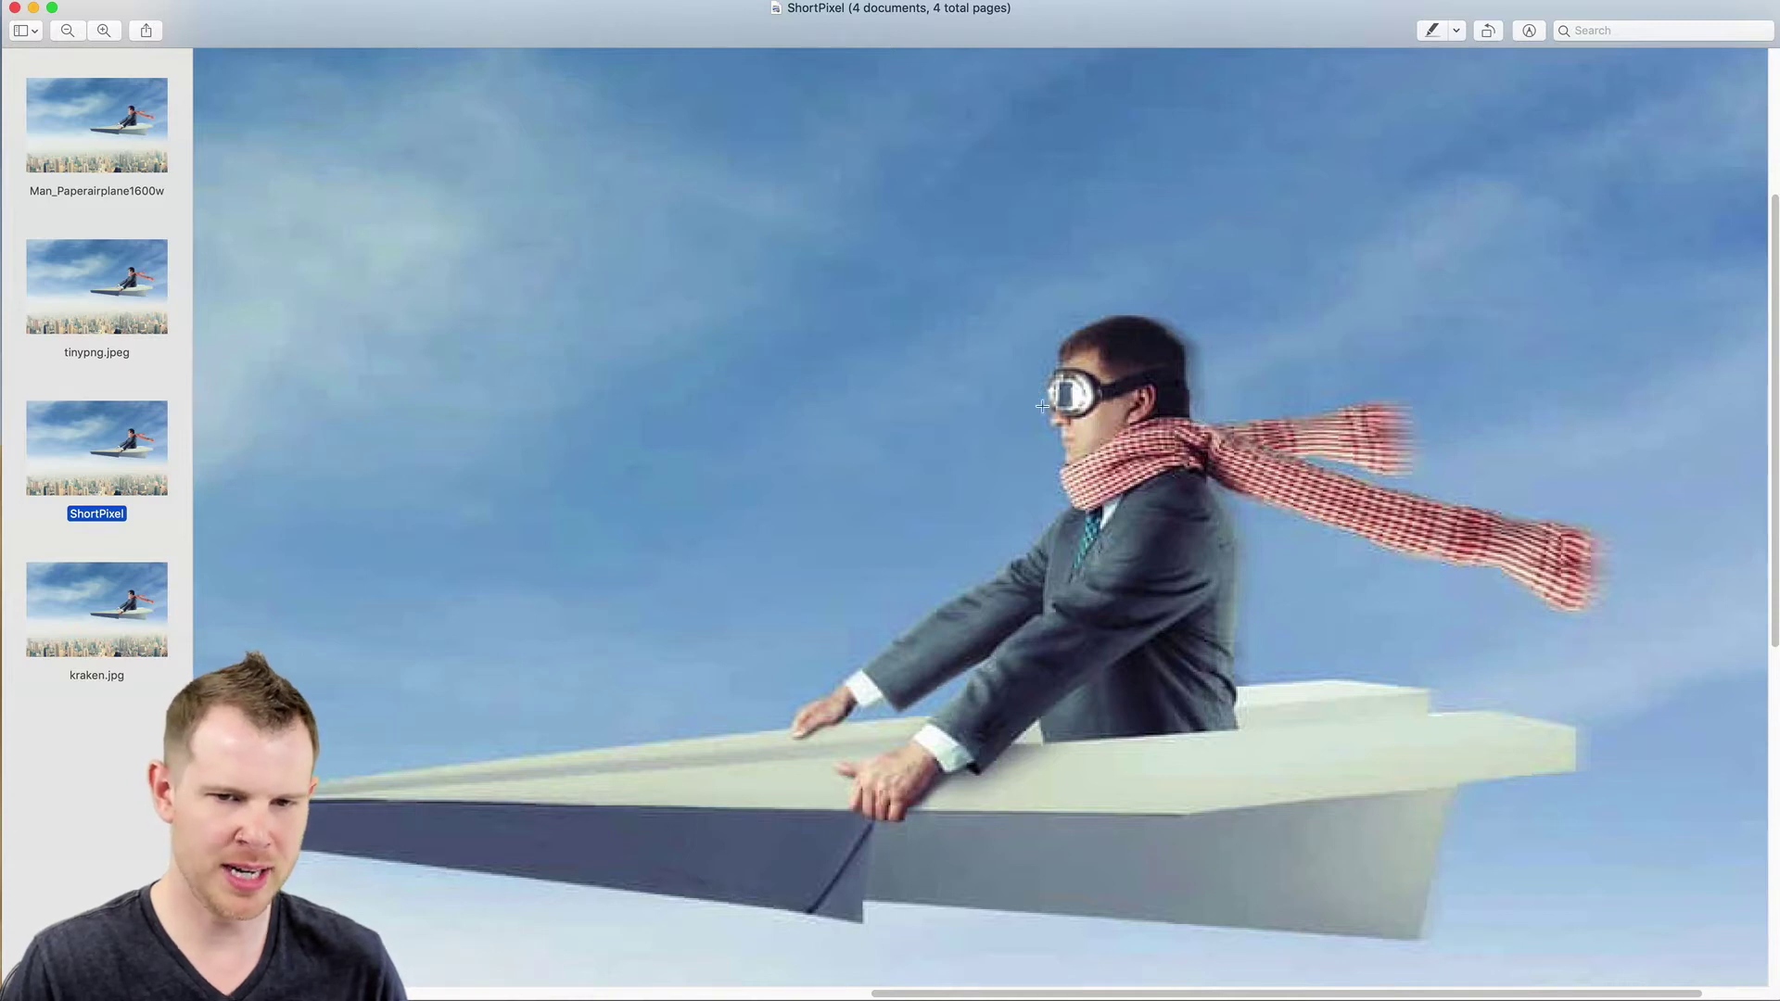
click(162, 285)
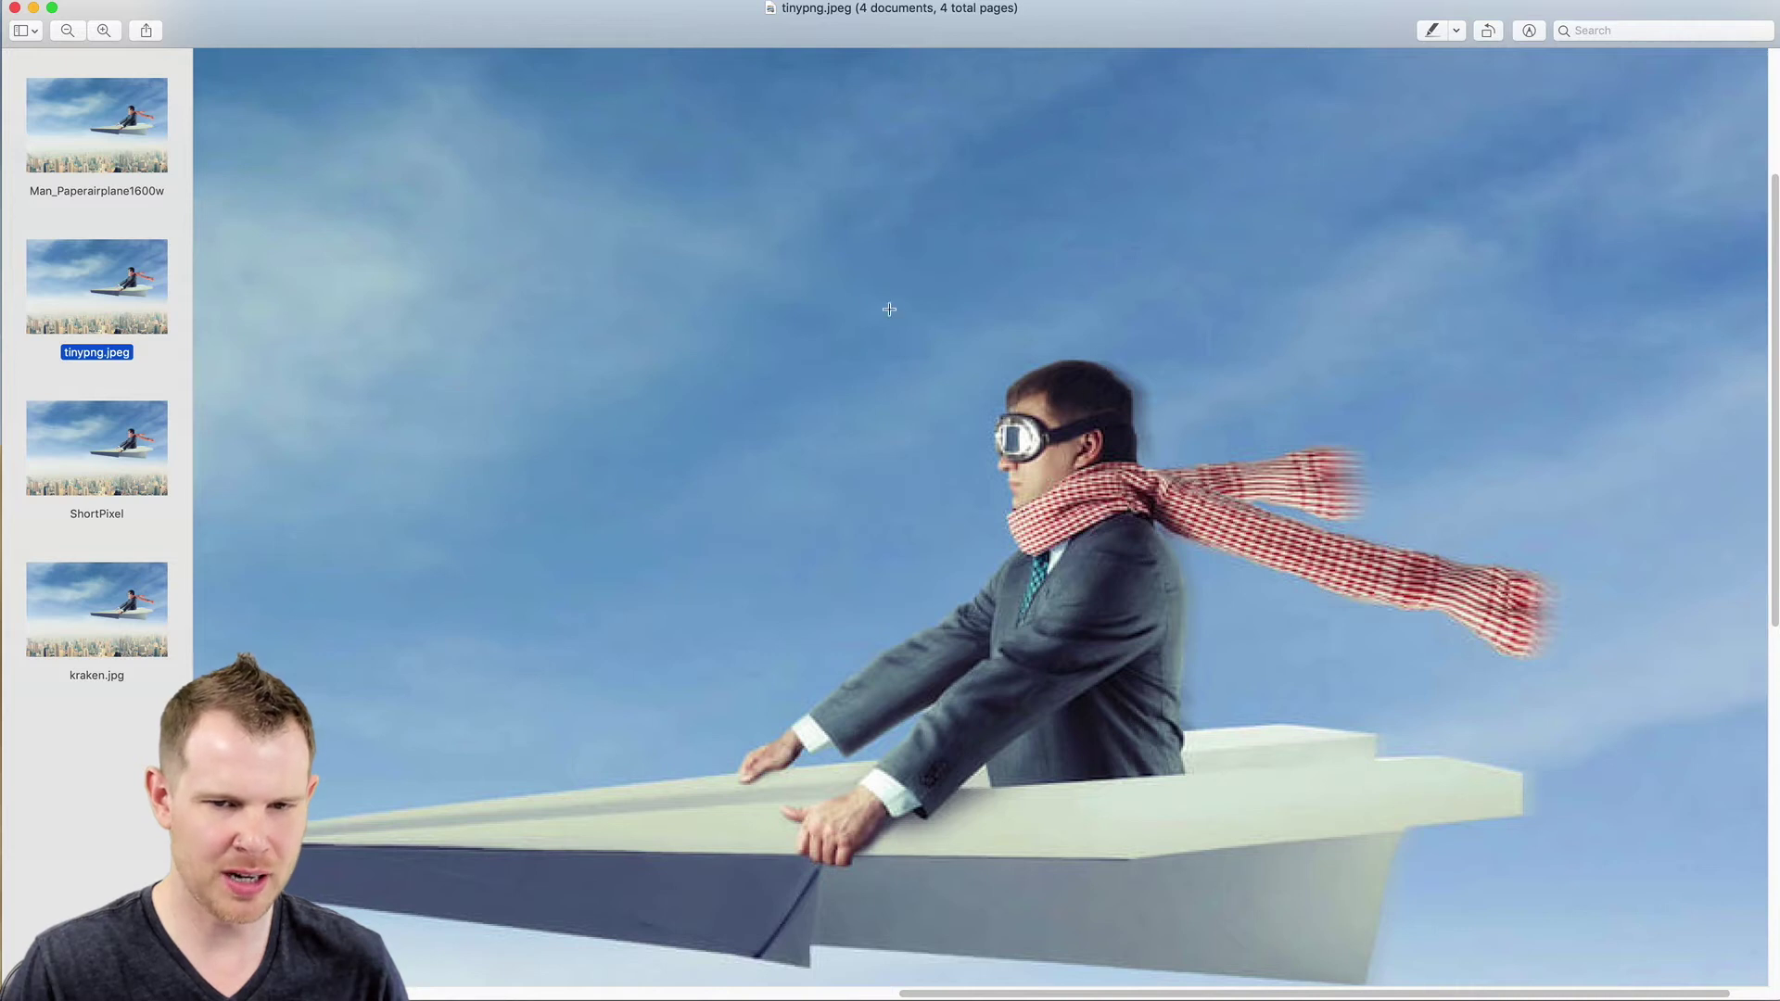
Inspect the kraken.jpg copy, then return to the original Man_Paperairplane1600w image
click(141, 595)
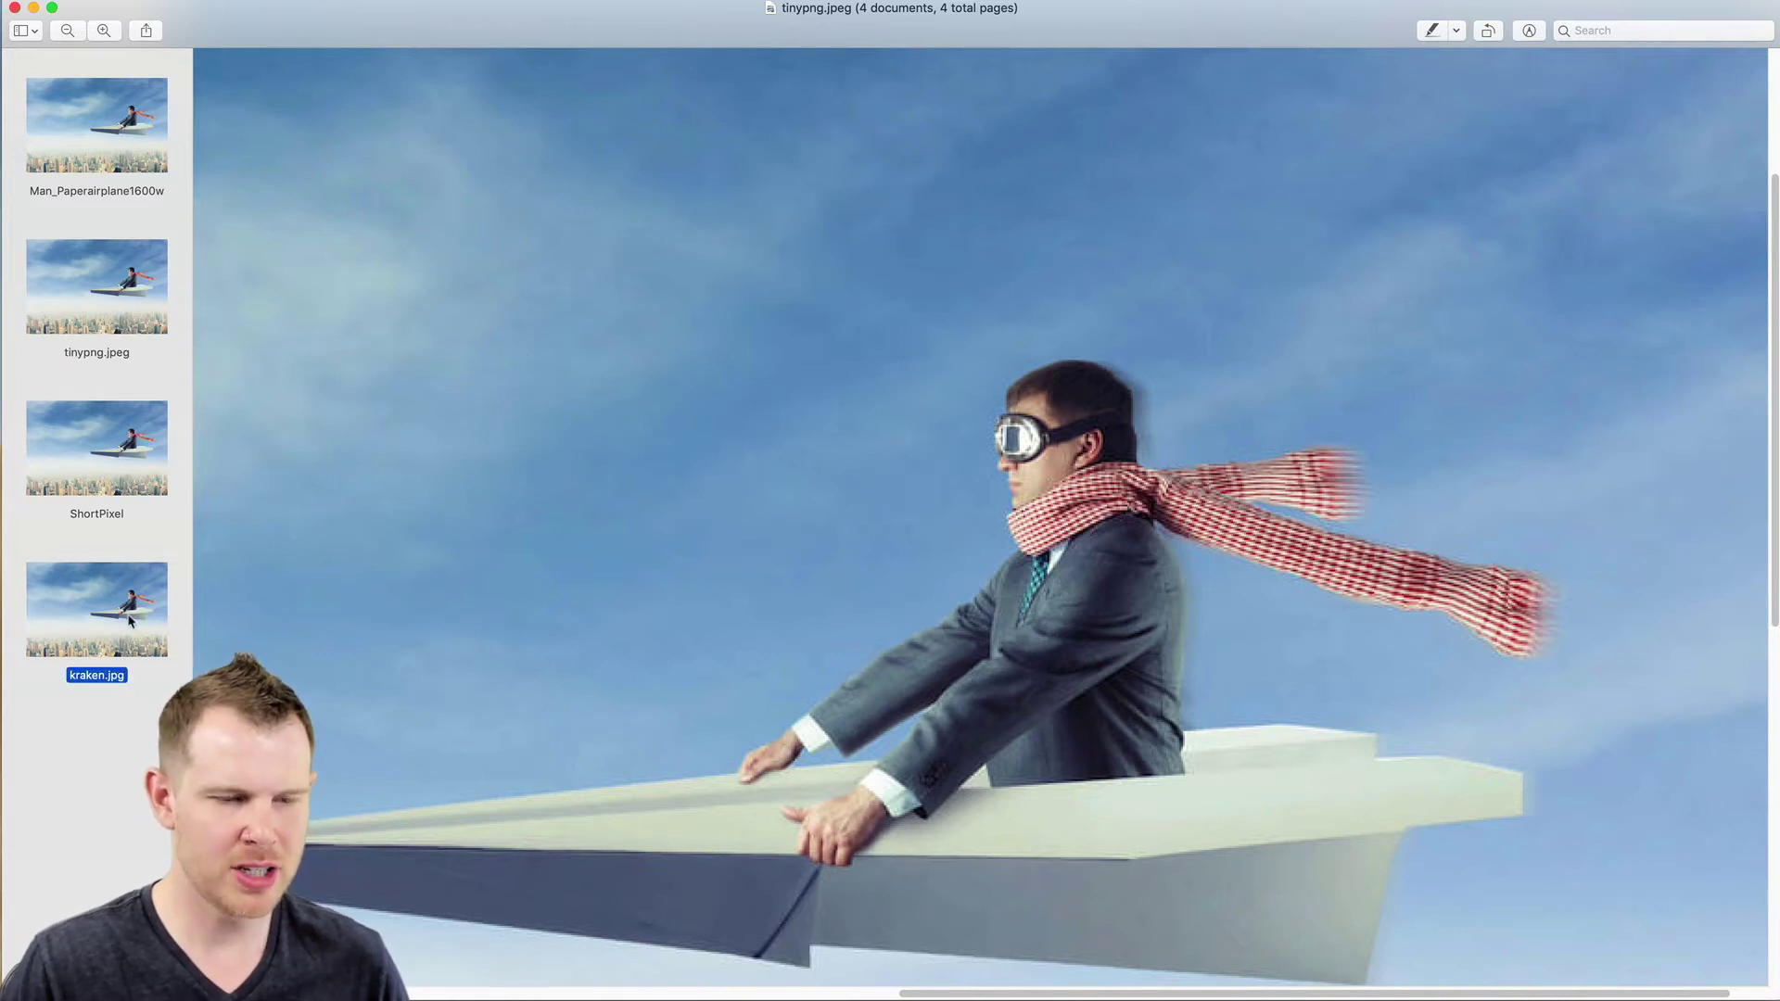
scroll(947, 543, up, 2)
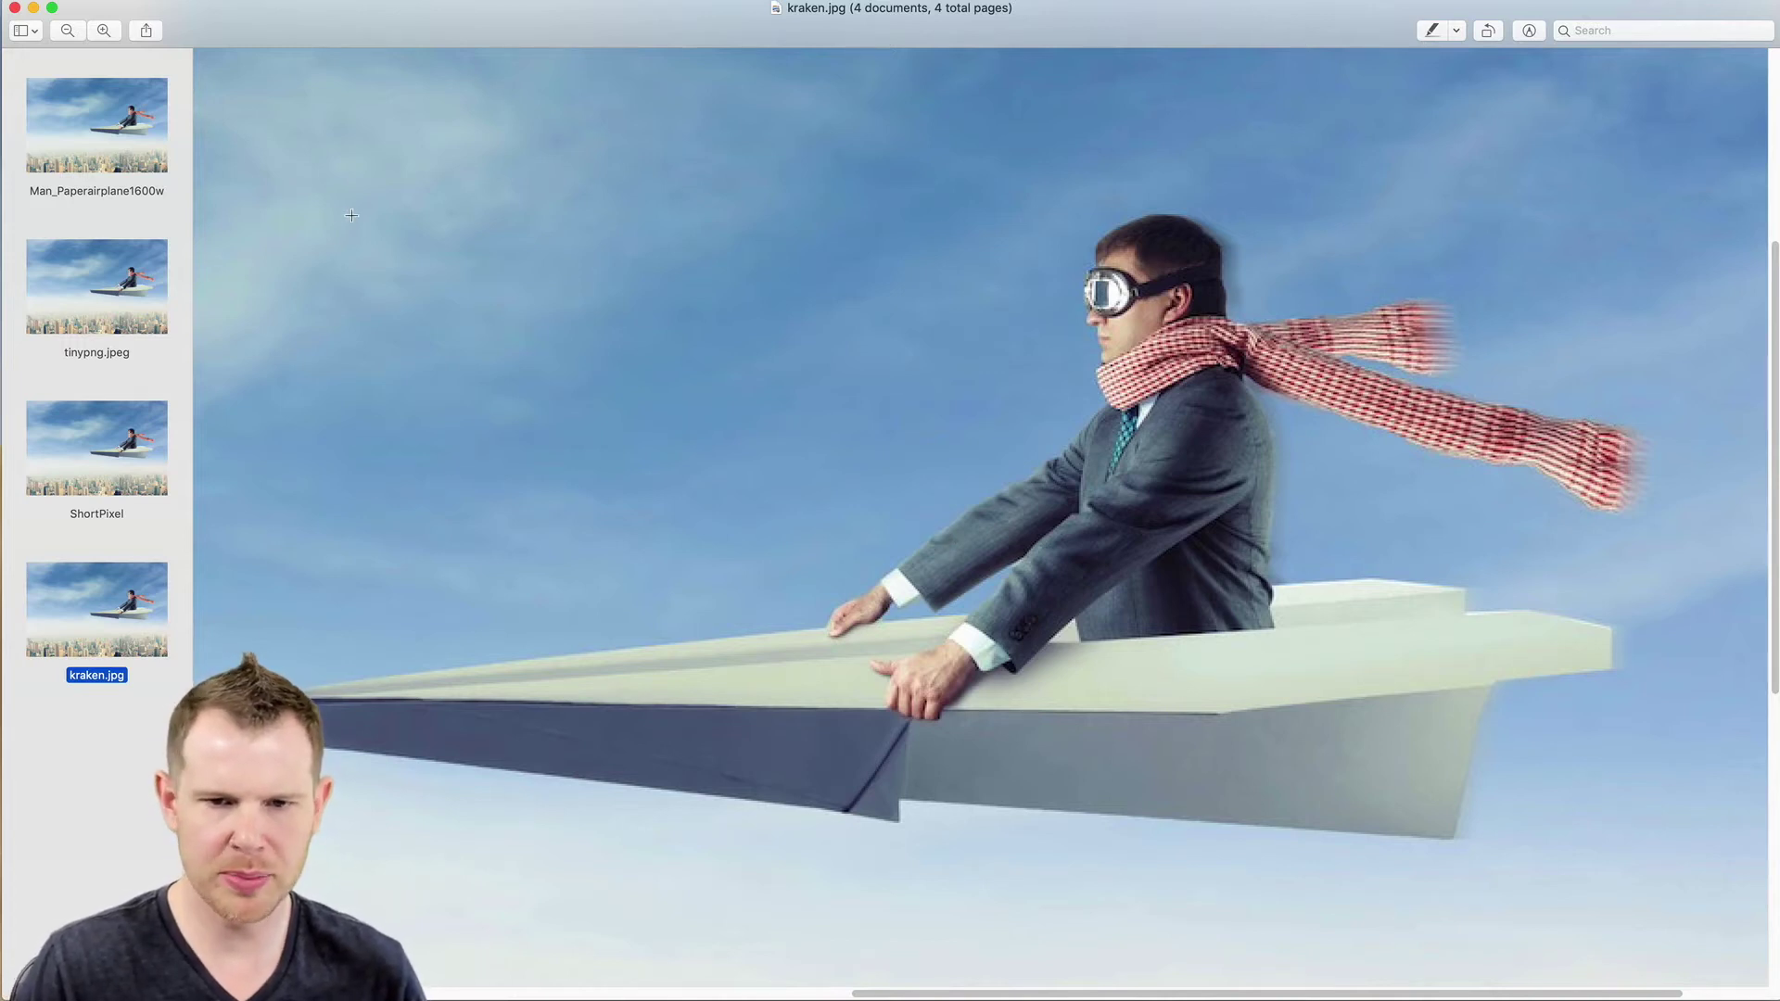
click(129, 148)
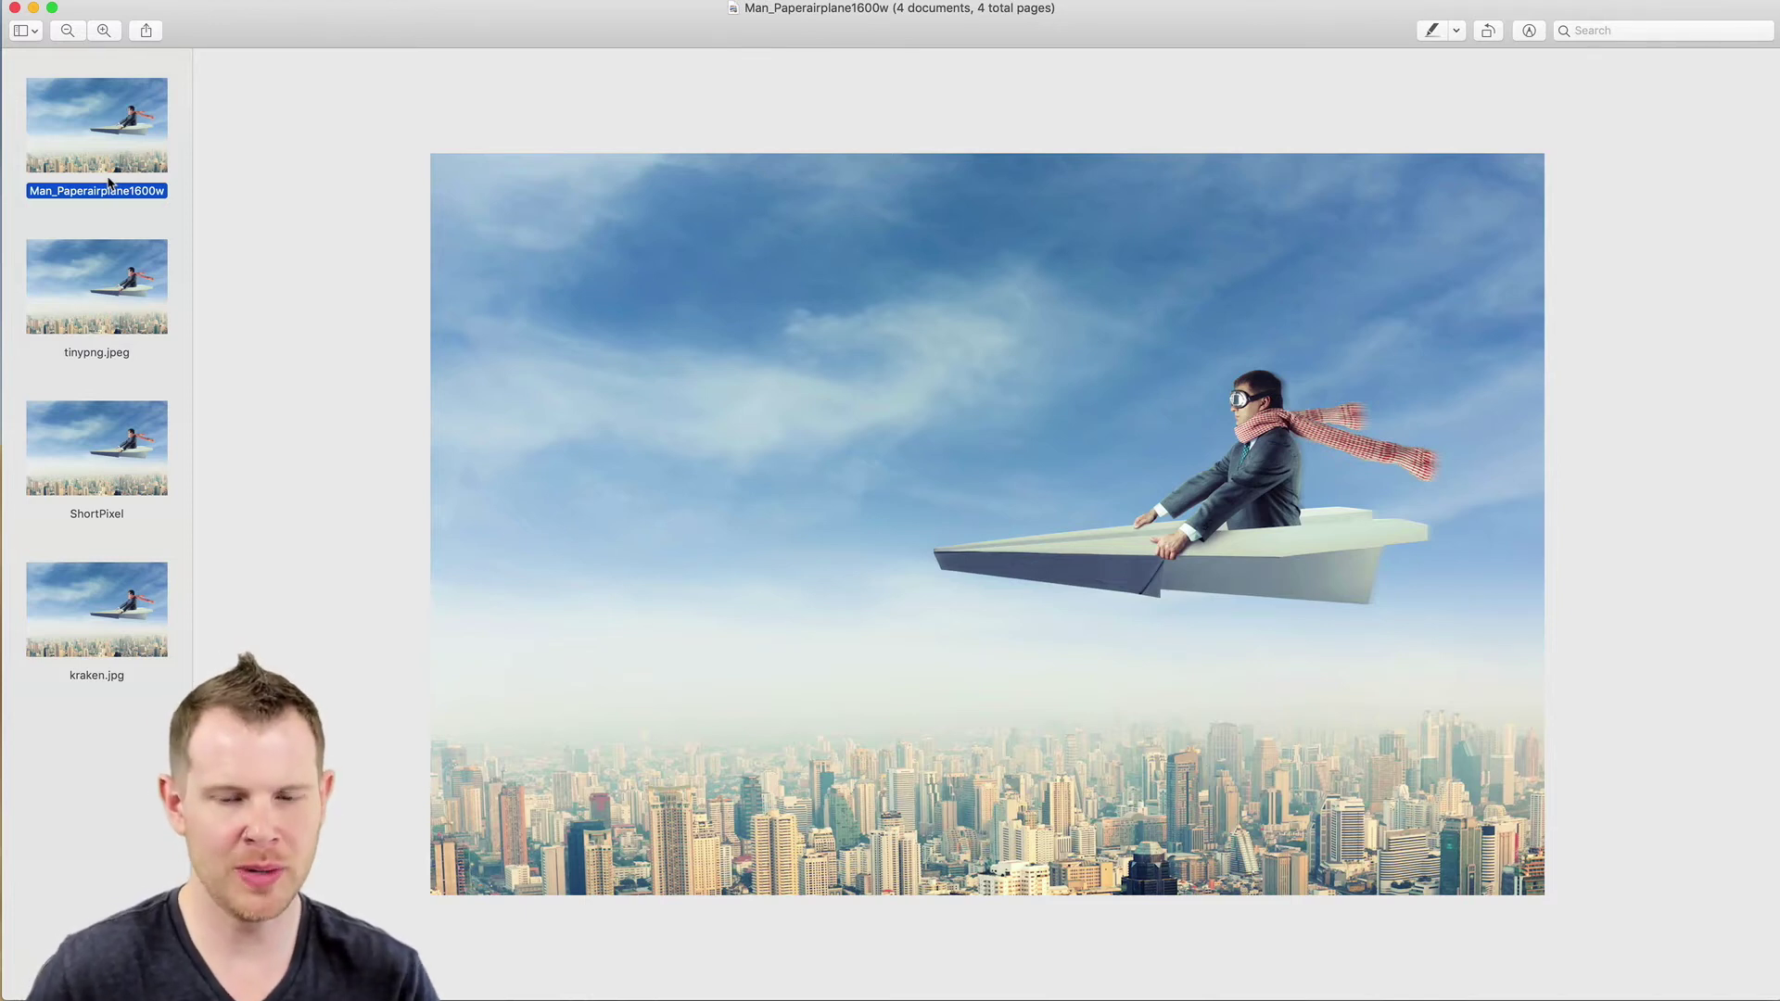
View tinypng.jpeg, ShortPixel and kraken.jpg at full size, ending on ShortPixel
click(124, 267)
click(110, 468)
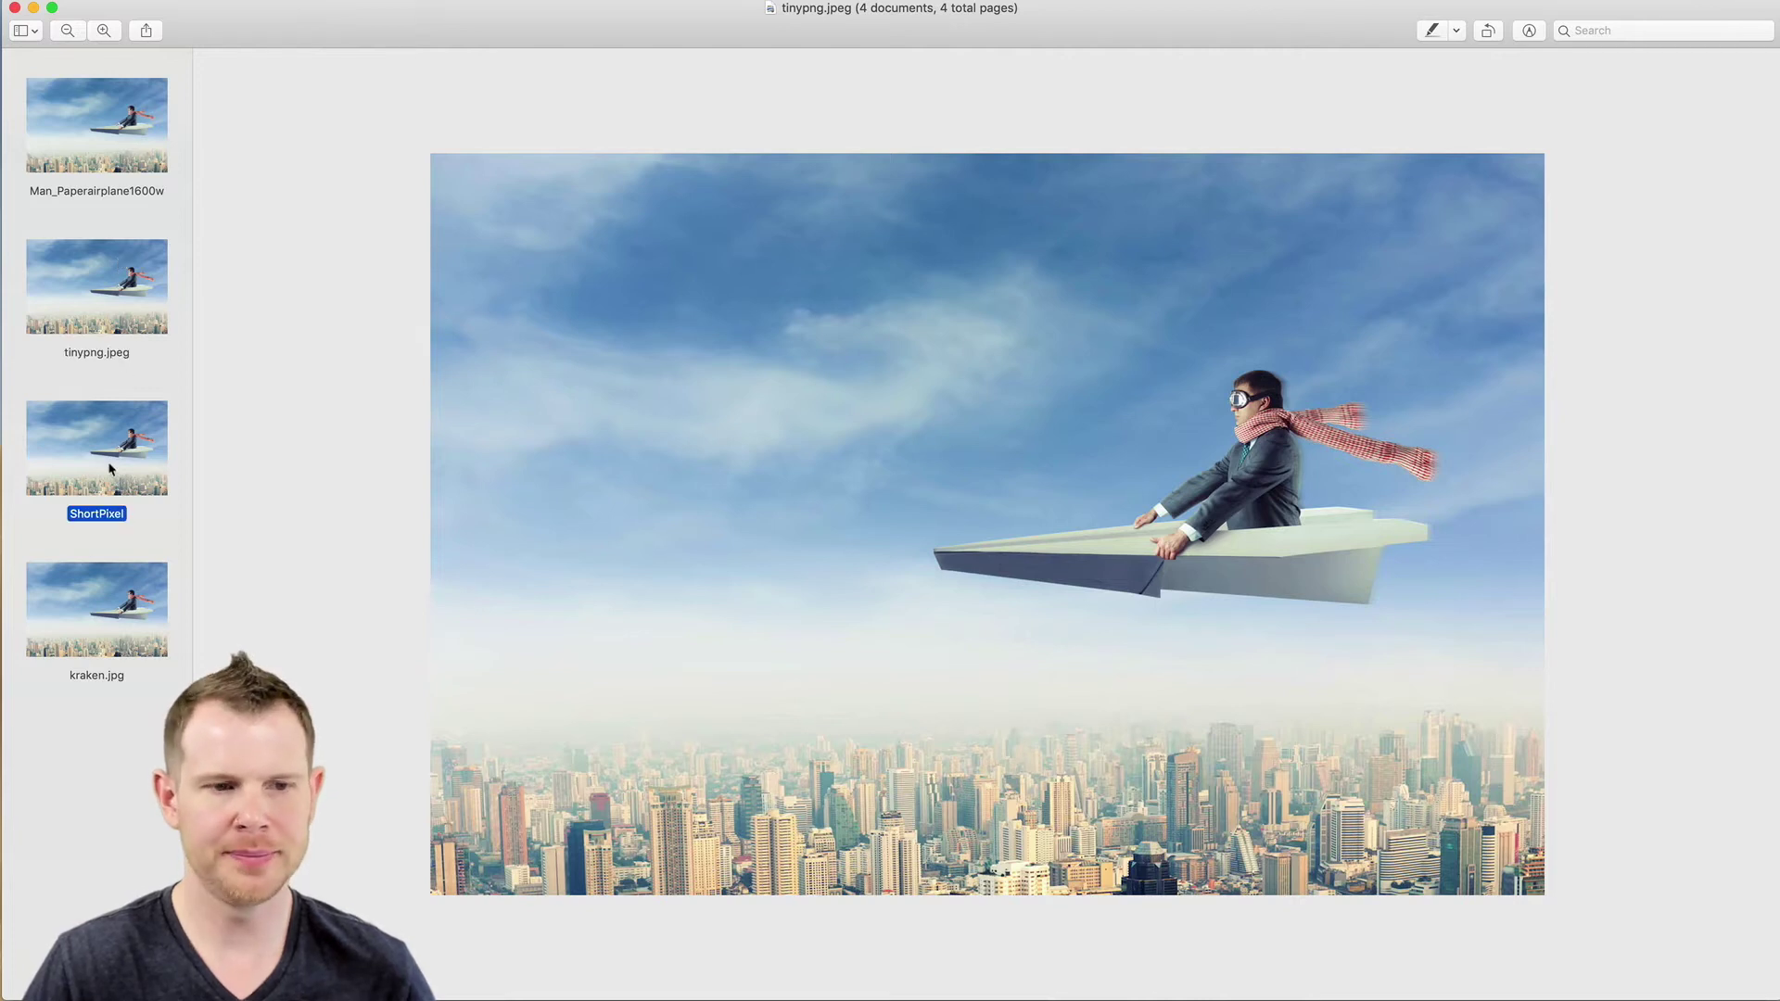
click(116, 609)
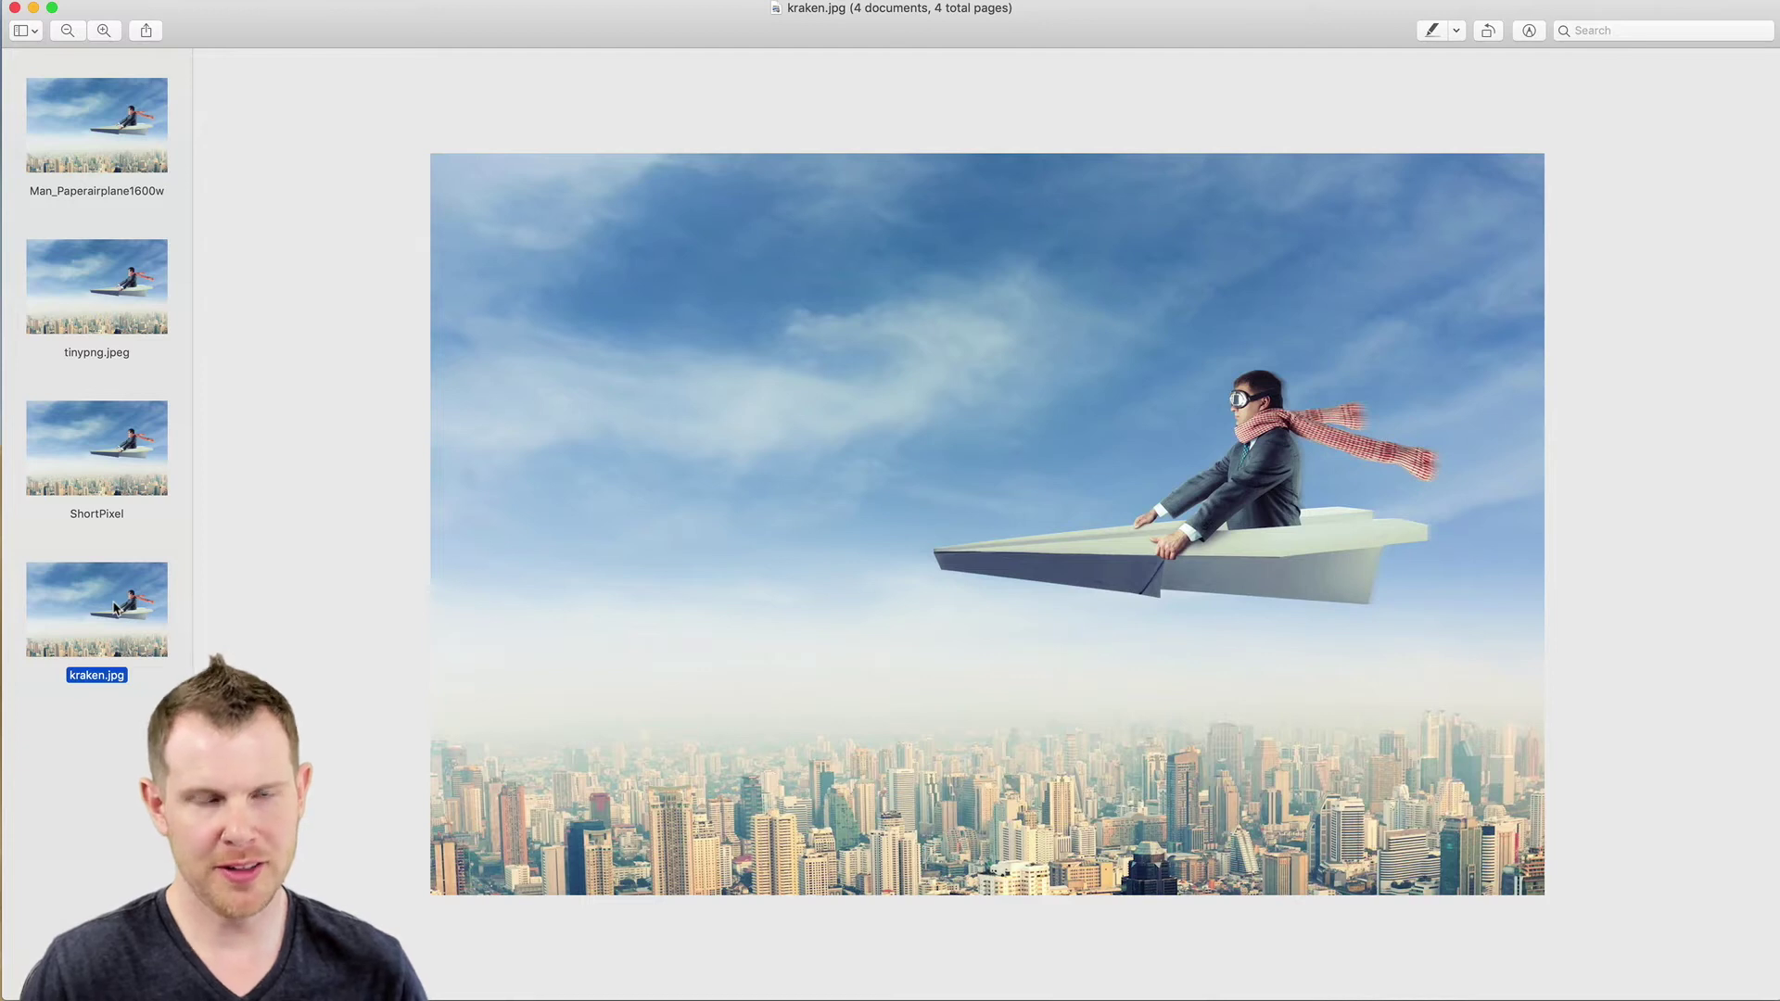
click(104, 472)
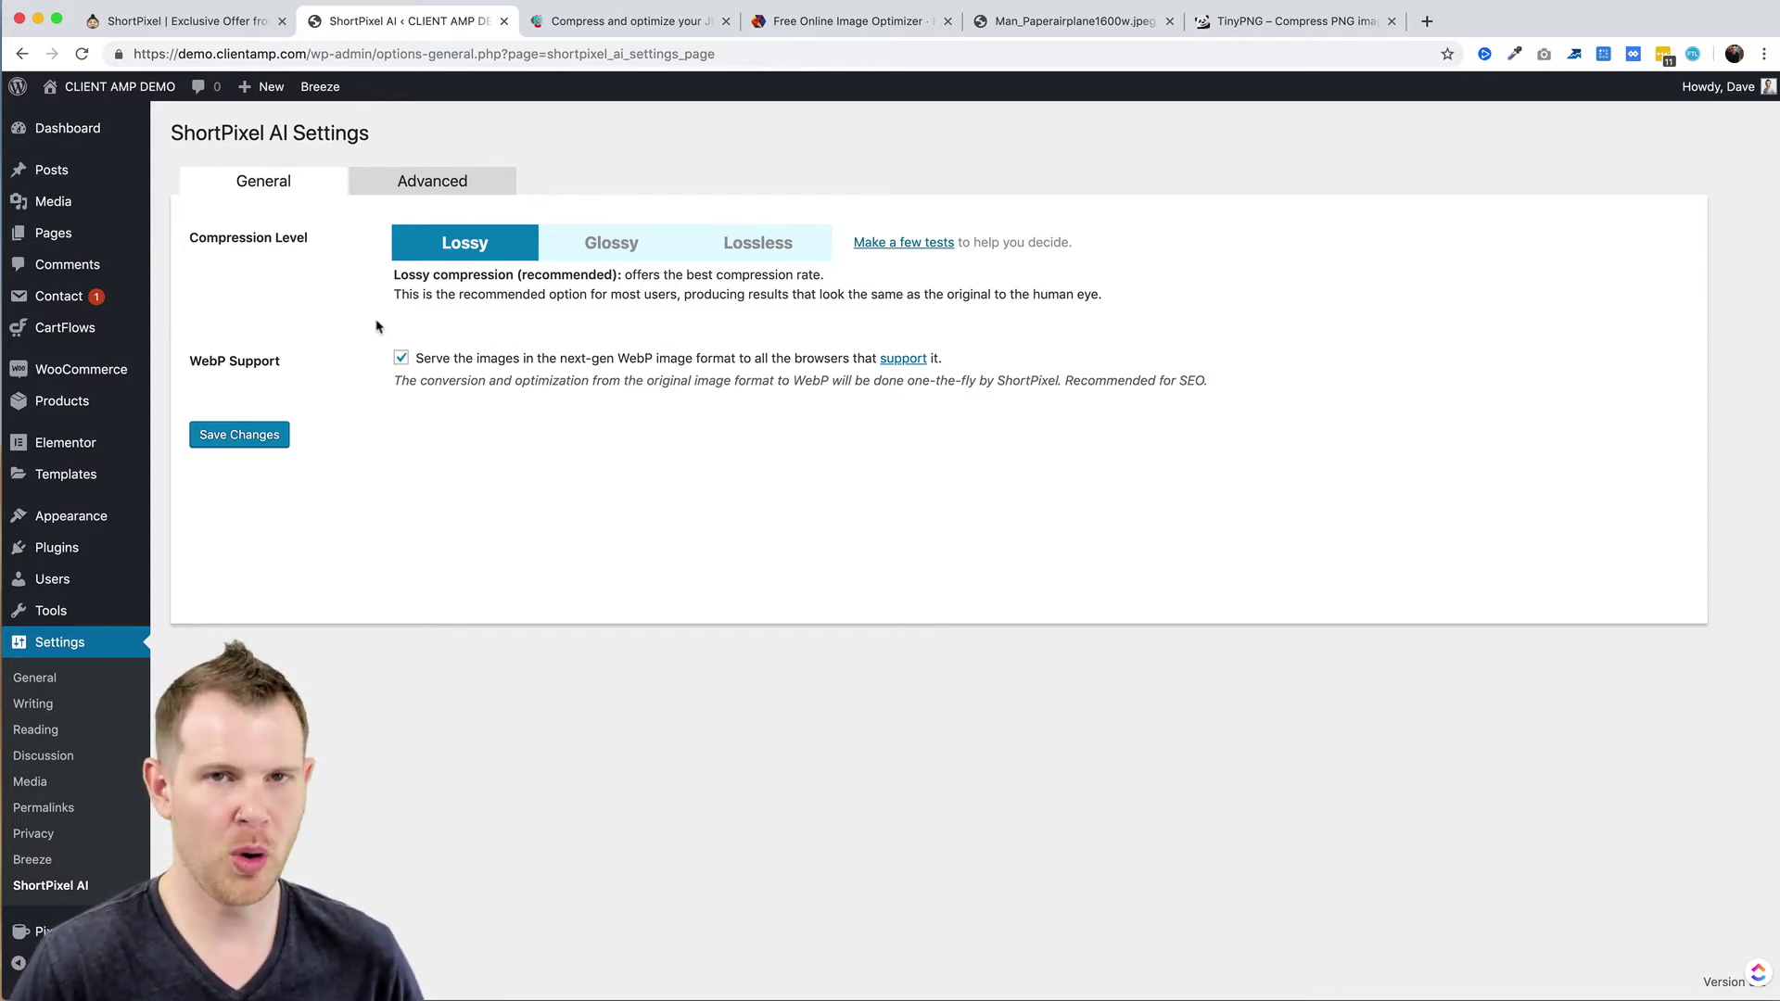
Try Glossy and Lossless, settle on Lossy compression, and save the ShortPixel AI settings
click(619, 249)
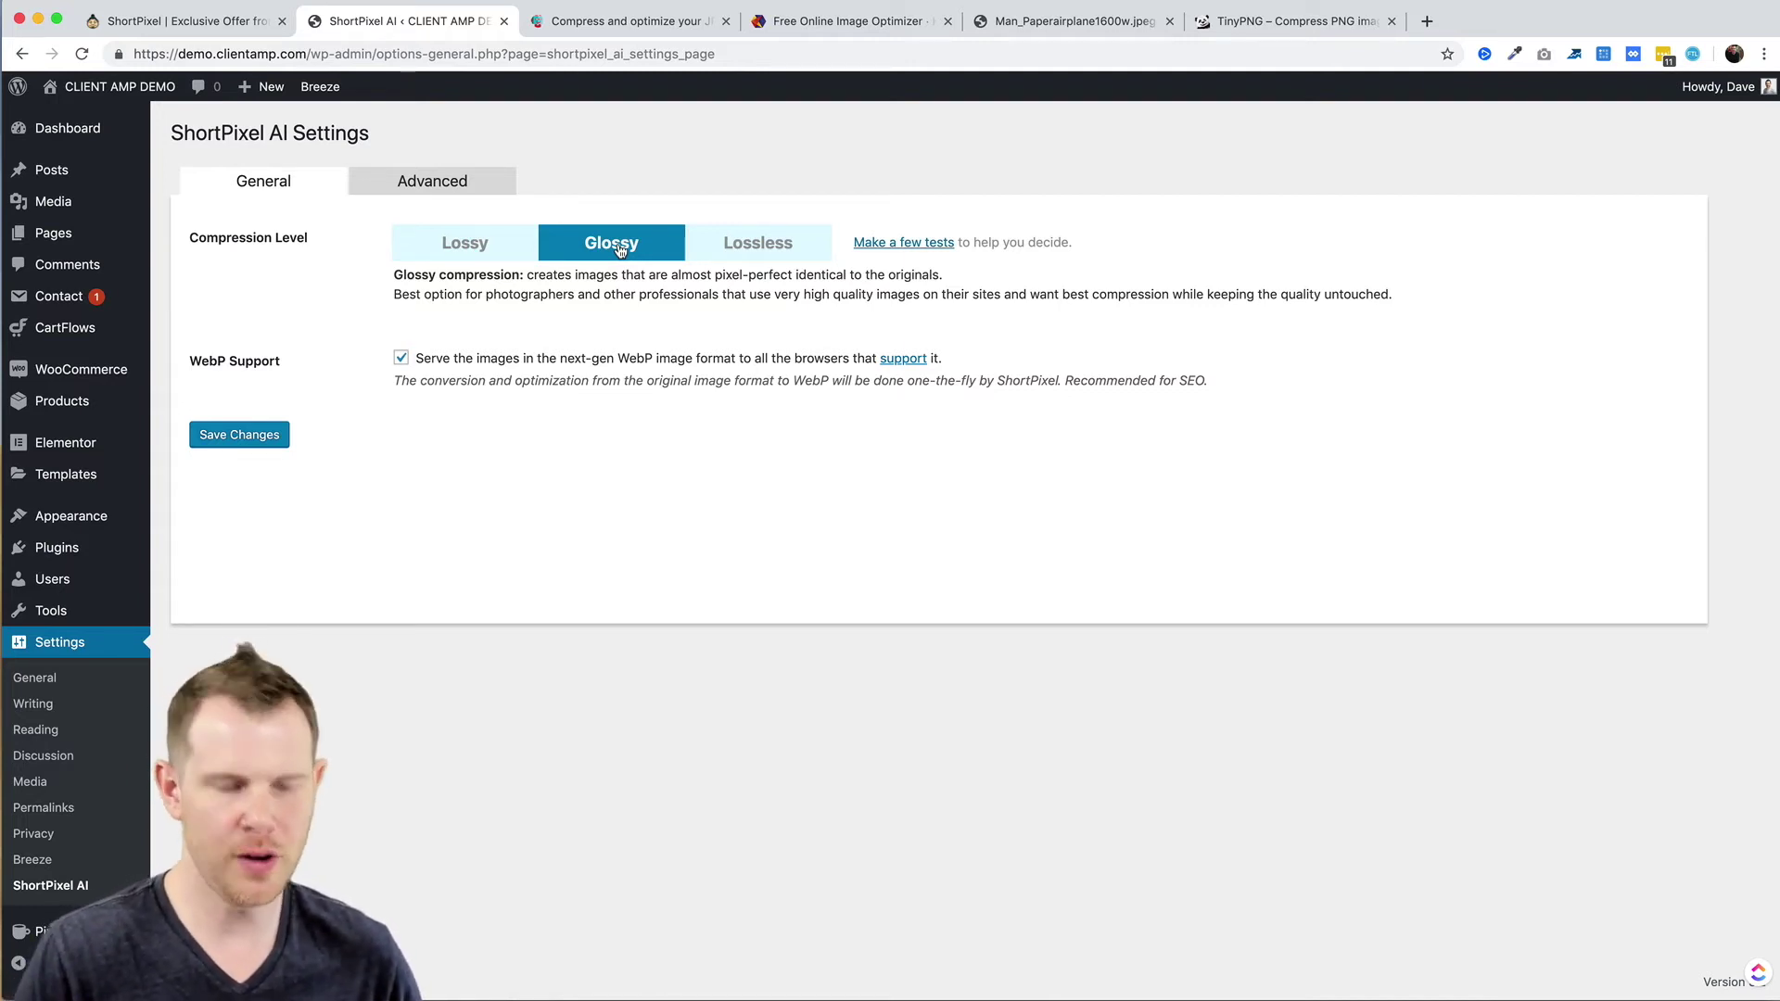
click(742, 247)
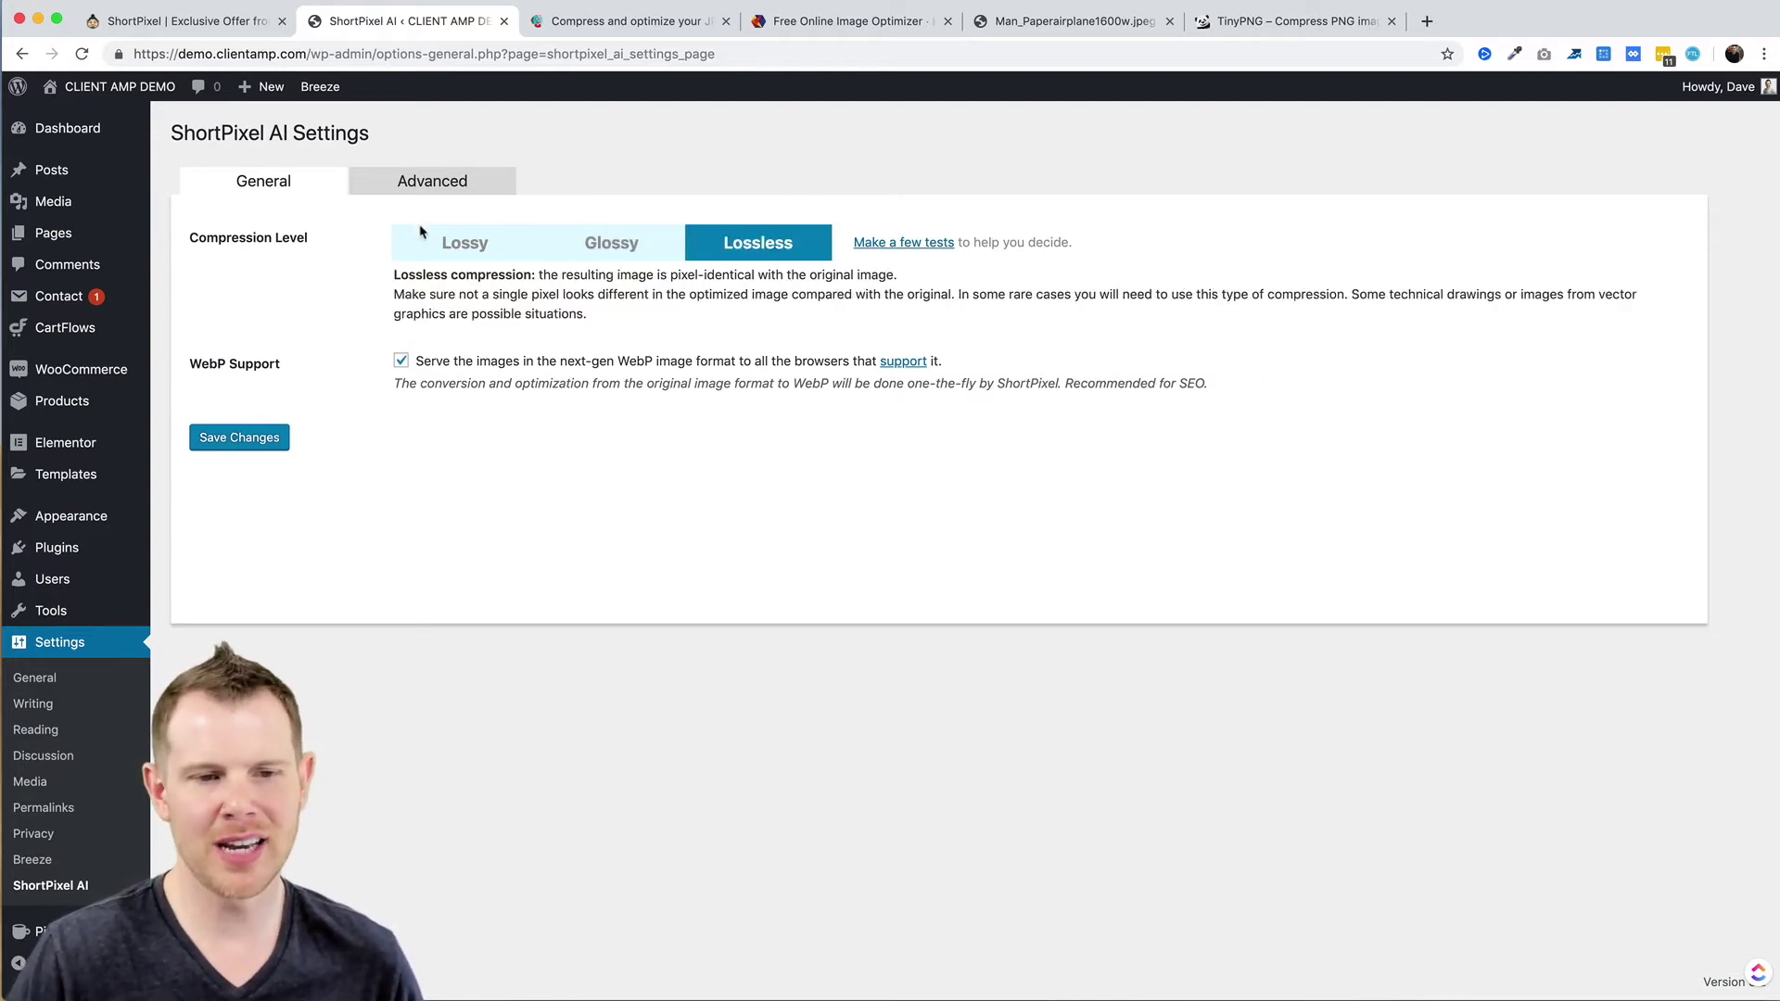
click(478, 251)
click(605, 248)
click(756, 253)
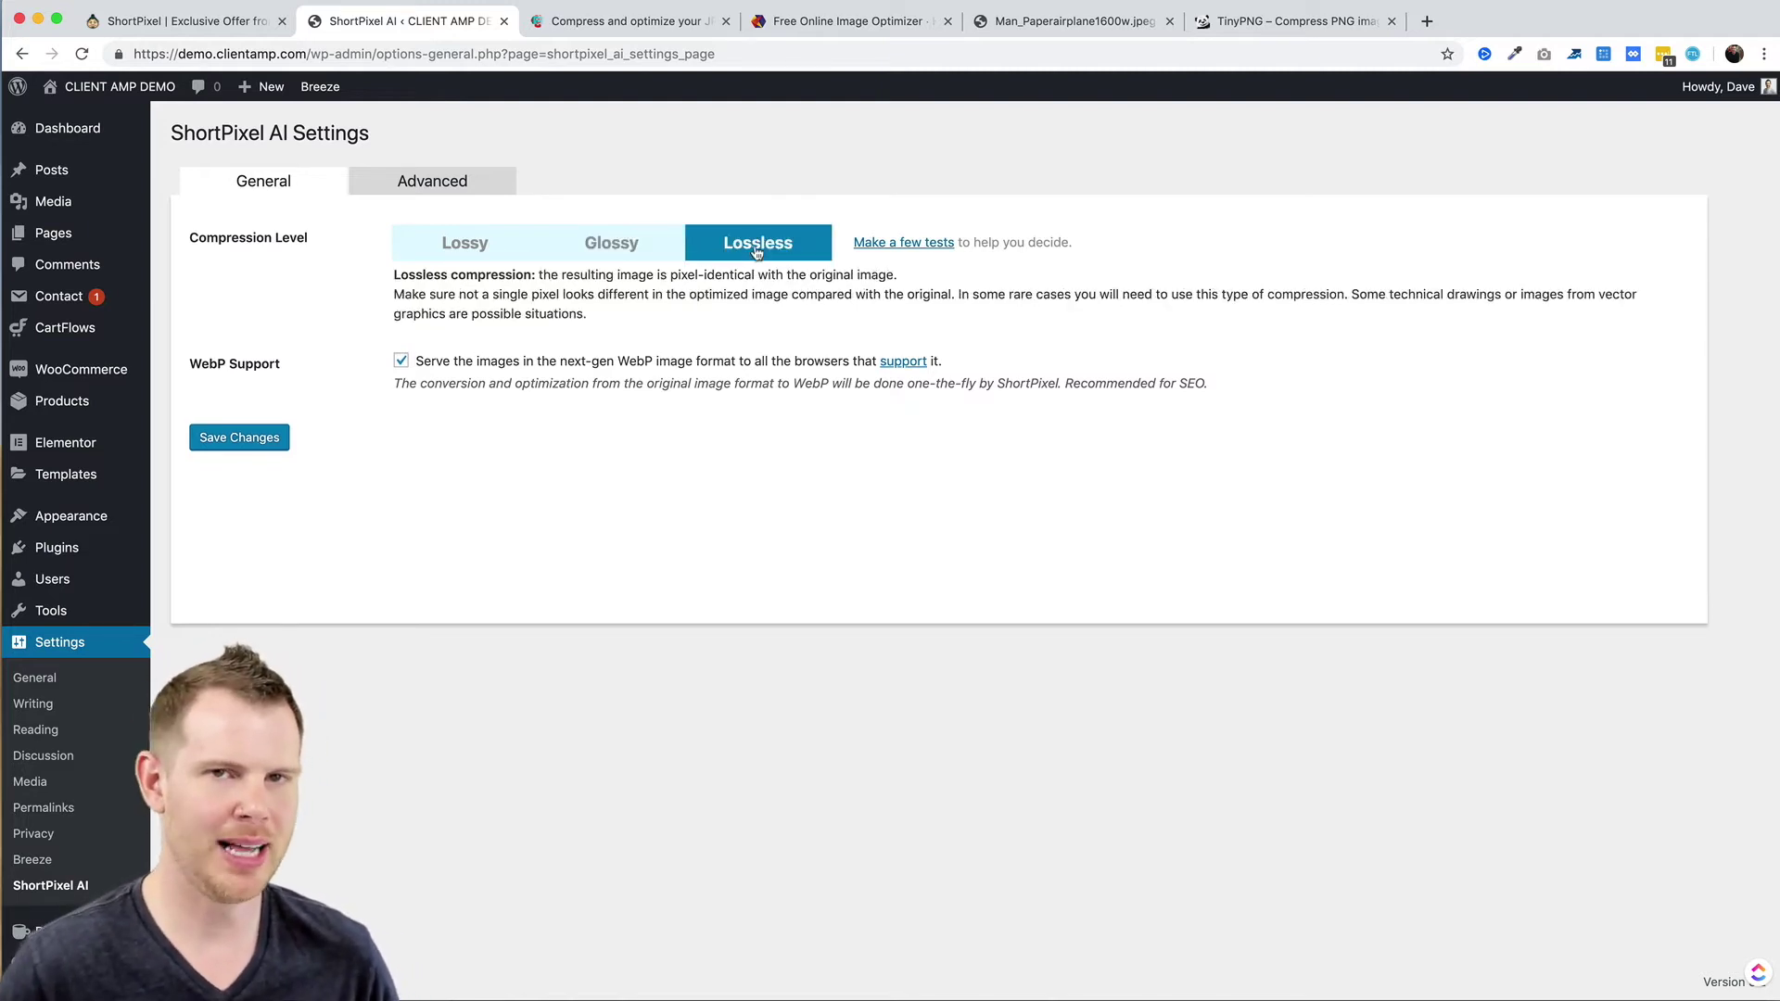
click(508, 246)
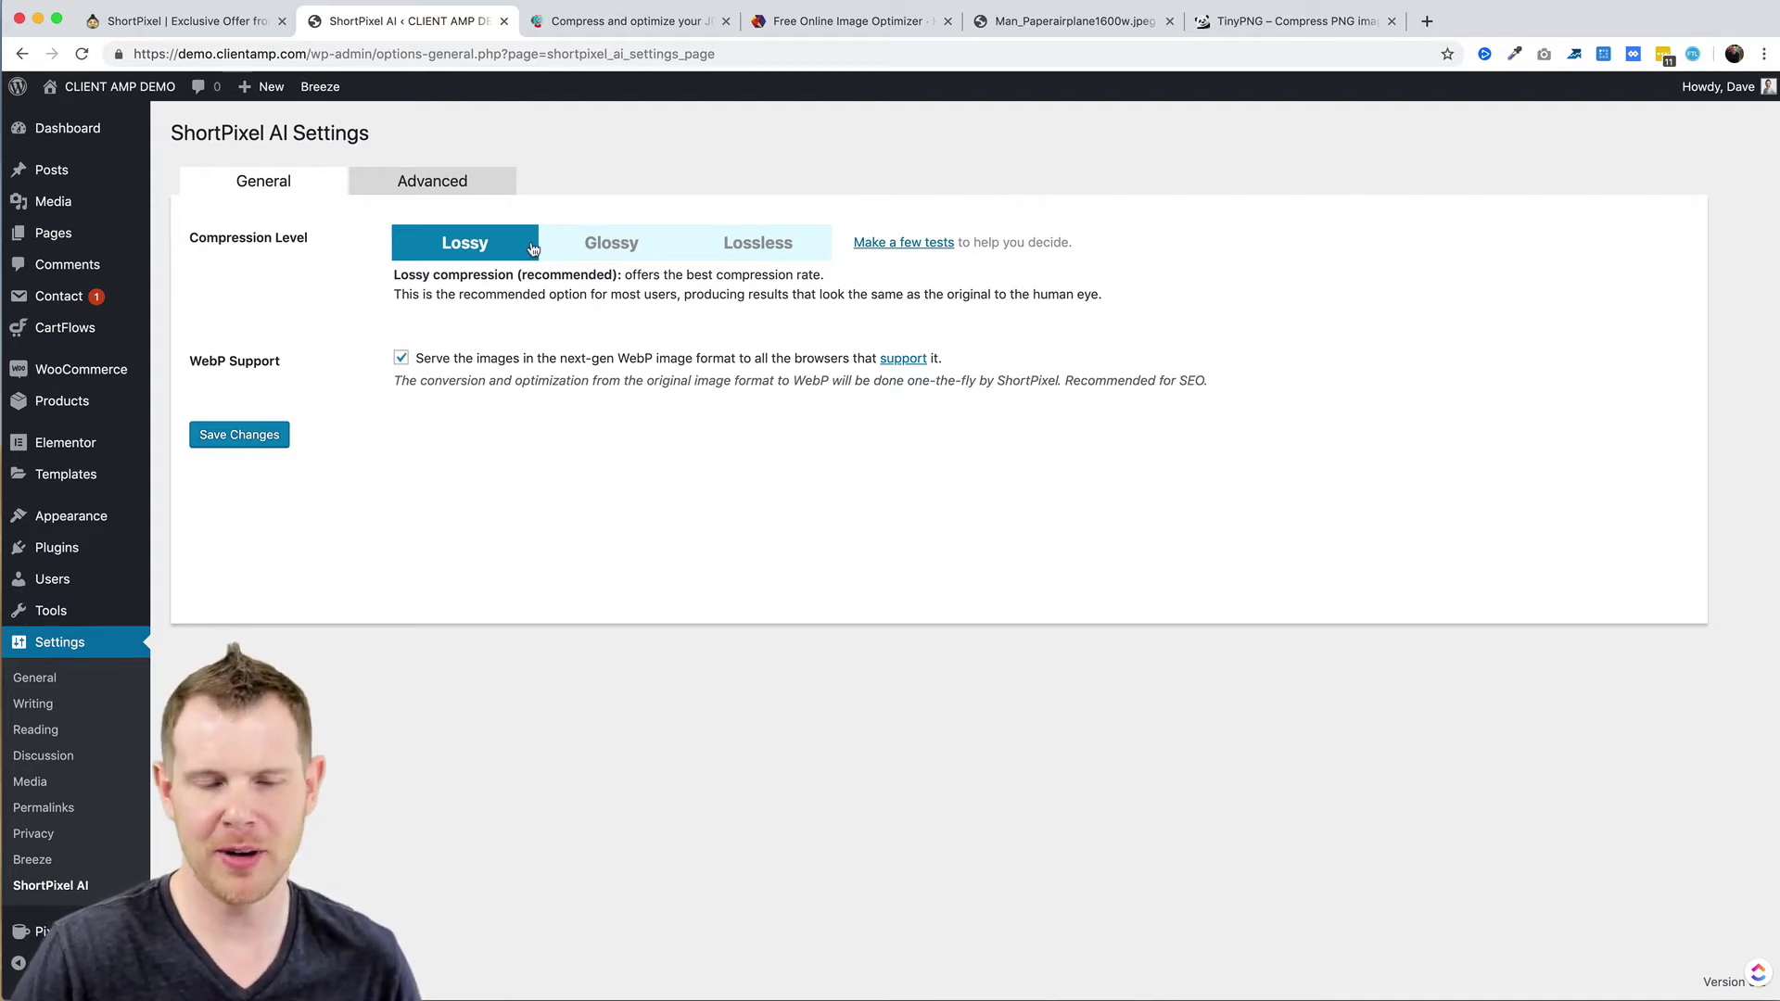
click(762, 257)
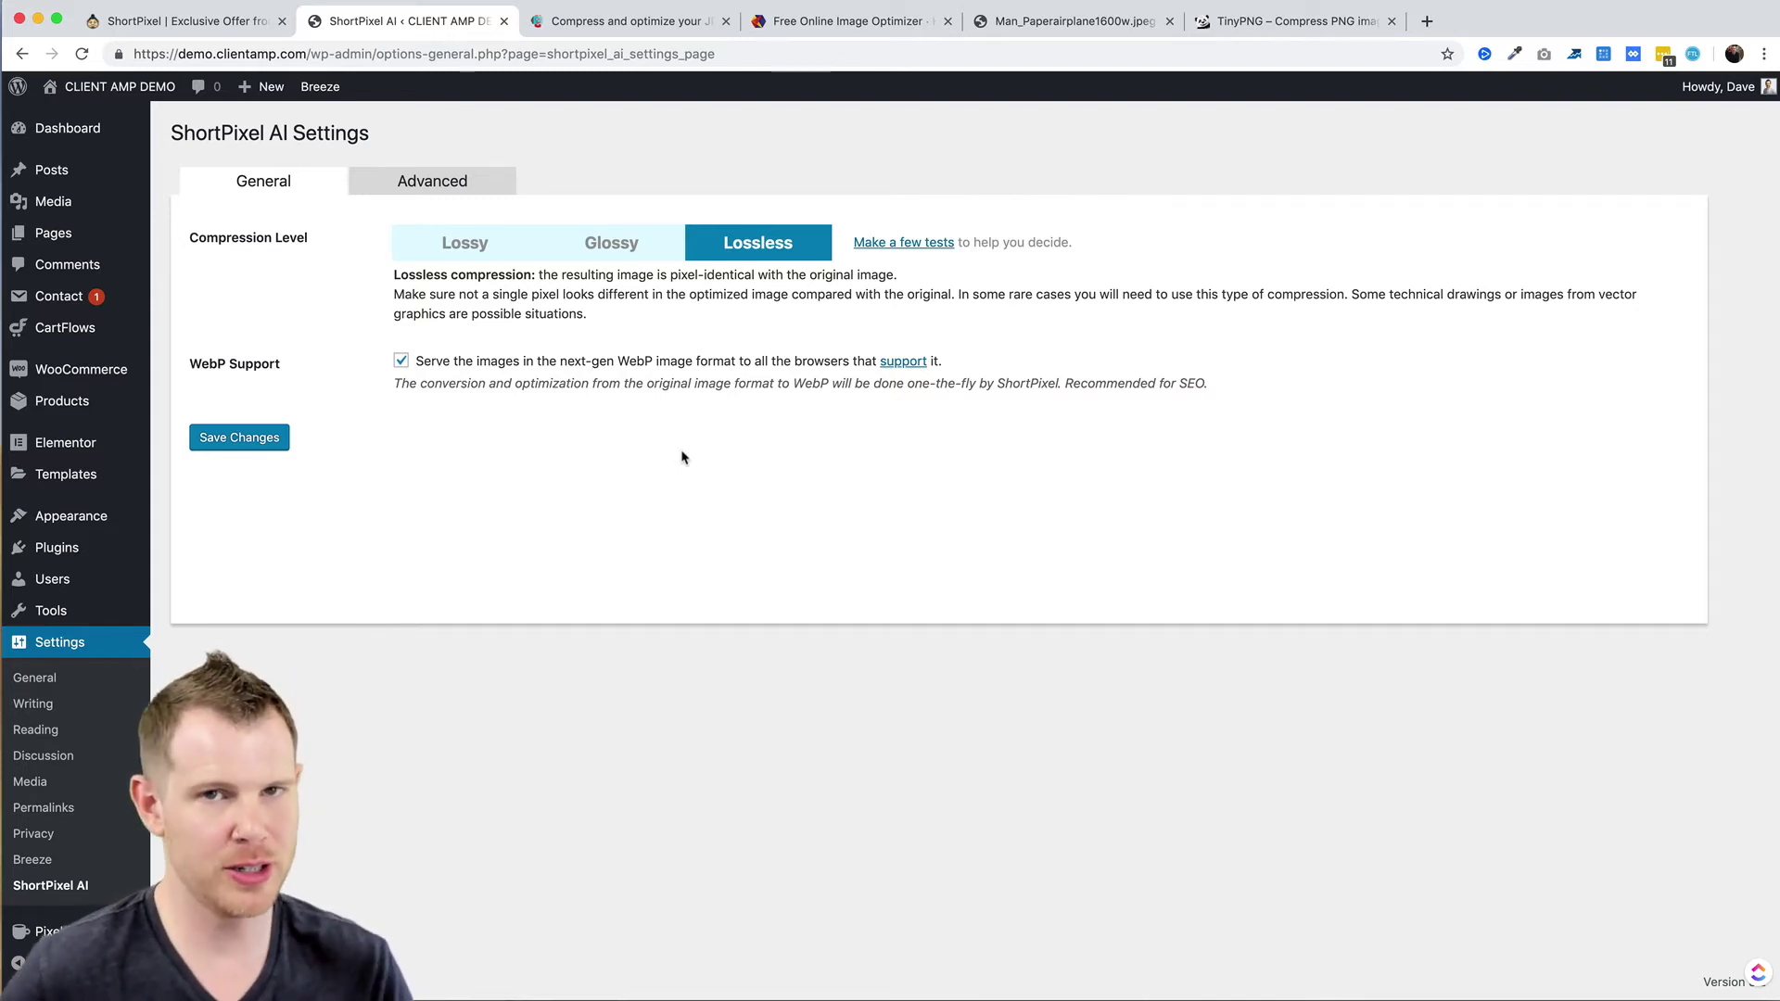
key(Left)
key(Left)
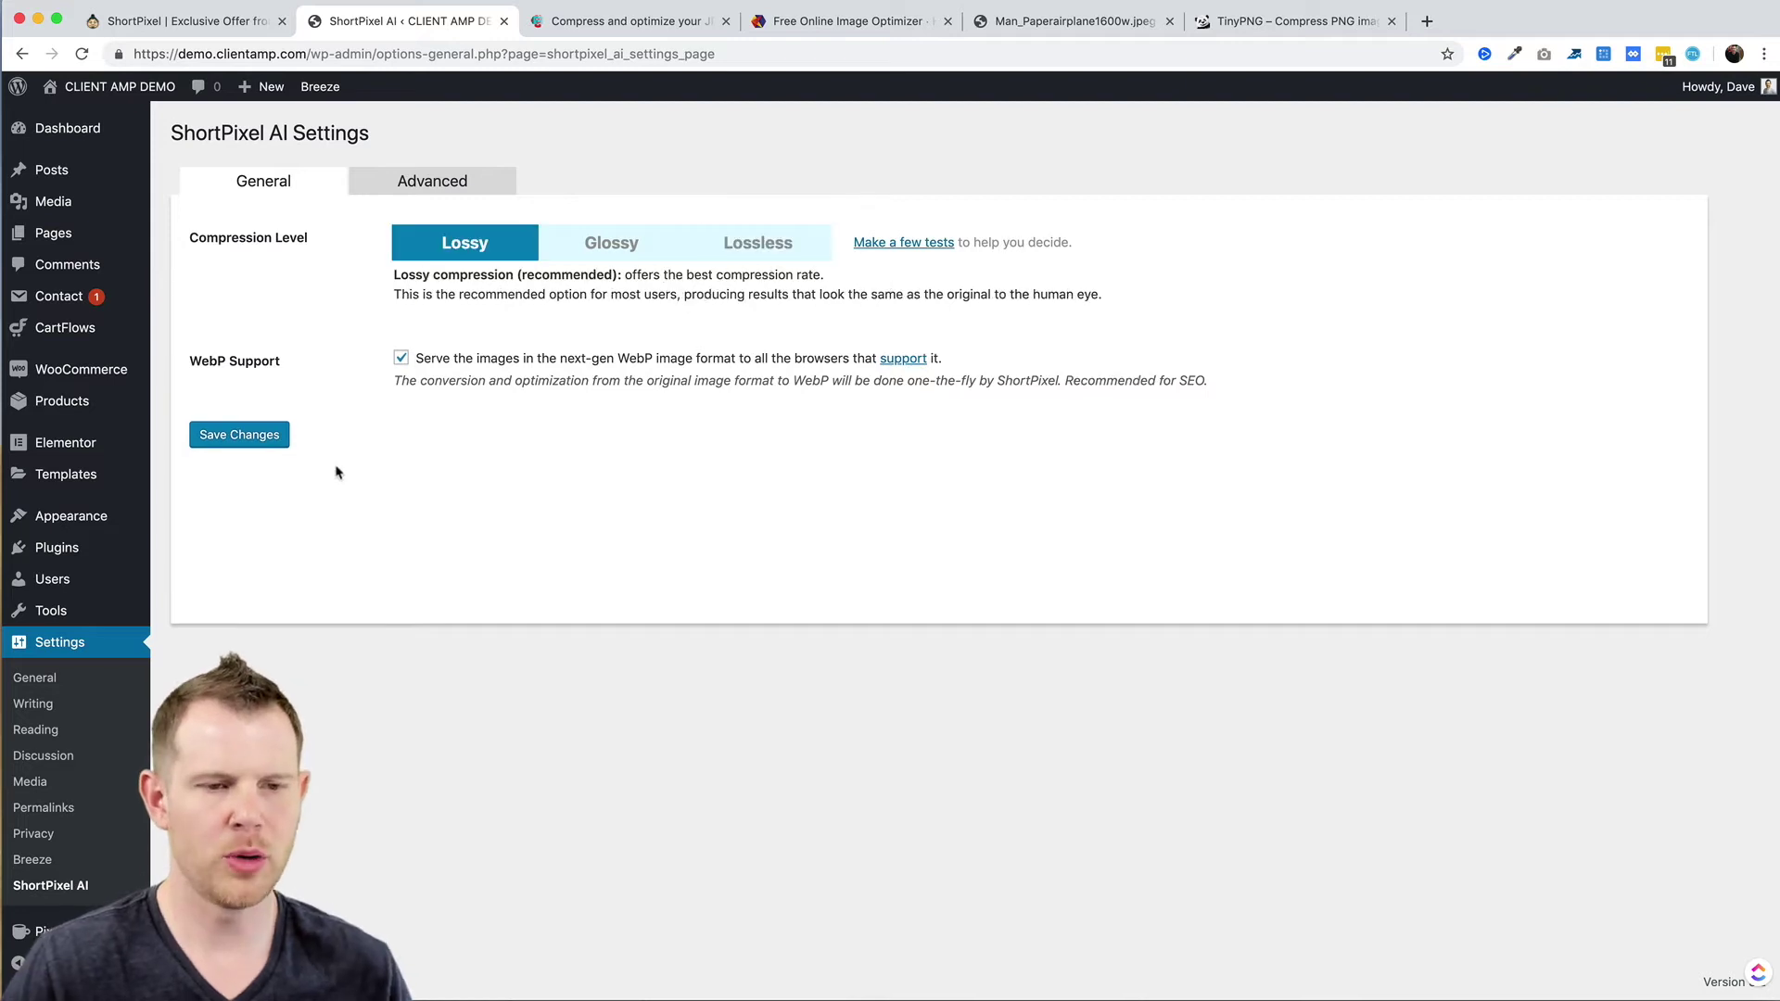
click(273, 443)
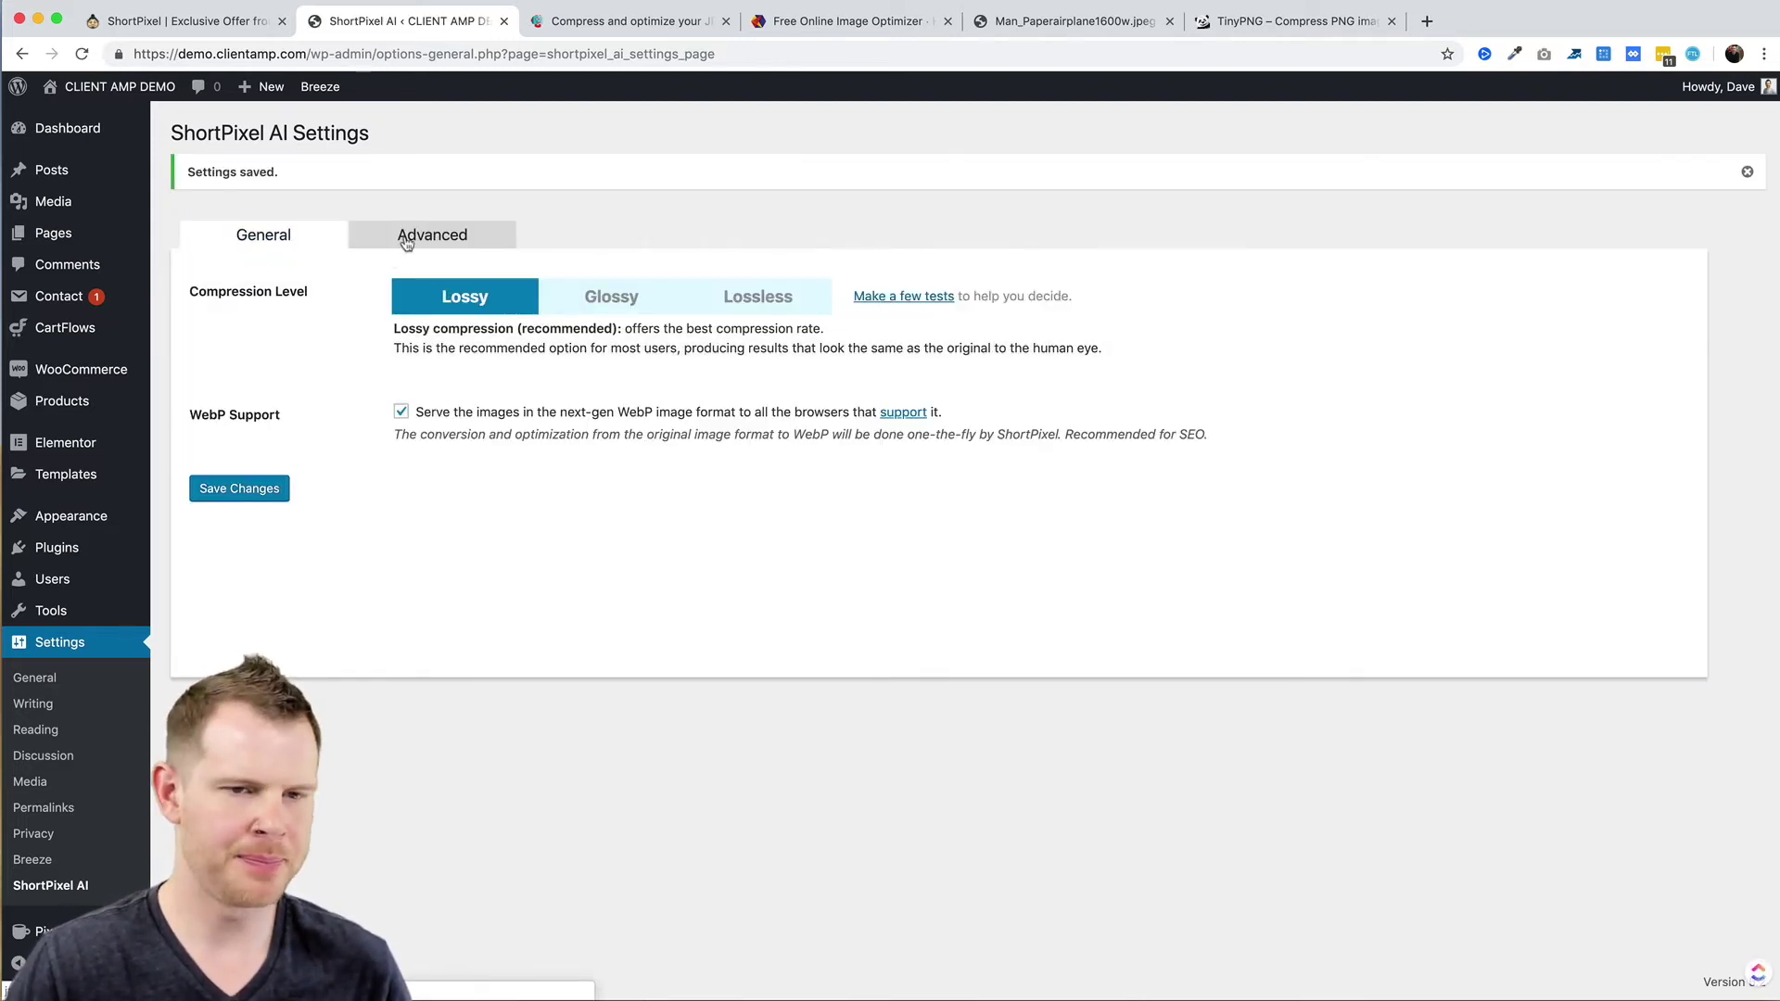
Review ShortPixel AI's Advanced settings and select the full API URL value
click(406, 243)
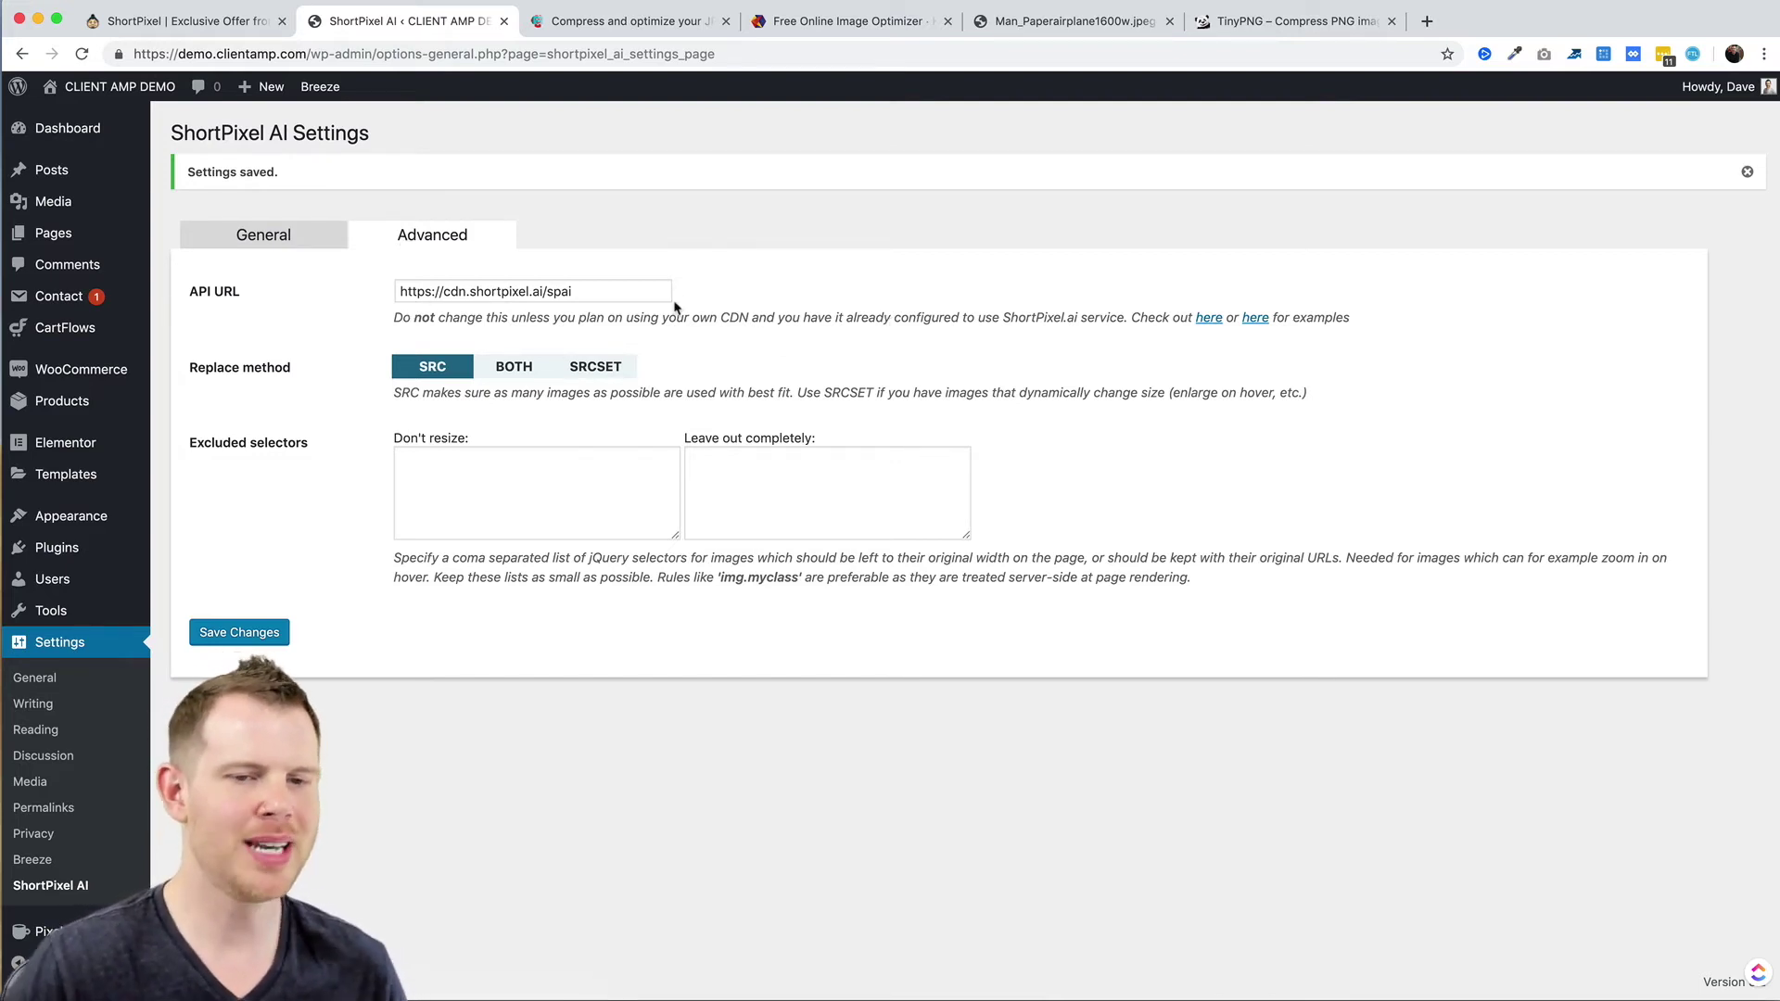
triple_click(623, 287)
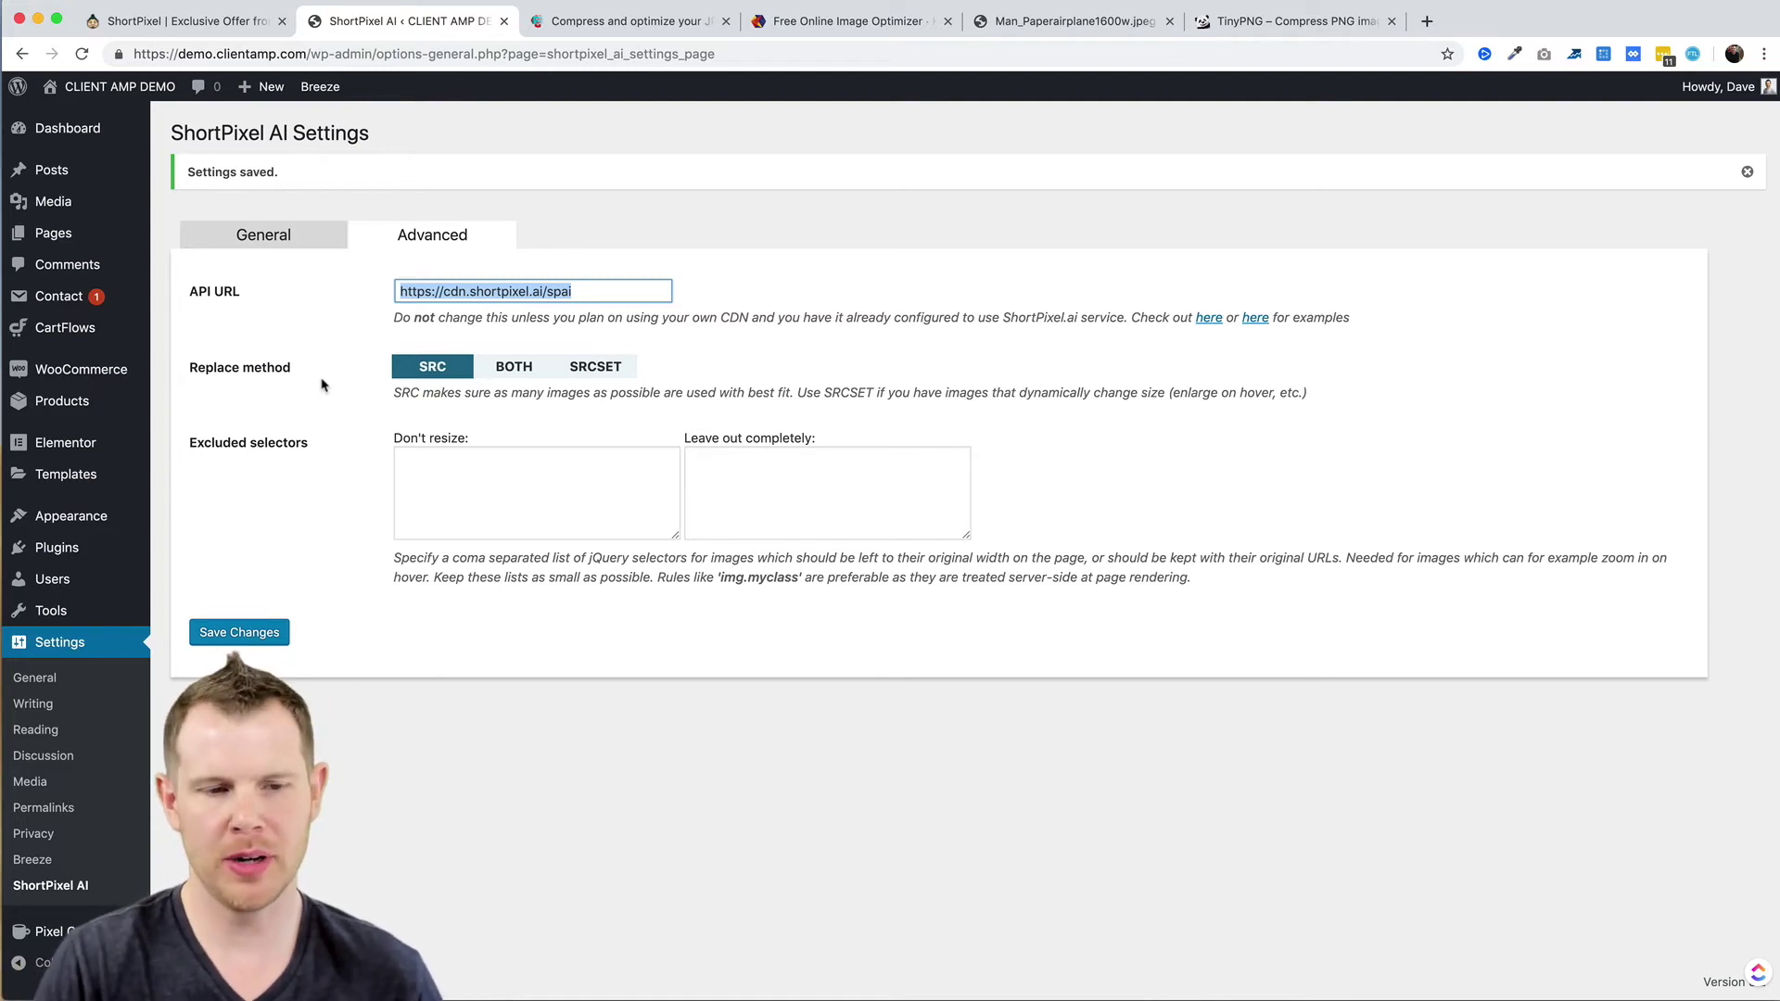
drag(292, 368, 233, 367)
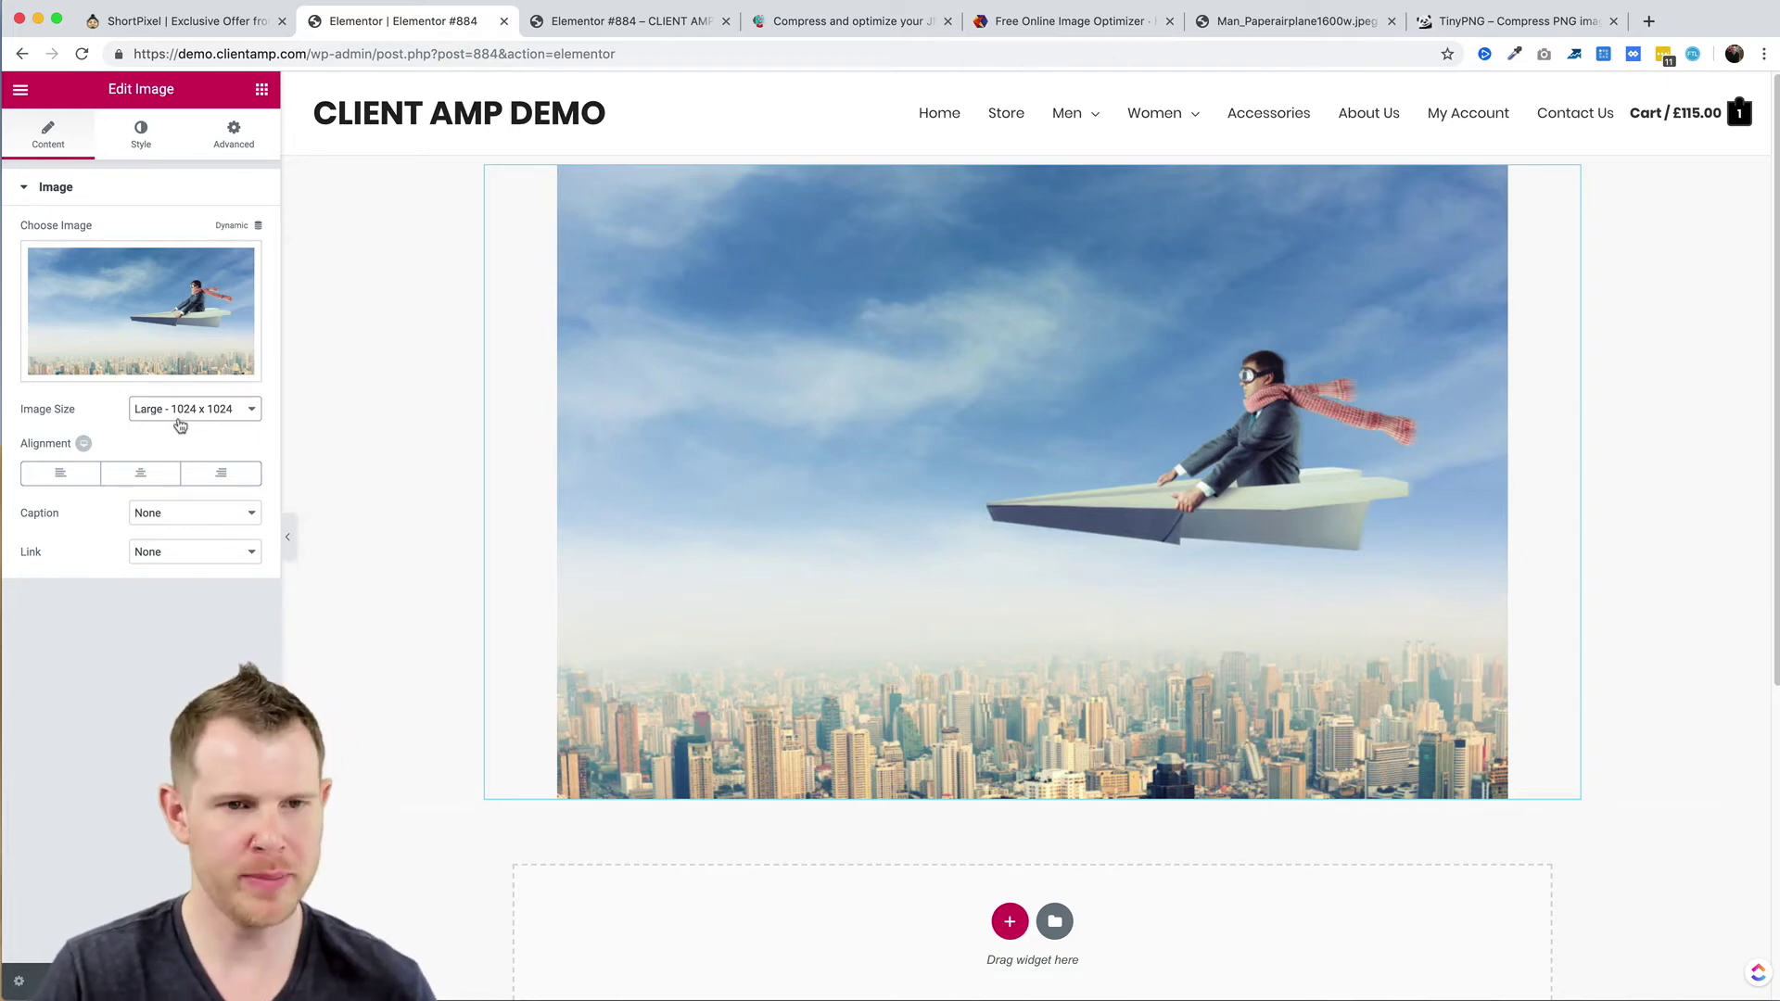
Switch to the Elementor #884 preview showing the ShortPixel CDN console log
click(605, 28)
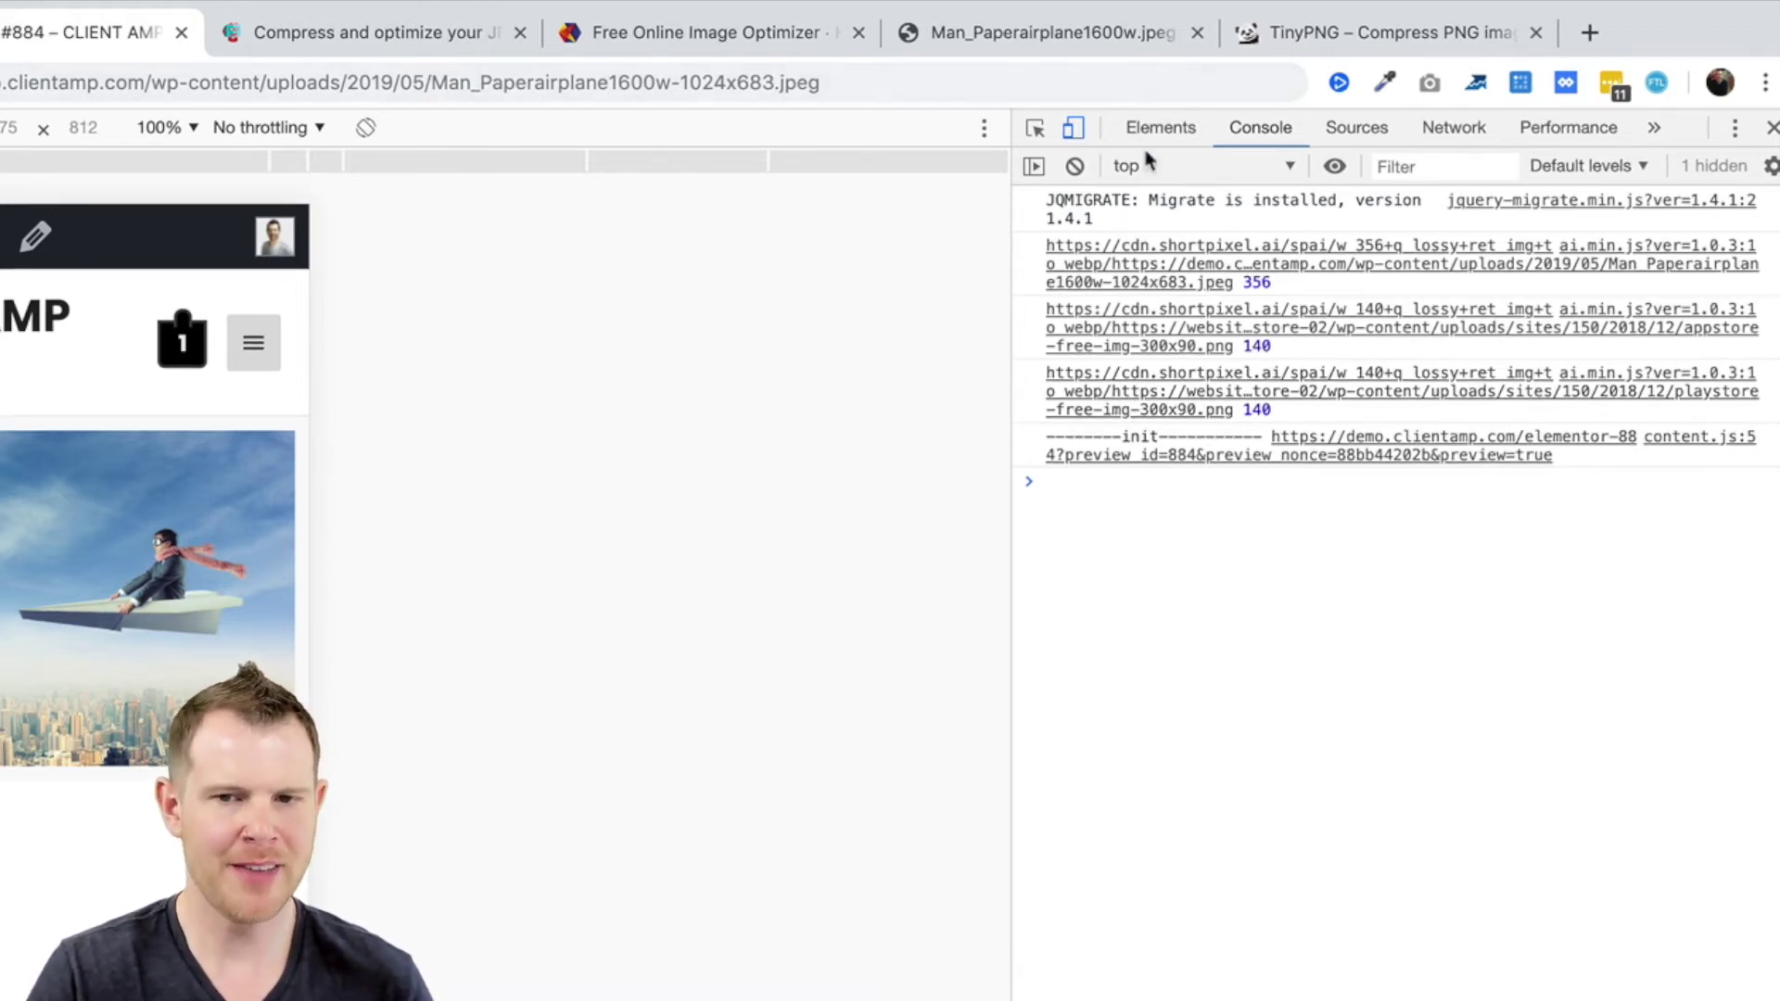
Turn off DevTools mobile emulation to return to the desktop layout
click(1072, 127)
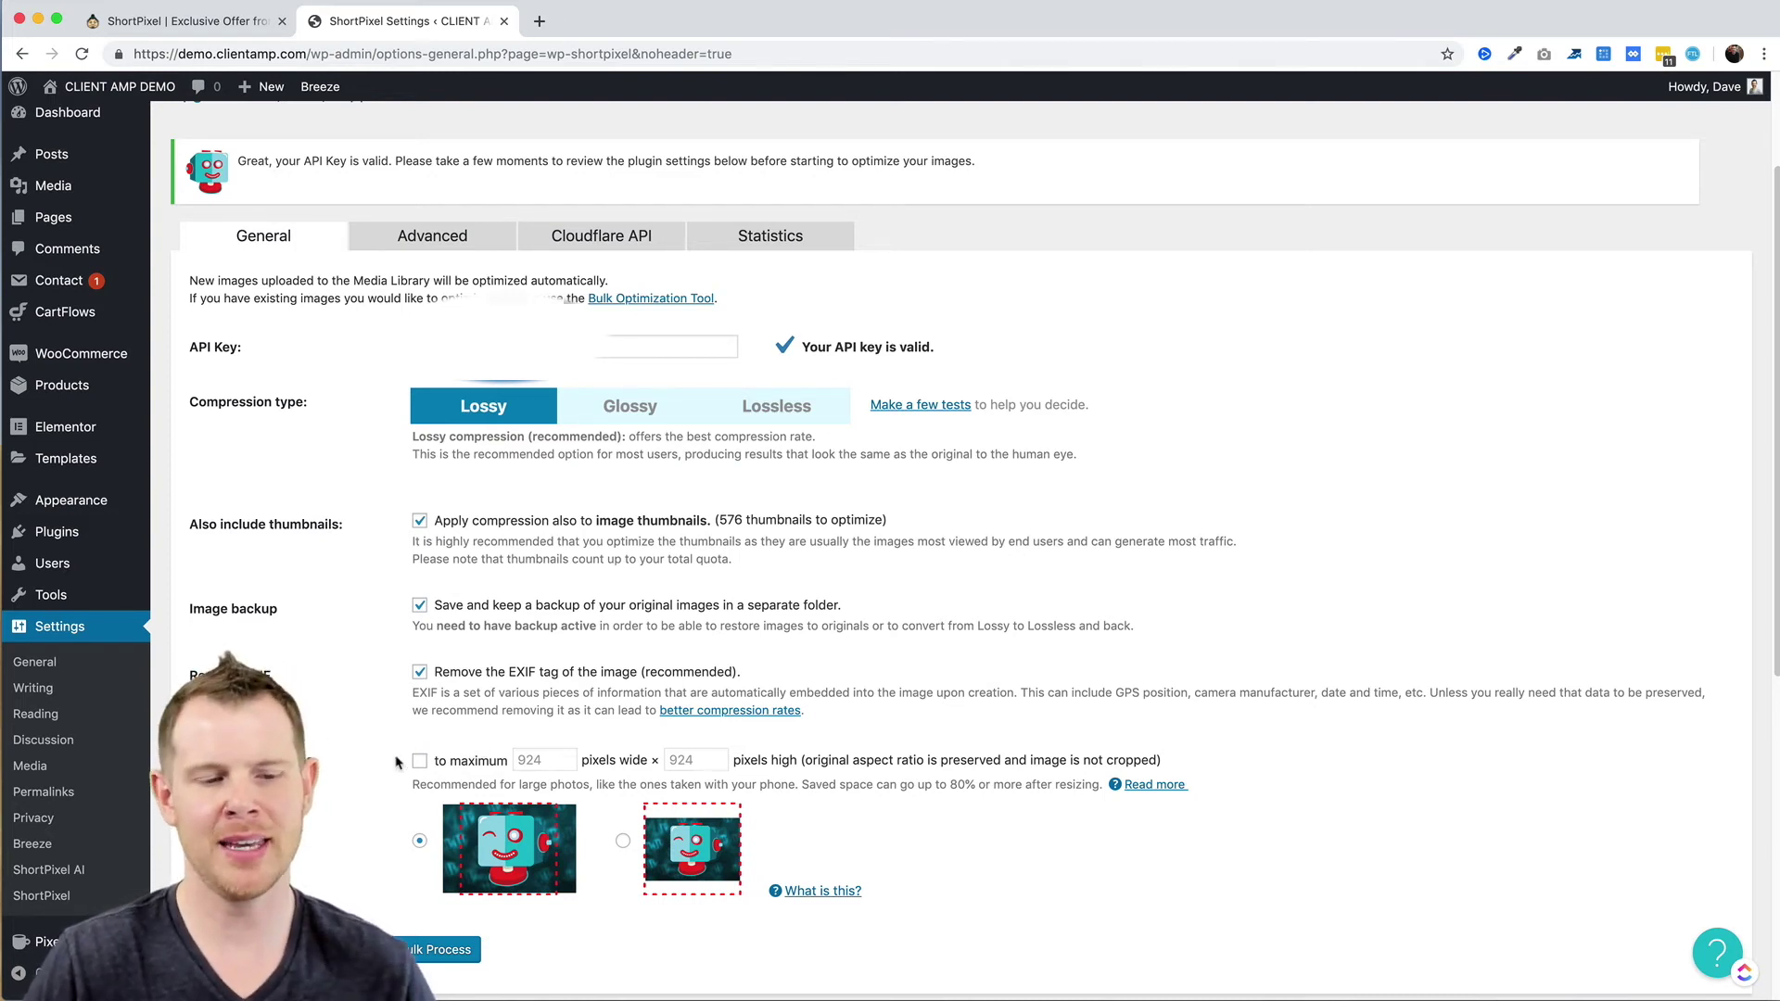
Review the Advanced, Cloudflare API and Statistics tabs, then save and go to Bulk Process
click(432, 235)
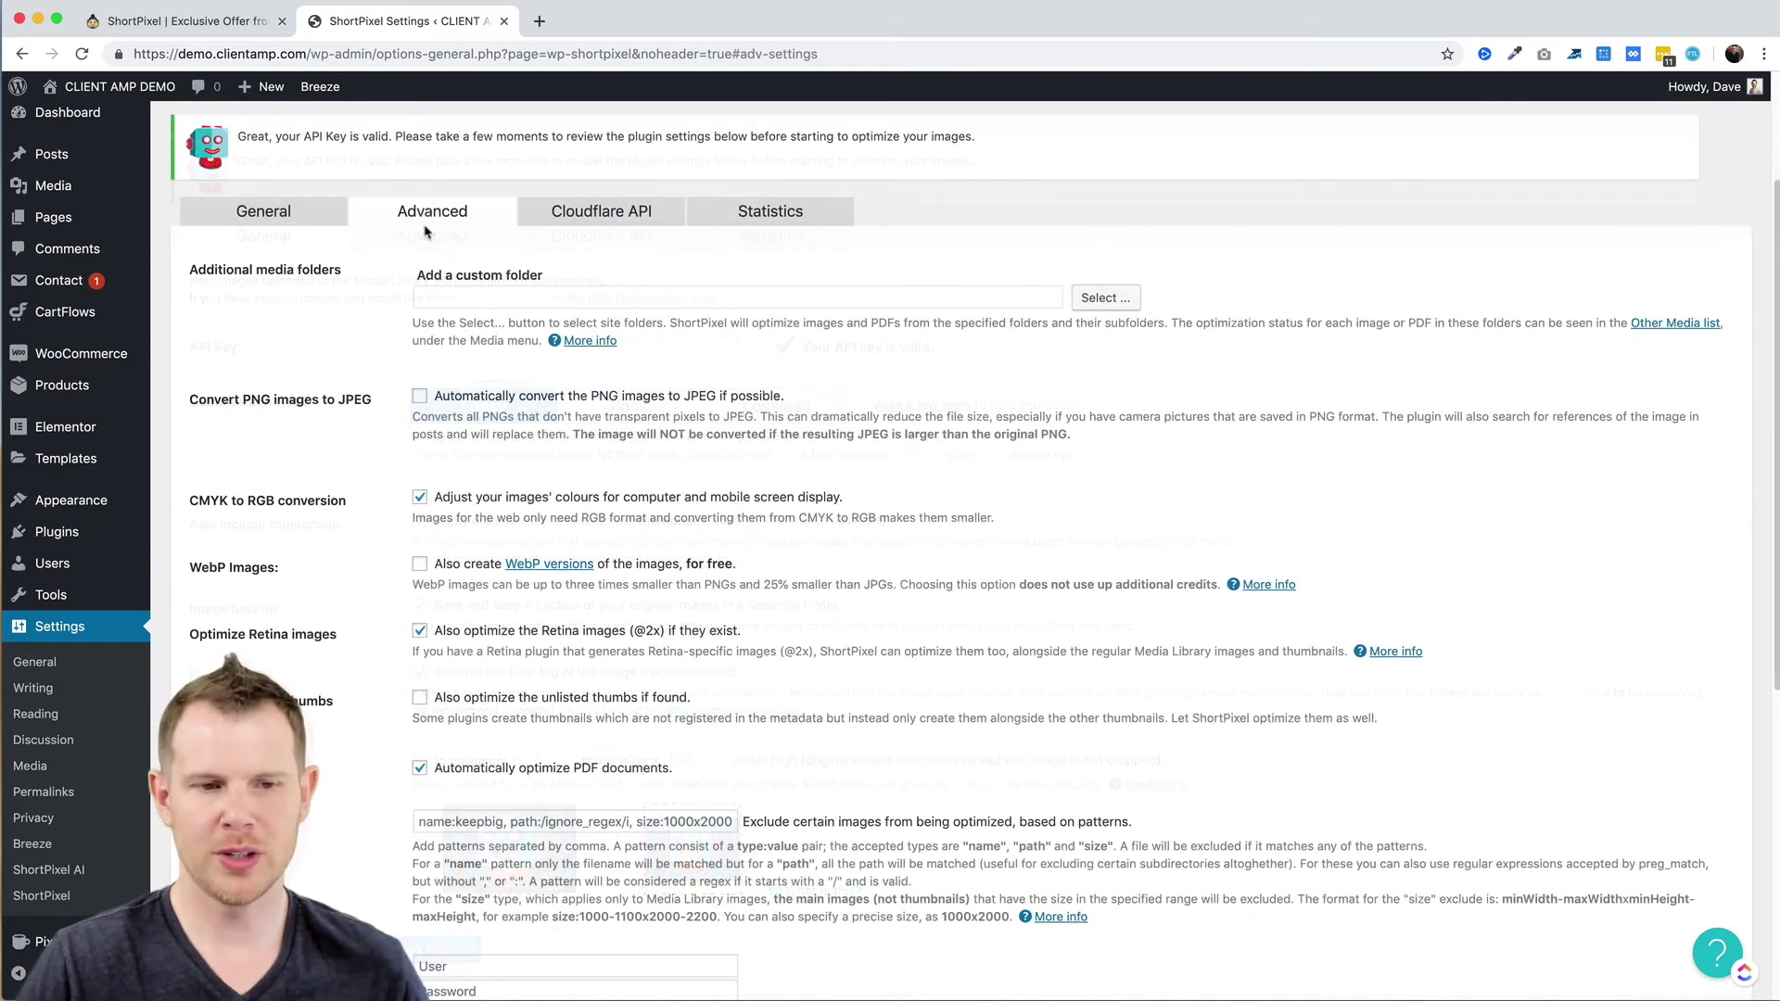
scroll(395, 487, down, 6)
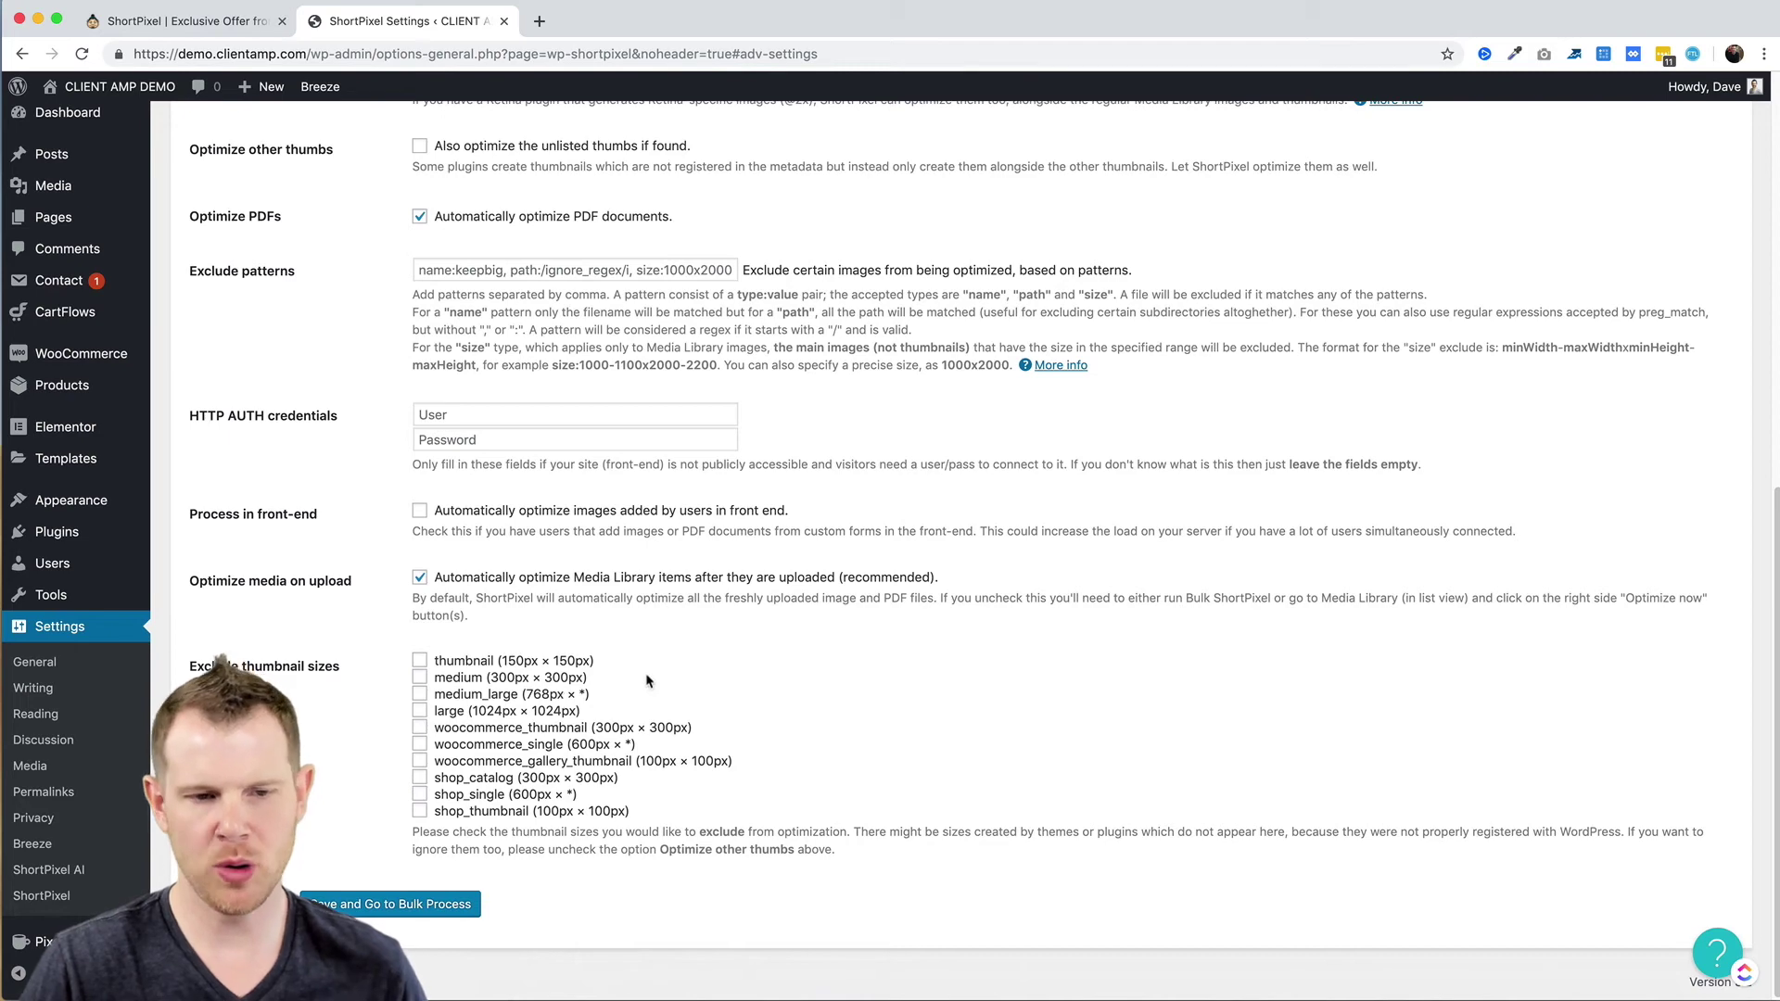
scroll(647, 682, up, 6)
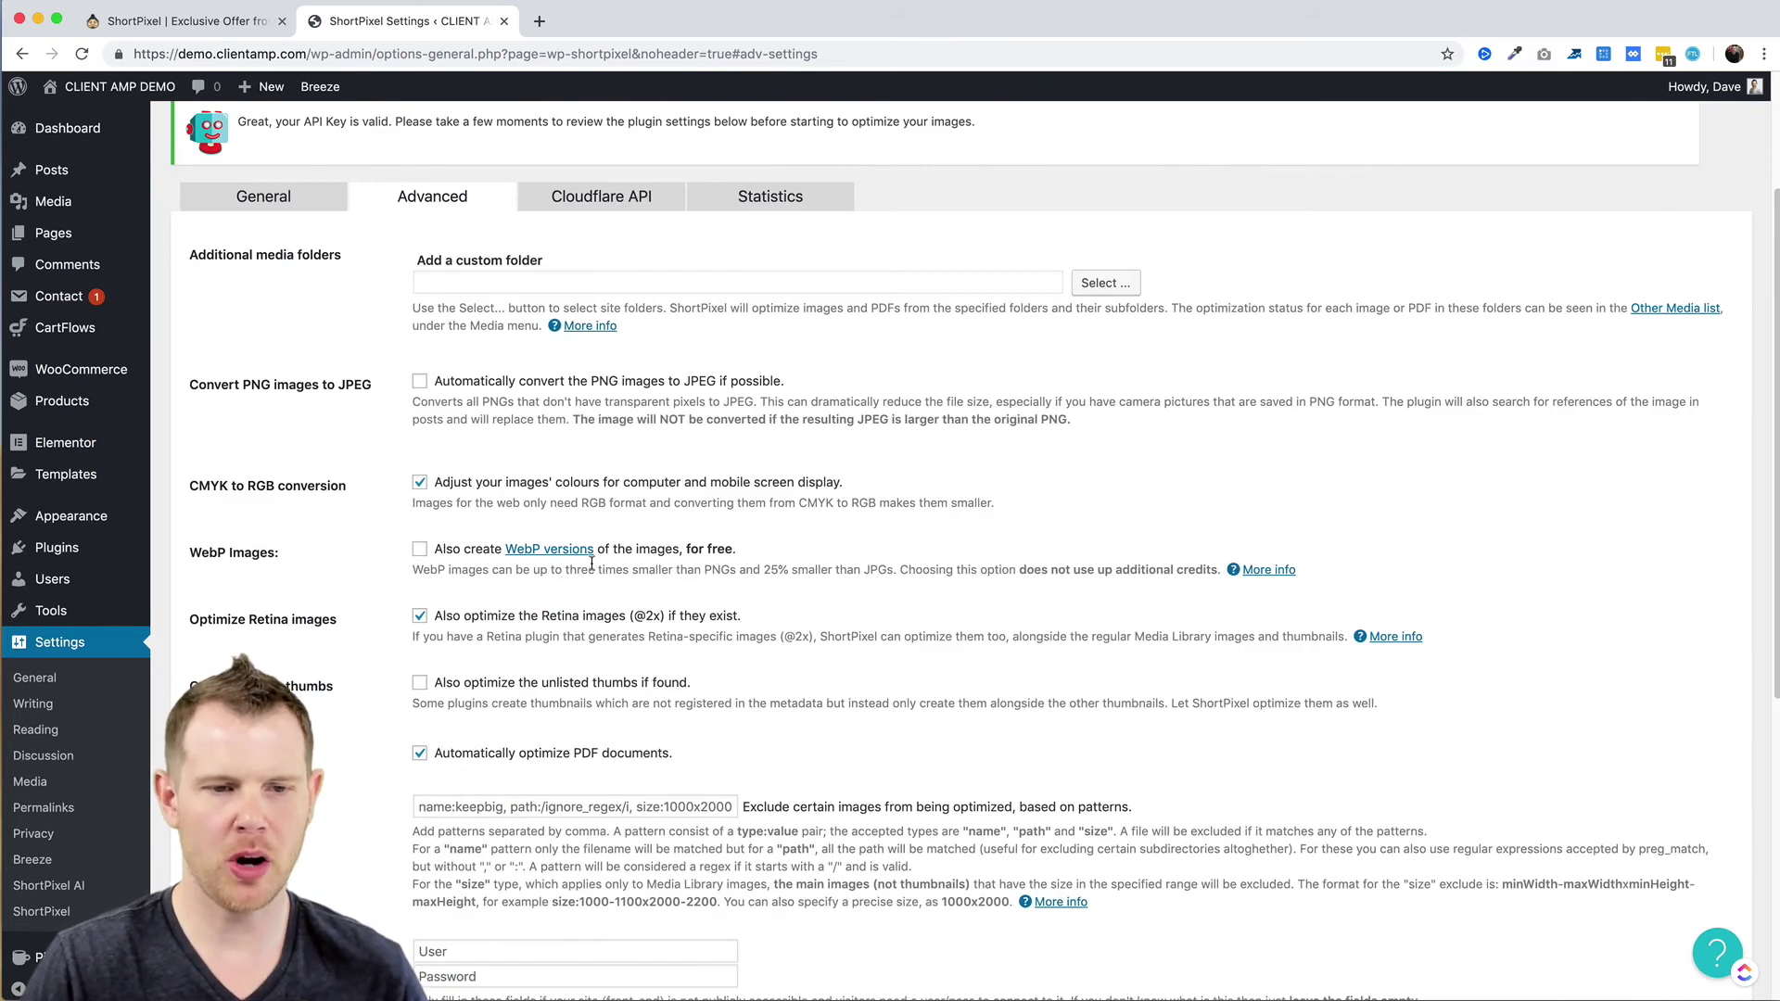
click(599, 200)
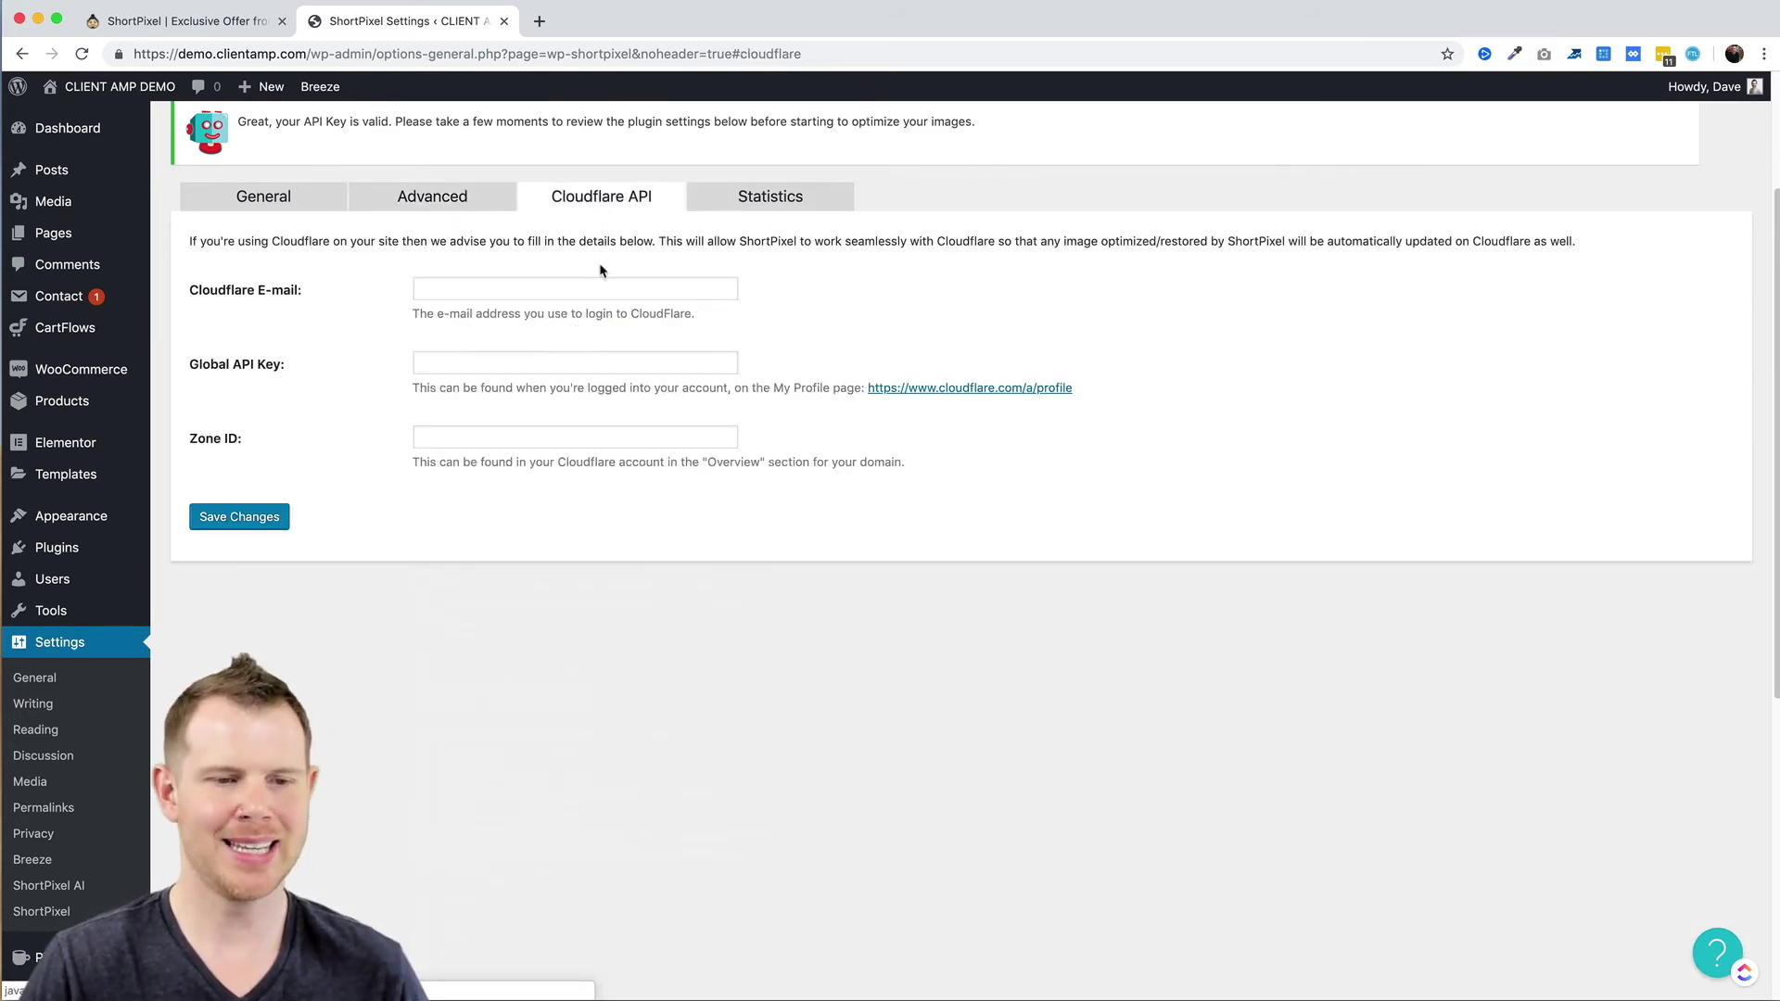
click(741, 202)
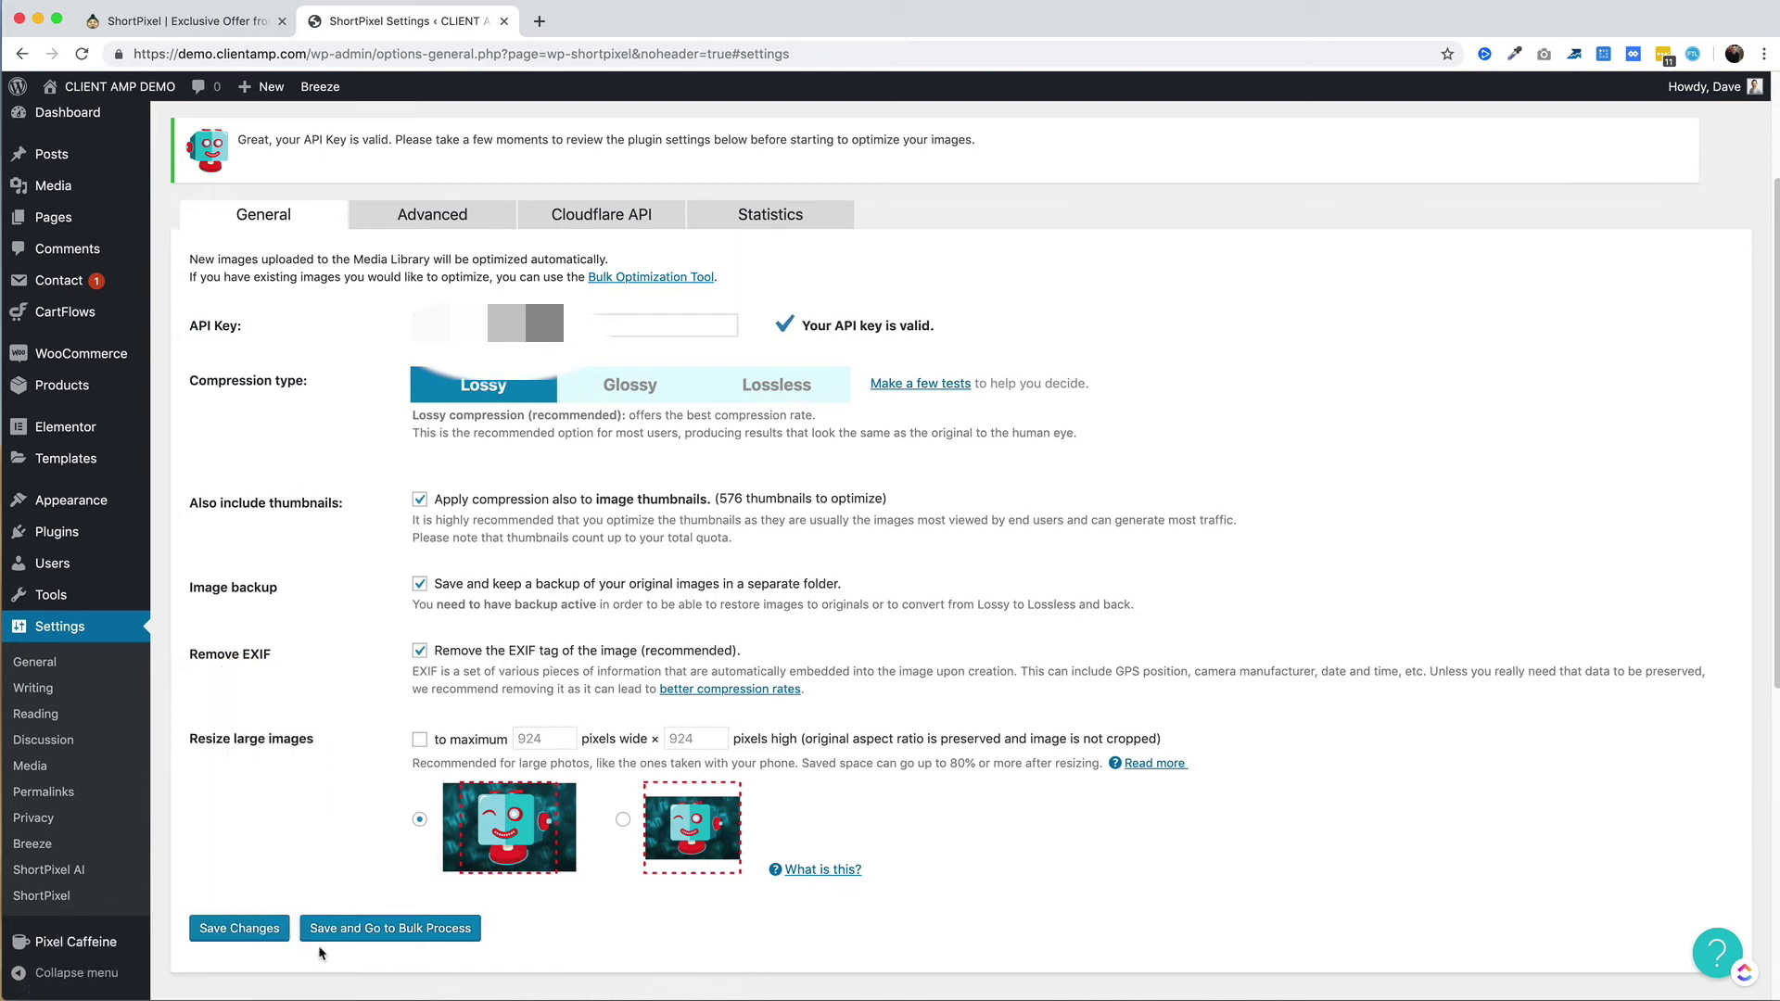
click(369, 932)
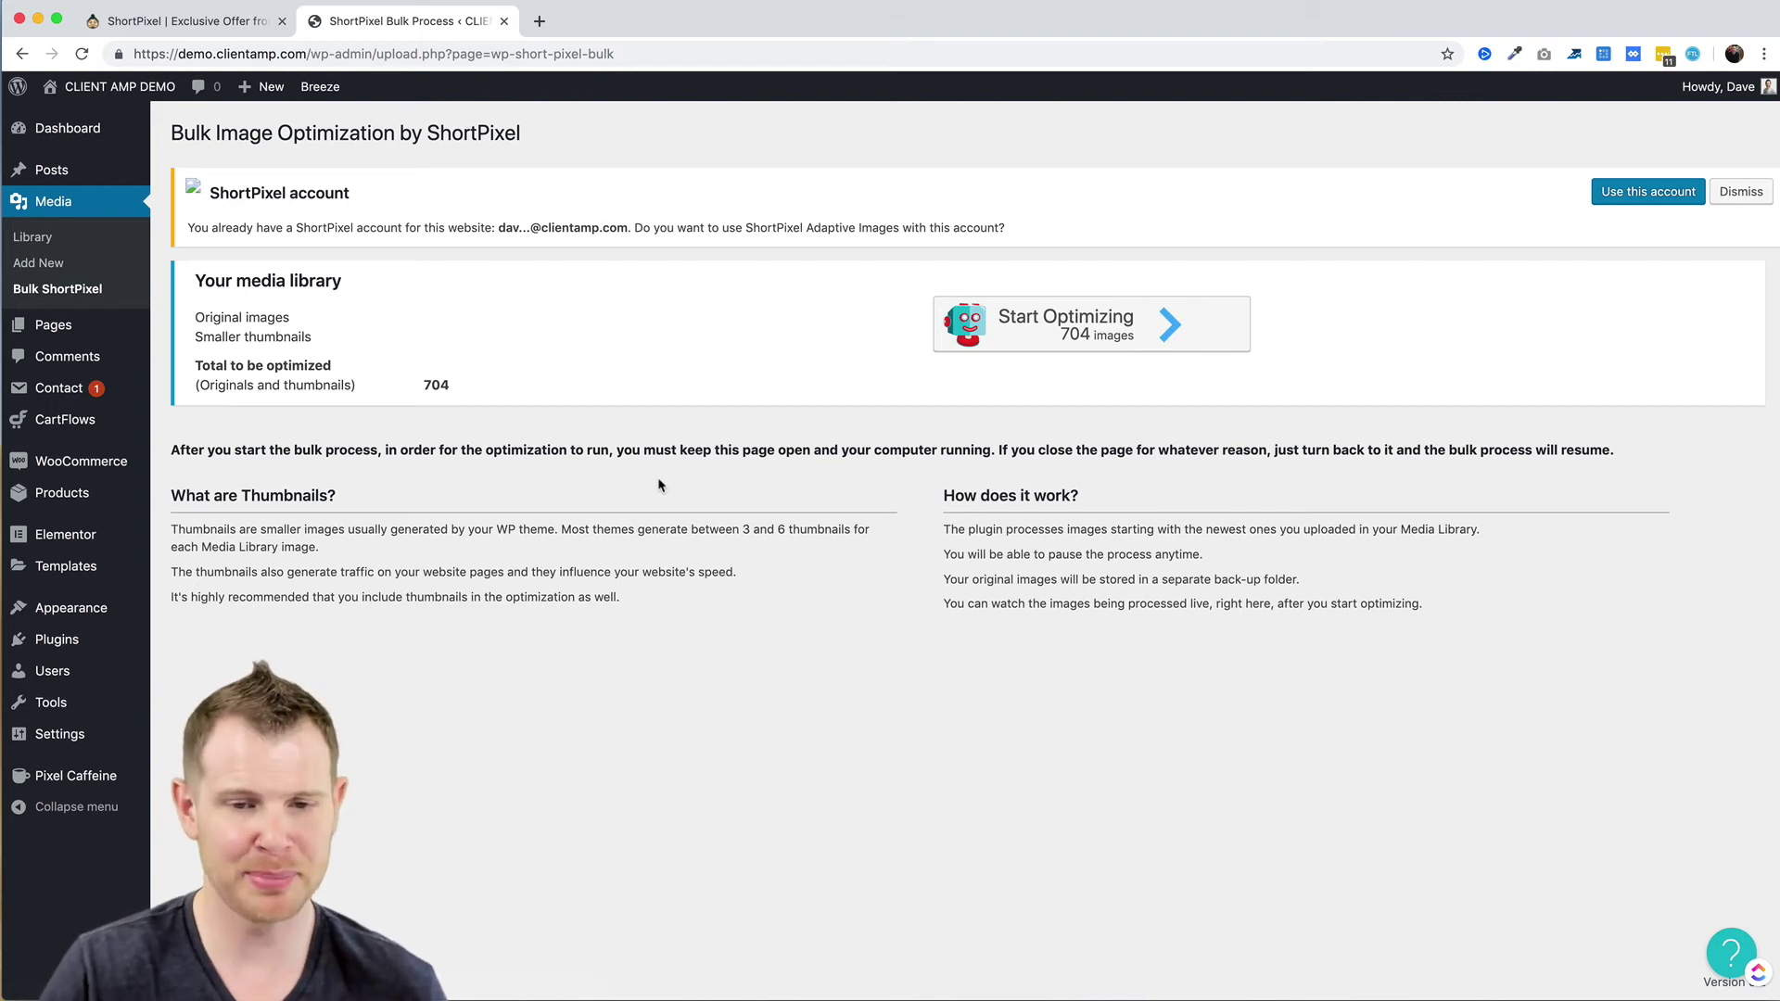
Begin ShortPixel bulk optimization of all 704 media library images
click(1103, 323)
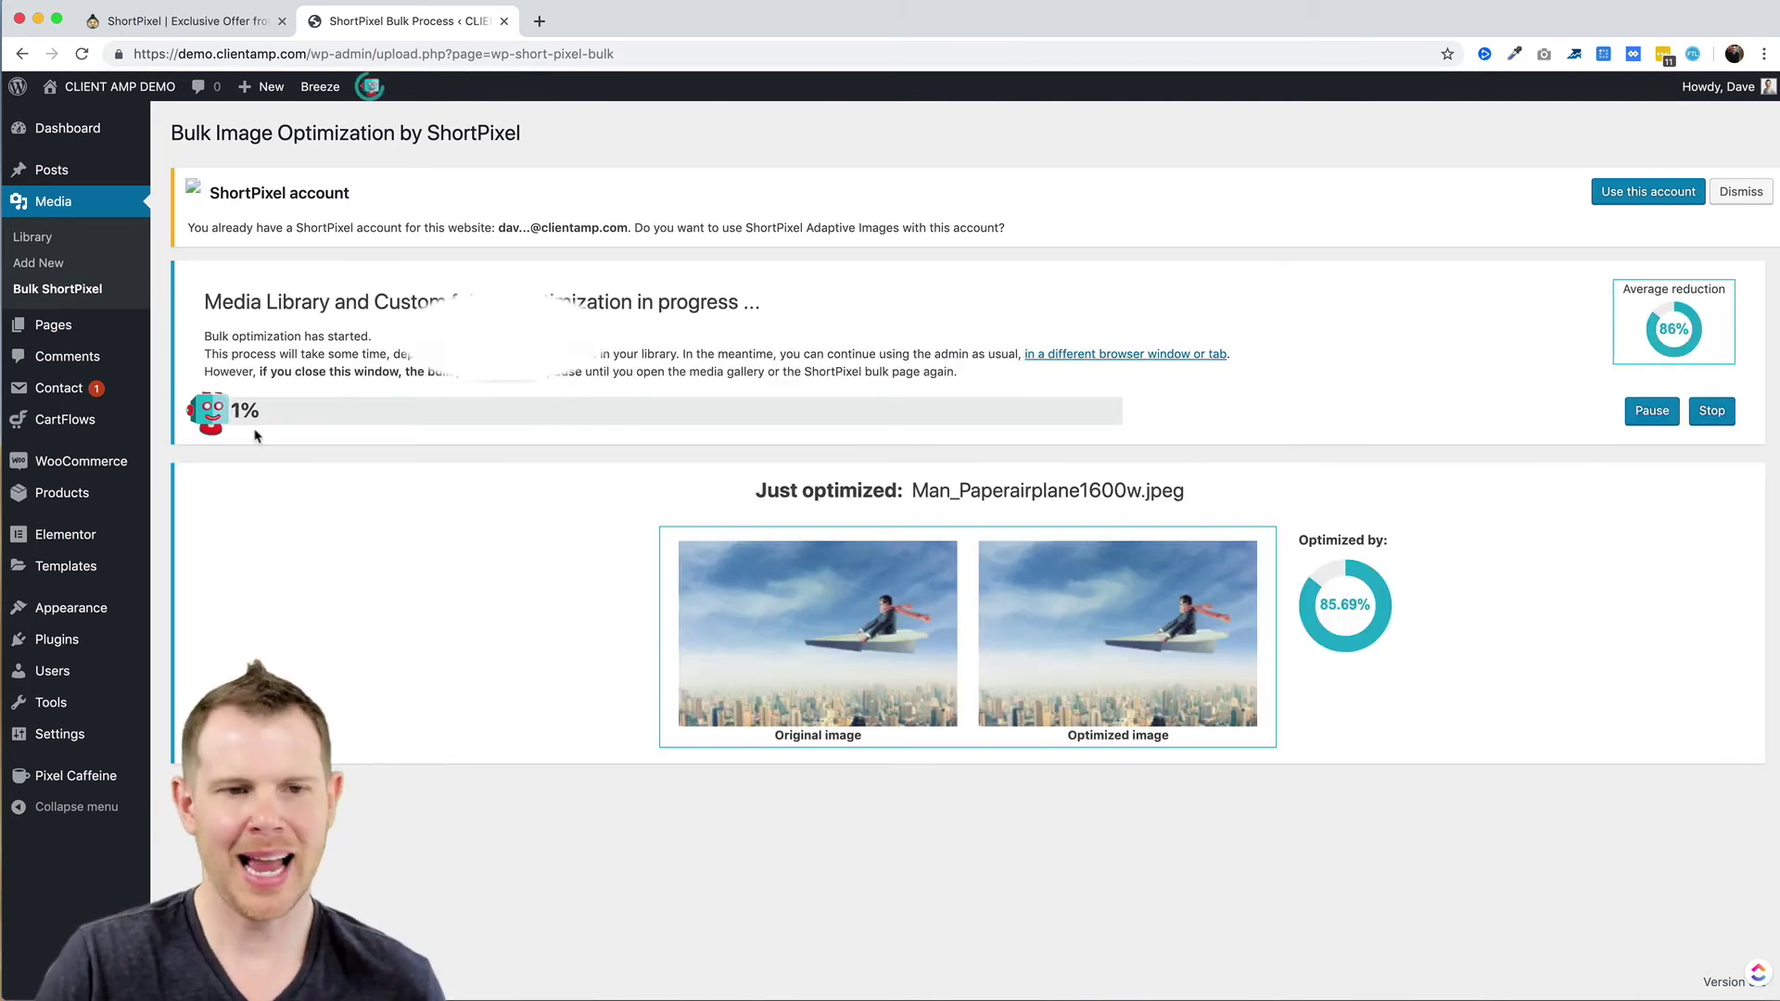